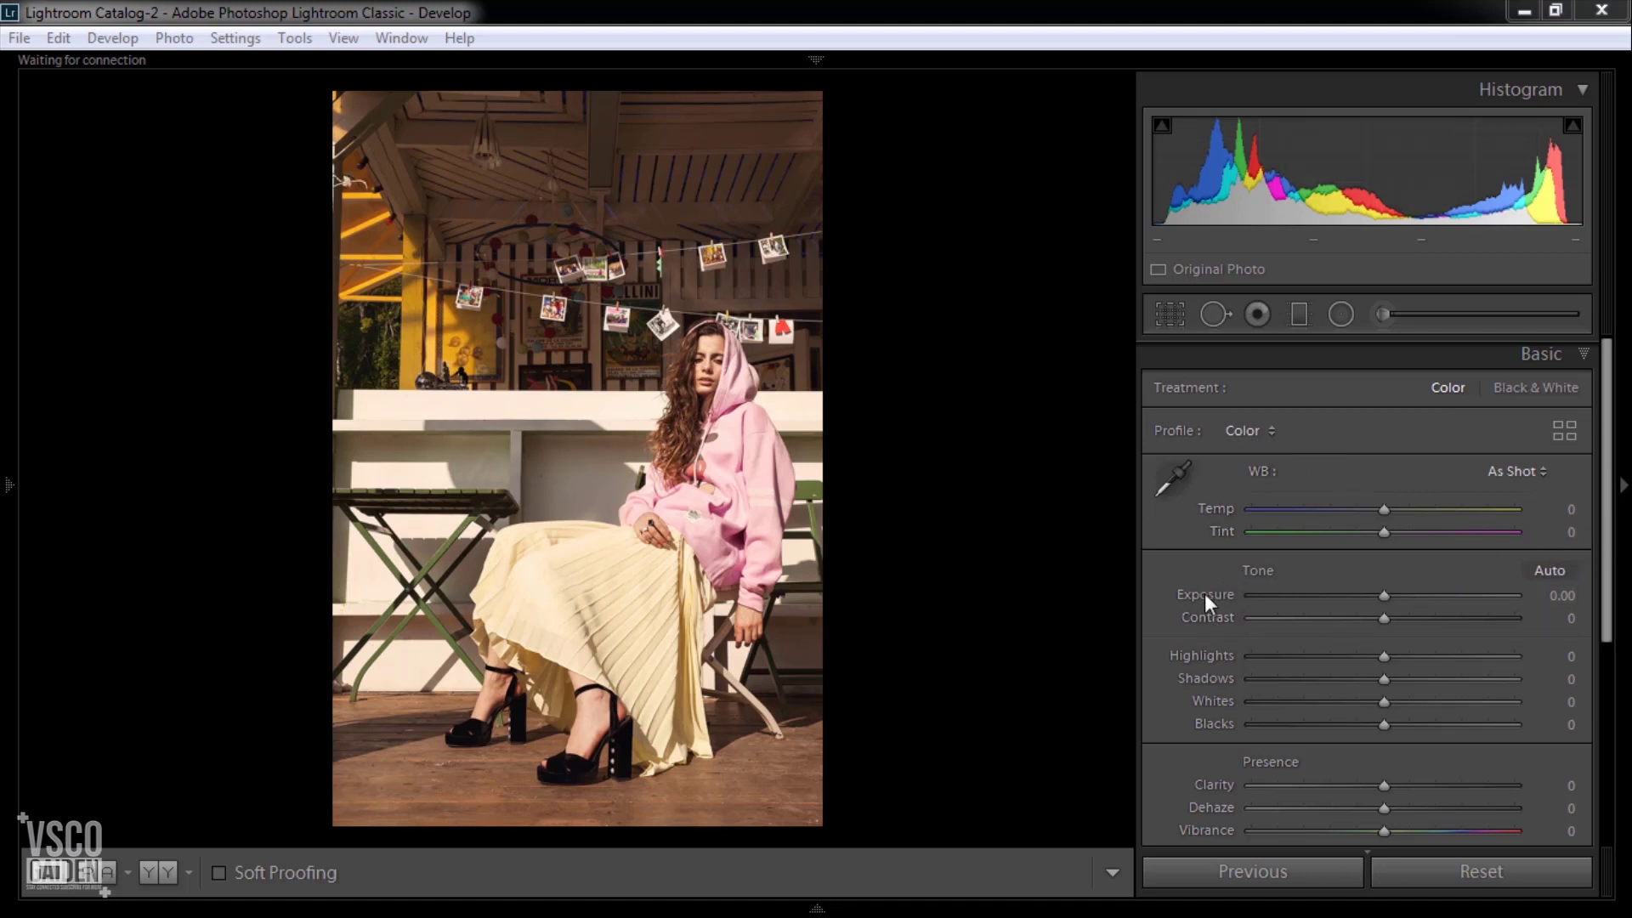
# Step: In the Basic panel, set Exposure to −0.81 and Contrast to −91
pyautogui.click(1386, 598)
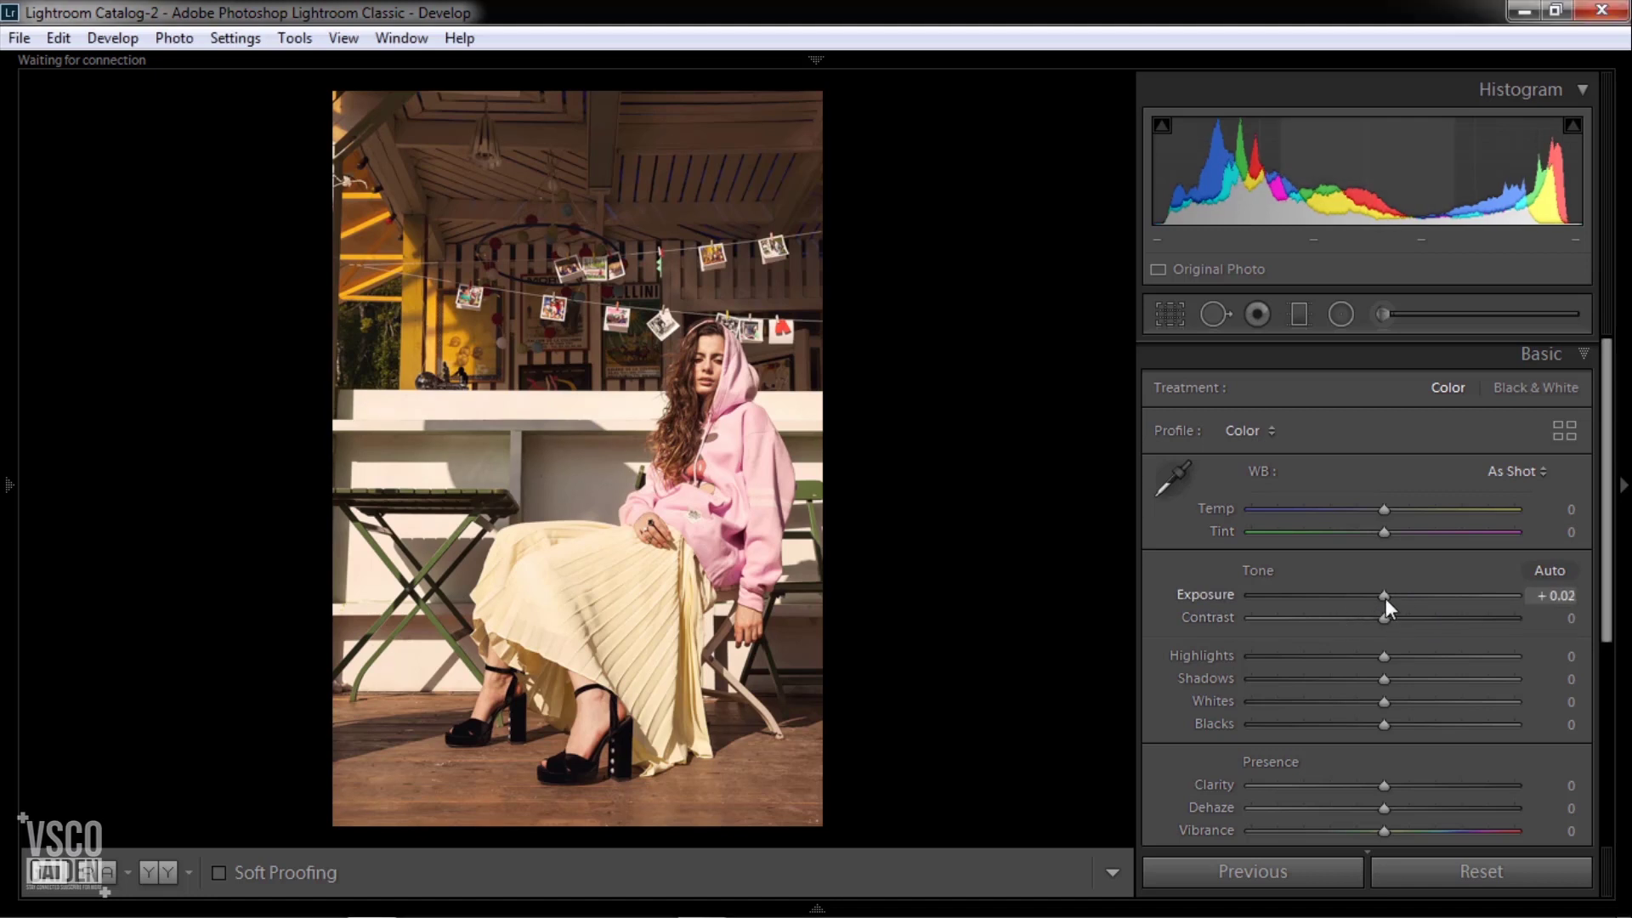
pyautogui.moveTo(1386, 599); pyautogui.dragTo(1364, 602)
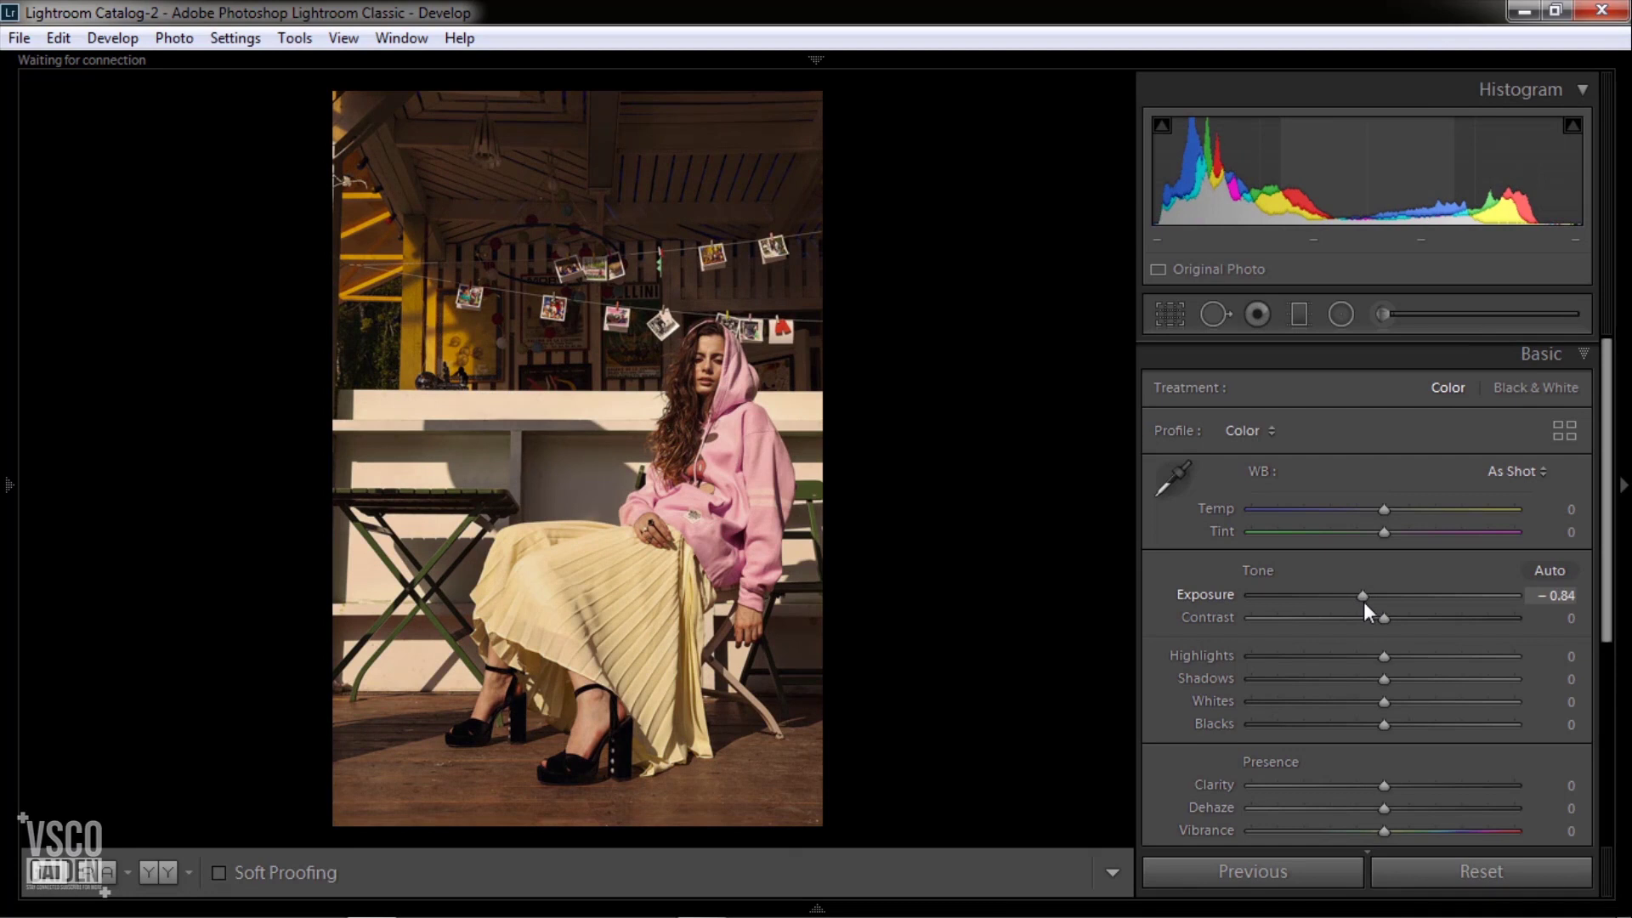
pyautogui.scroll(1, 1364, 602)
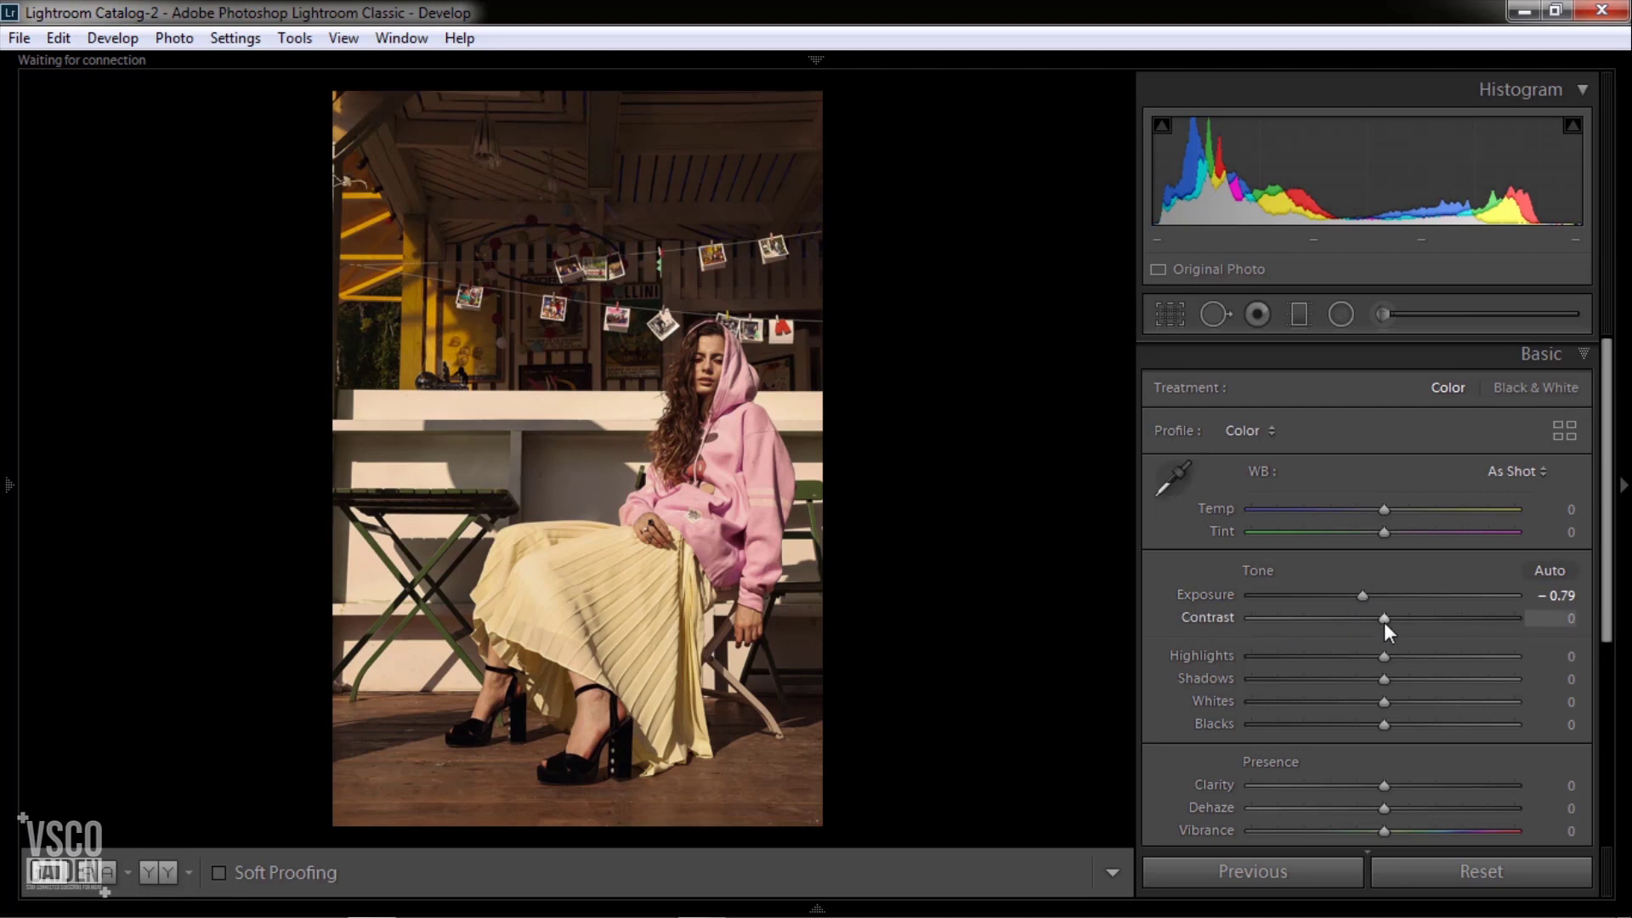
pyautogui.moveTo(1384, 620); pyautogui.dragTo(1264, 624)
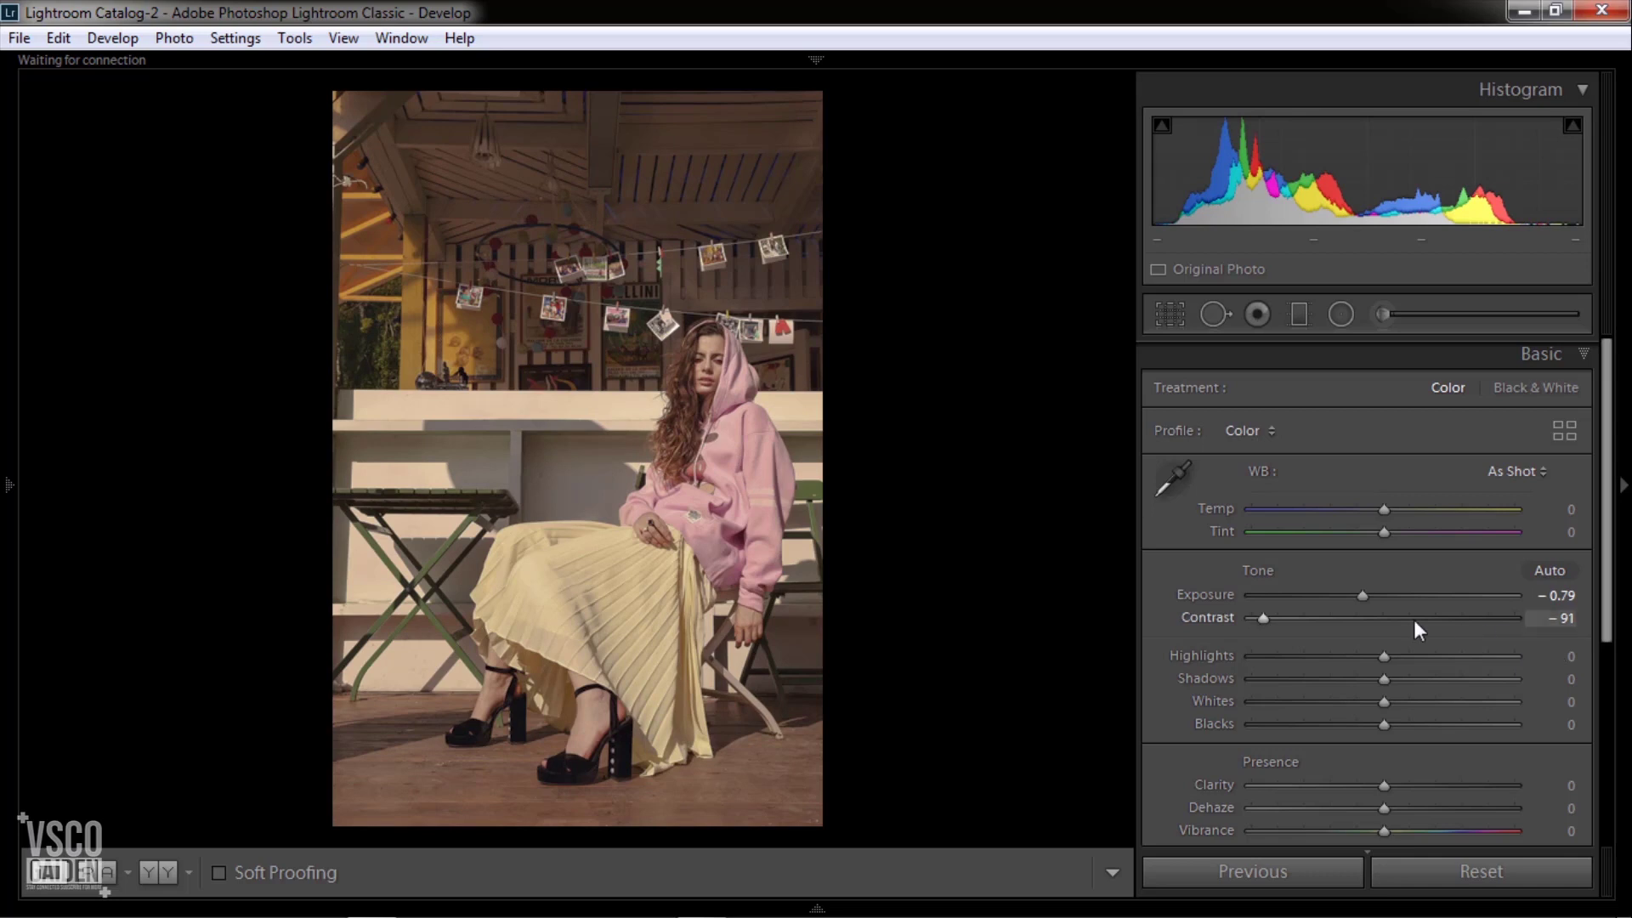
pyautogui.click(1569, 598)
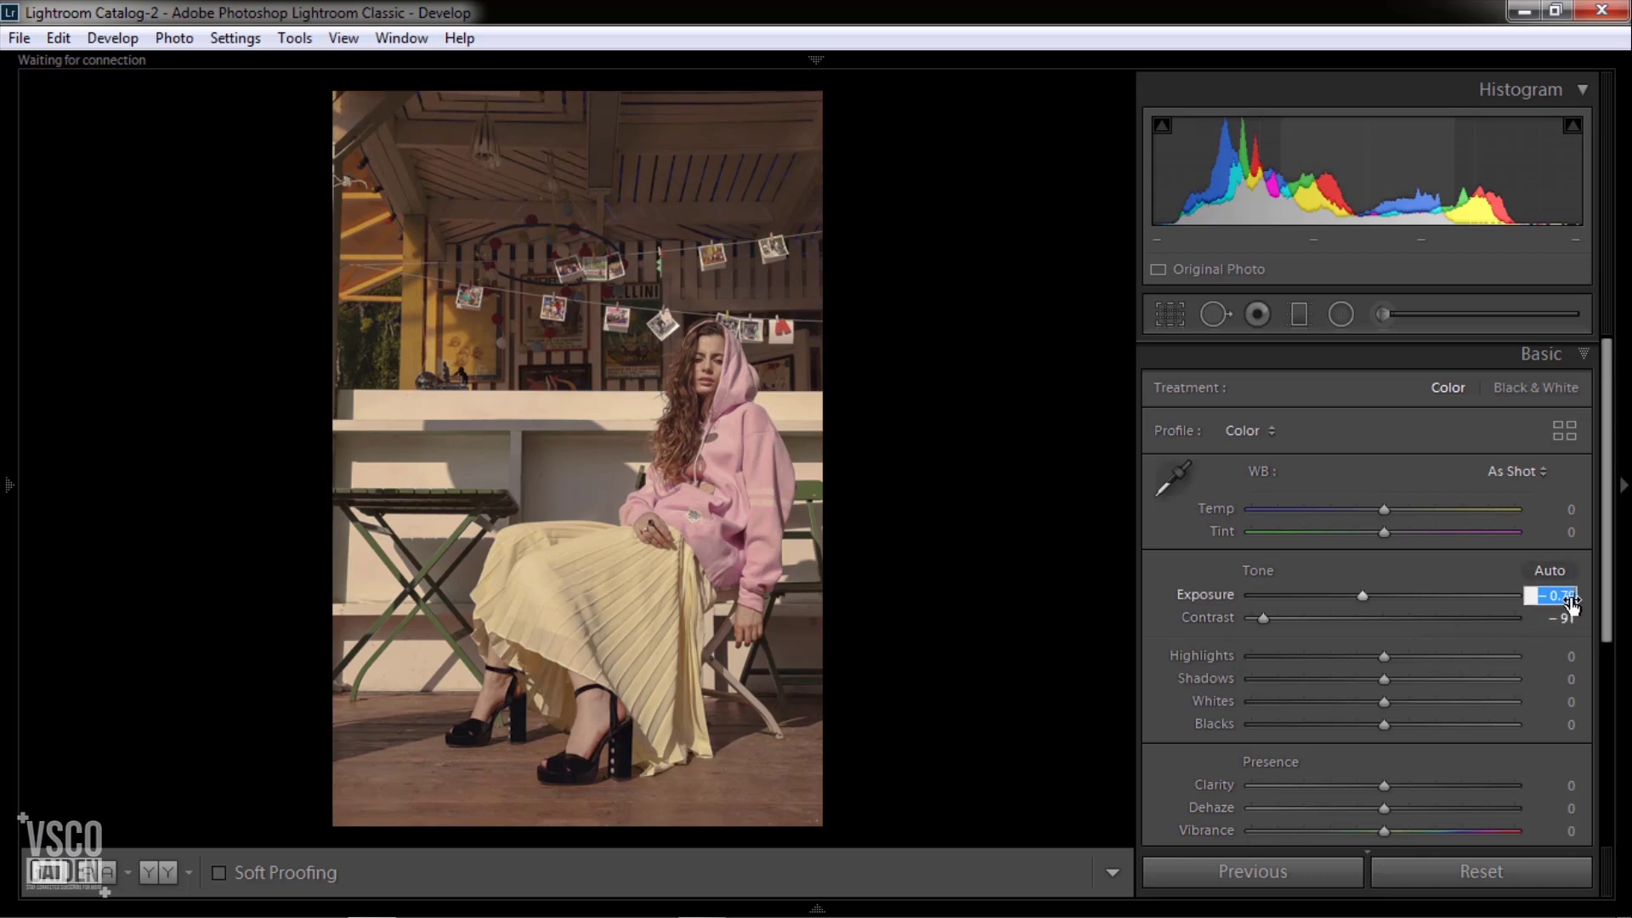
pyautogui.click(1573, 597)
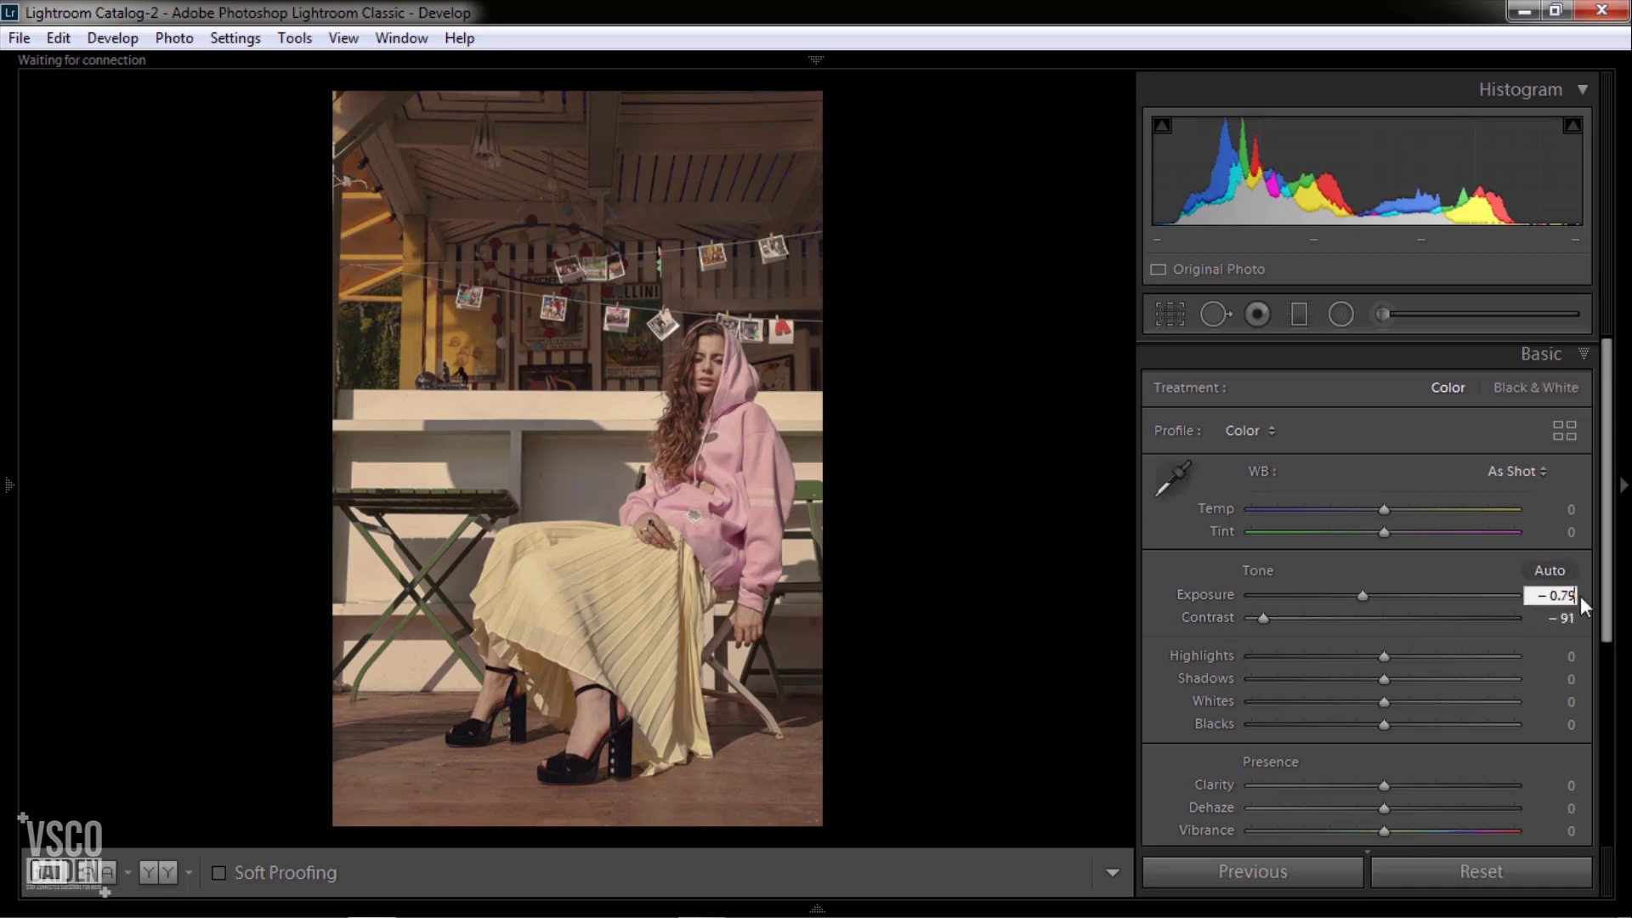
pyautogui.press('BackSpace')
pyautogui.press('BackSpace')
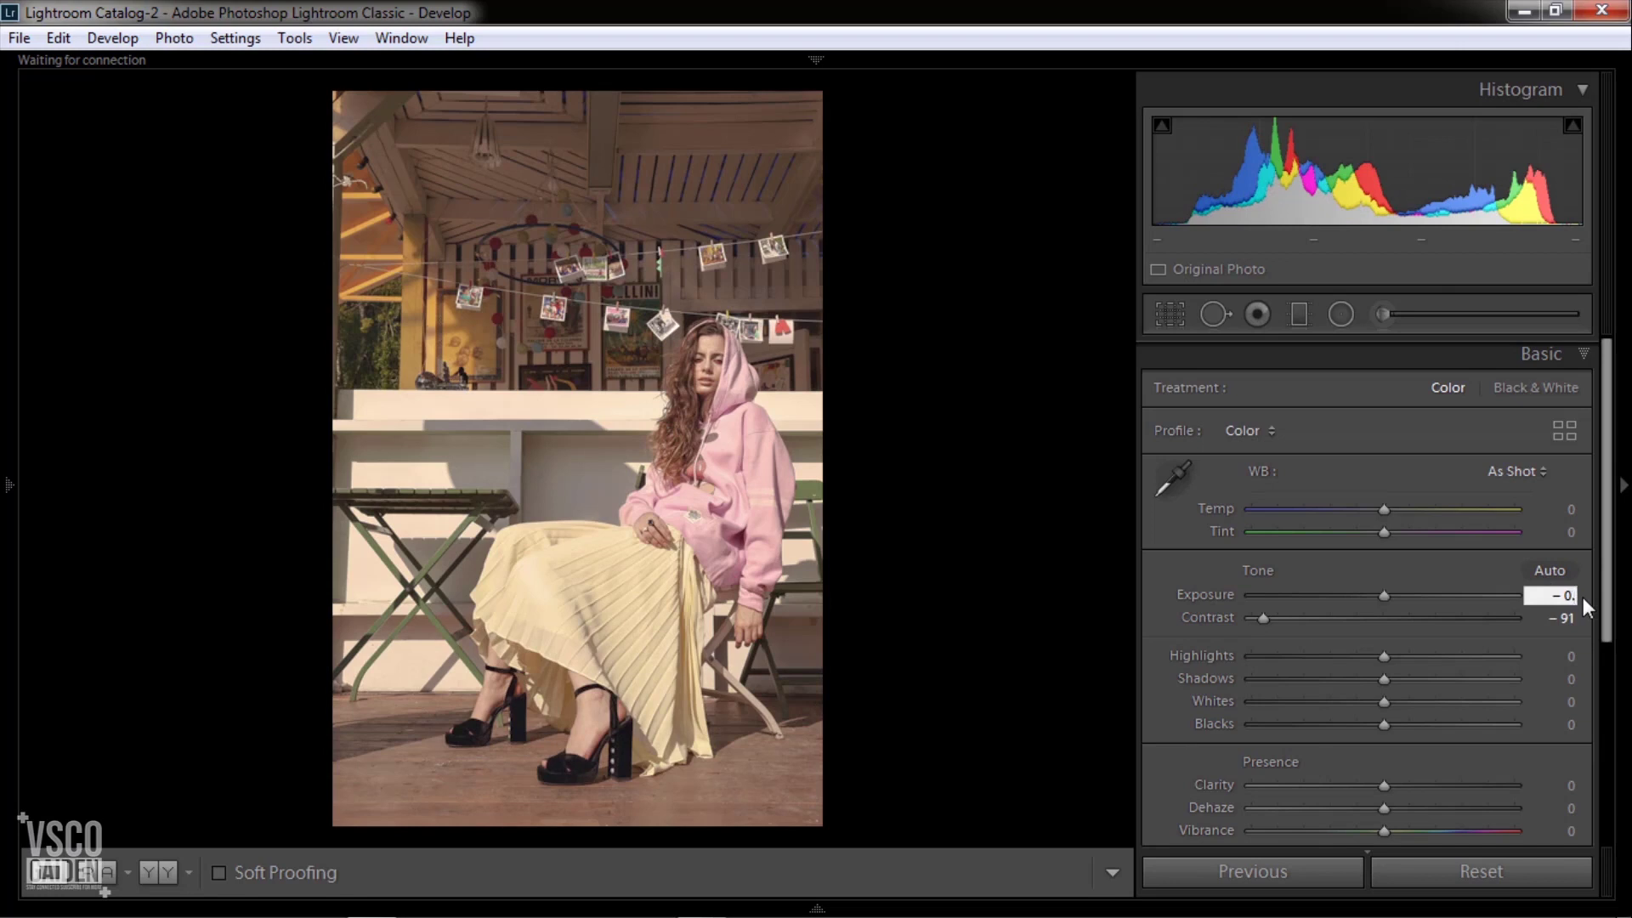
pyautogui.write('81')
pyautogui.press('Return')
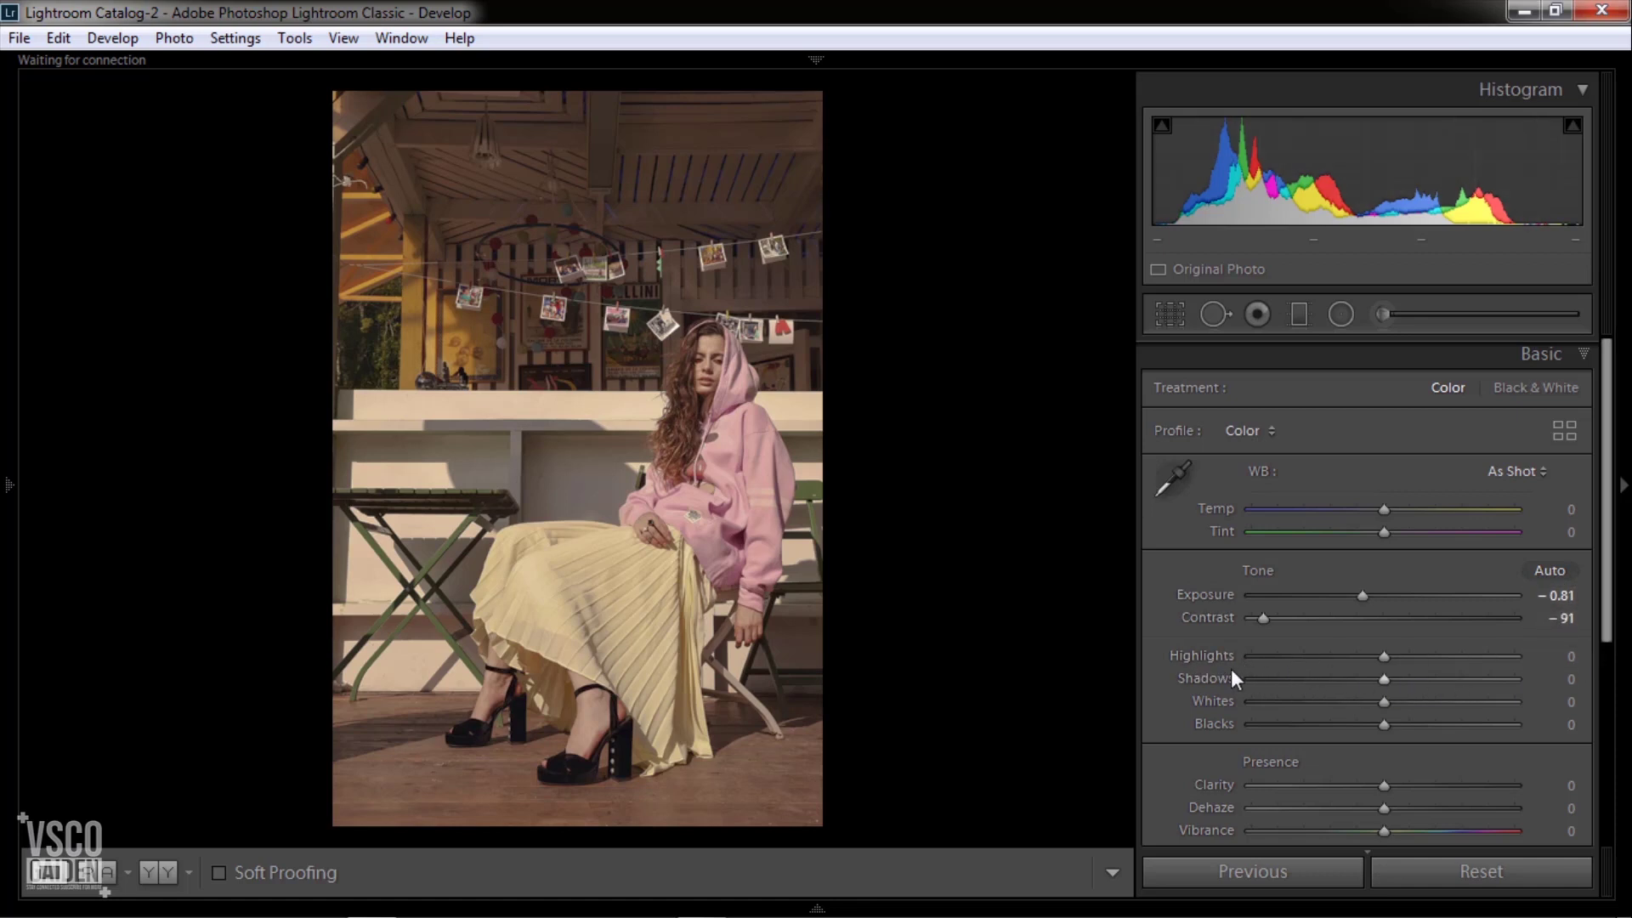
# Step: Set Highlights to −33, Shadows +62, Whites −91 and Blacks +9 in the Basic panel
pyautogui.moveTo(1384, 657)
pyautogui.mouseDown()
pyautogui.moveTo(1335, 658)
pyautogui.moveTo(1418, 657)
pyautogui.moveTo(1331, 656)
pyautogui.moveTo(1344, 657)
pyautogui.mouseUp()
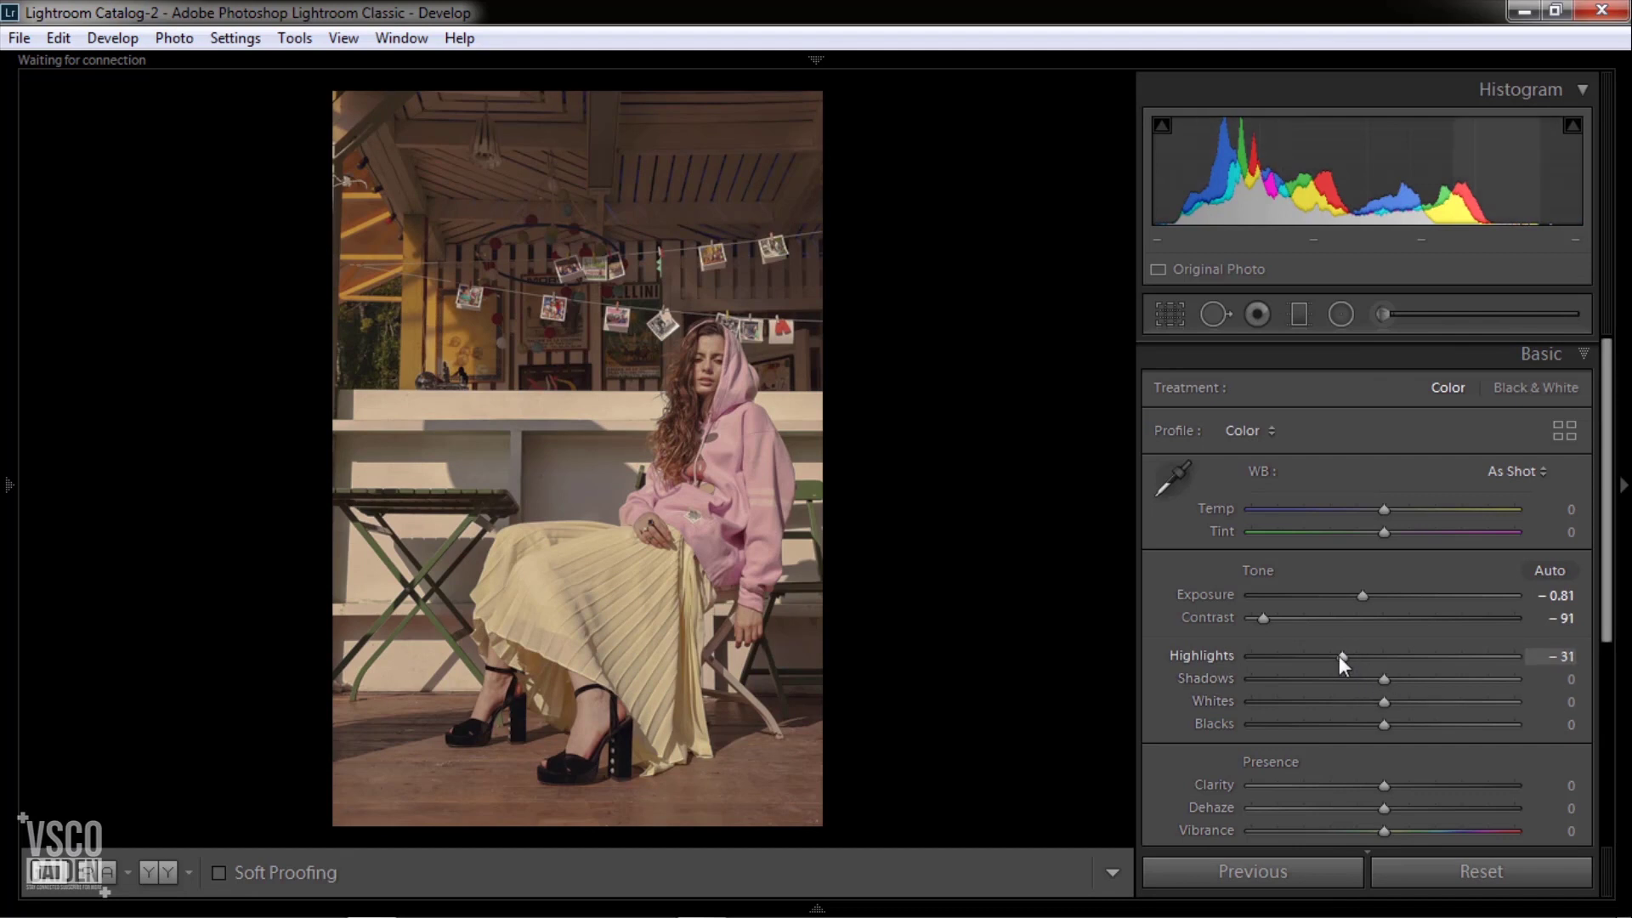
pyautogui.moveTo(1339, 655); pyautogui.dragTo(1339, 658)
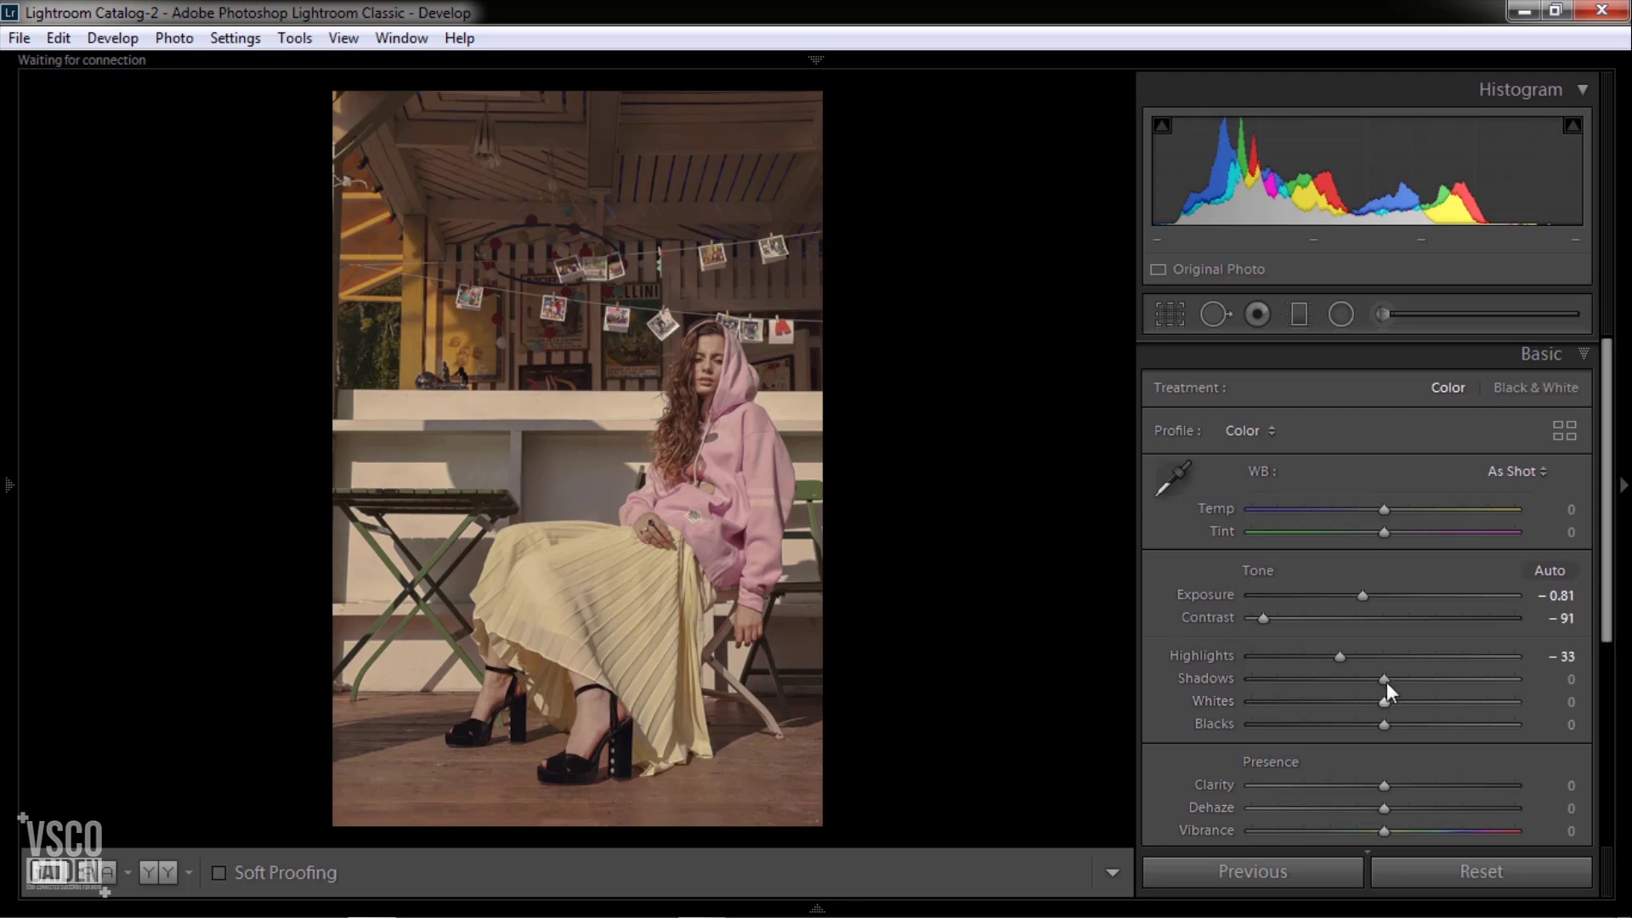
pyautogui.moveTo(1384, 680)
pyautogui.mouseDown()
pyautogui.moveTo(1323, 681)
pyautogui.moveTo(1466, 691)
pyautogui.mouseUp()
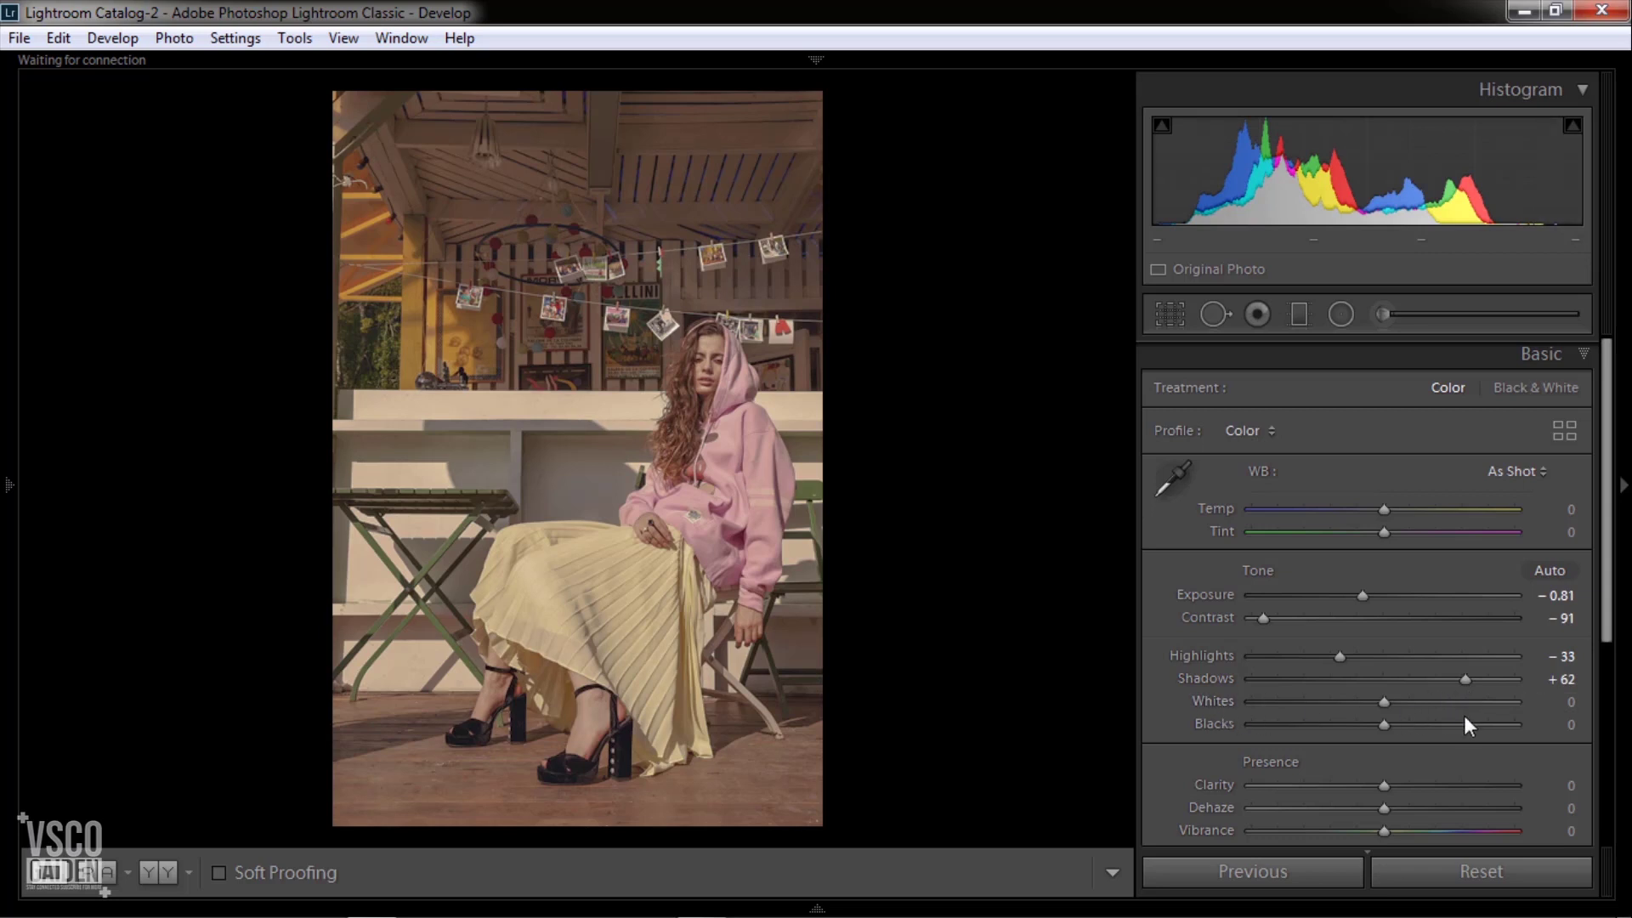
pyautogui.moveTo(1385, 702)
pyautogui.mouseDown()
pyautogui.moveTo(1314, 703)
pyautogui.moveTo(1418, 713)
pyautogui.moveTo(1277, 702)
pyautogui.mouseUp()
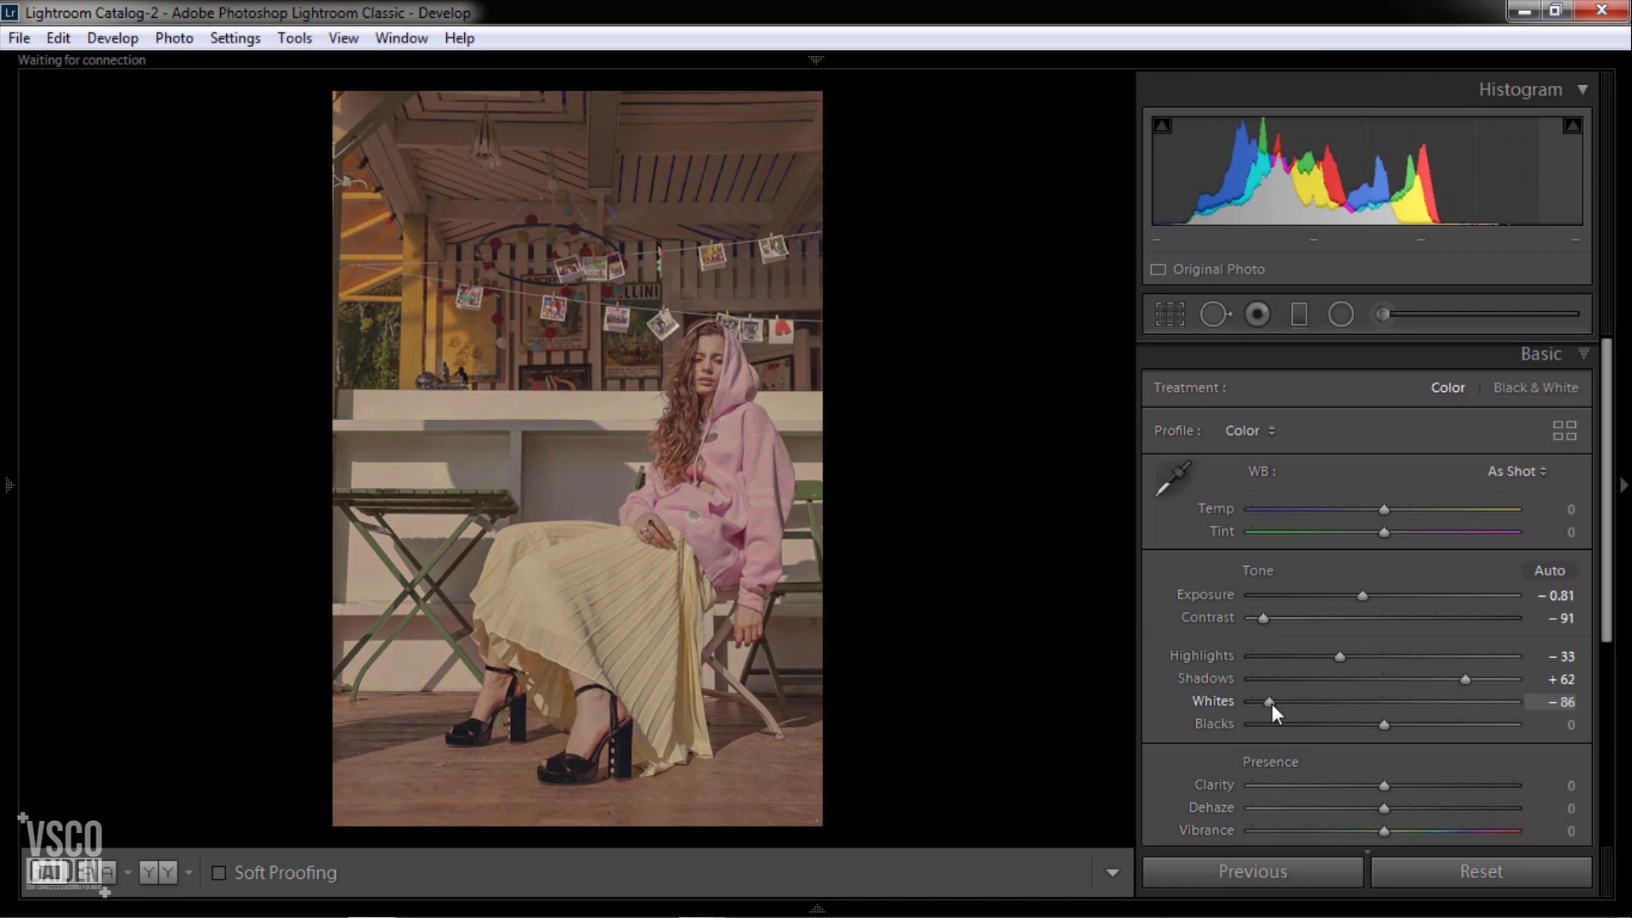
pyautogui.moveTo(1273, 702); pyautogui.dragTo(1270, 713)
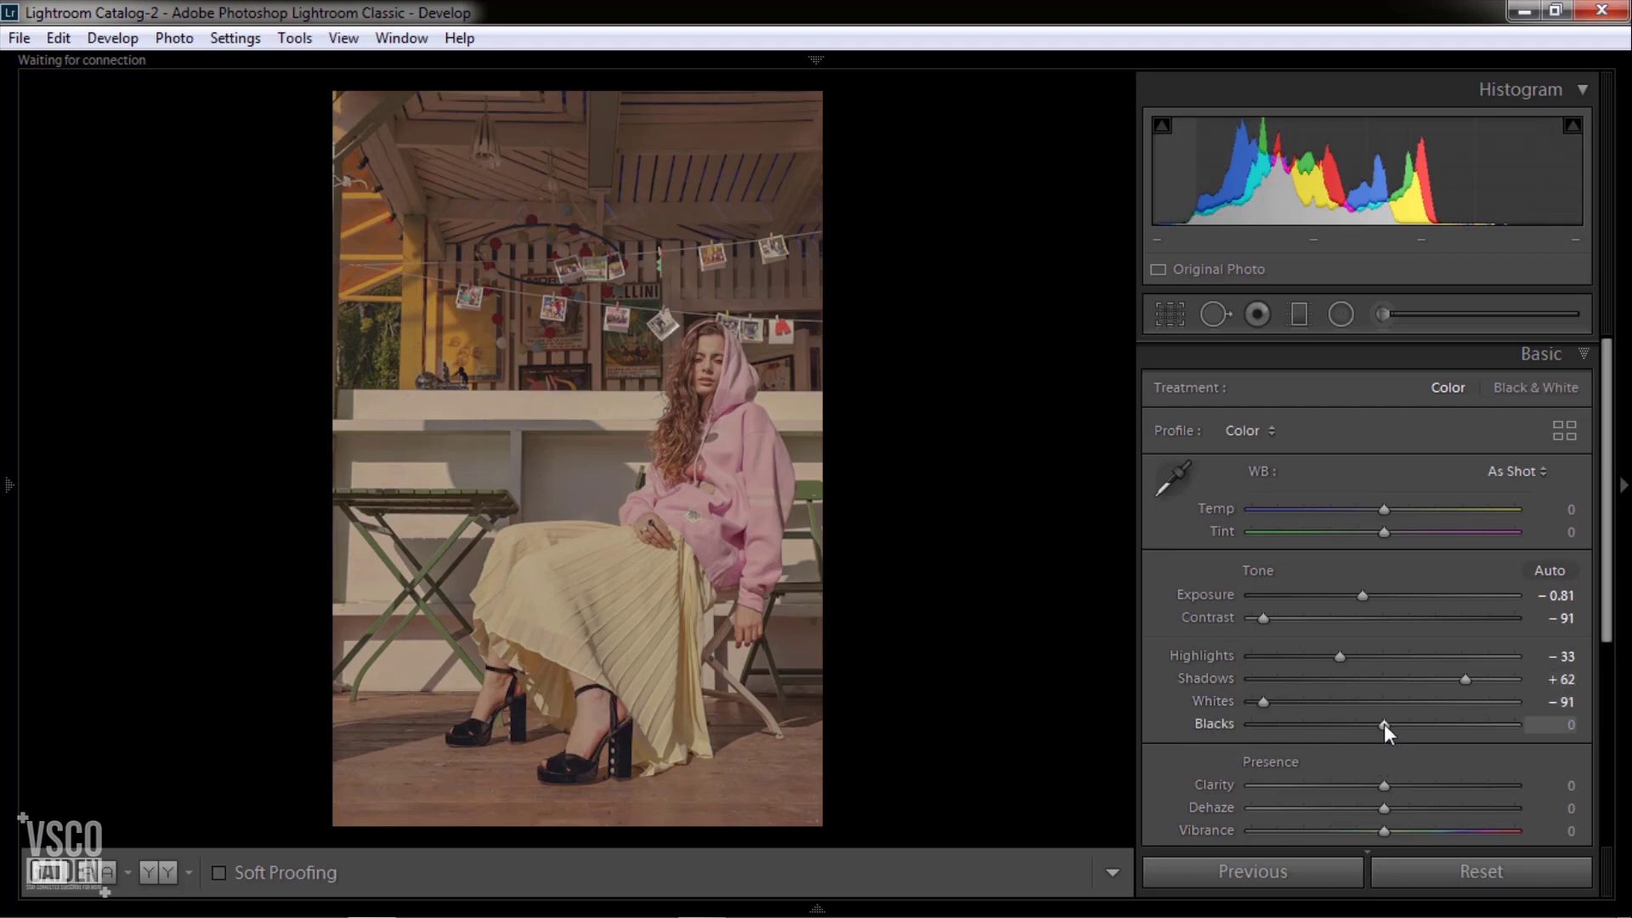
pyautogui.moveTo(1384, 723); pyautogui.dragTo(1396, 728)
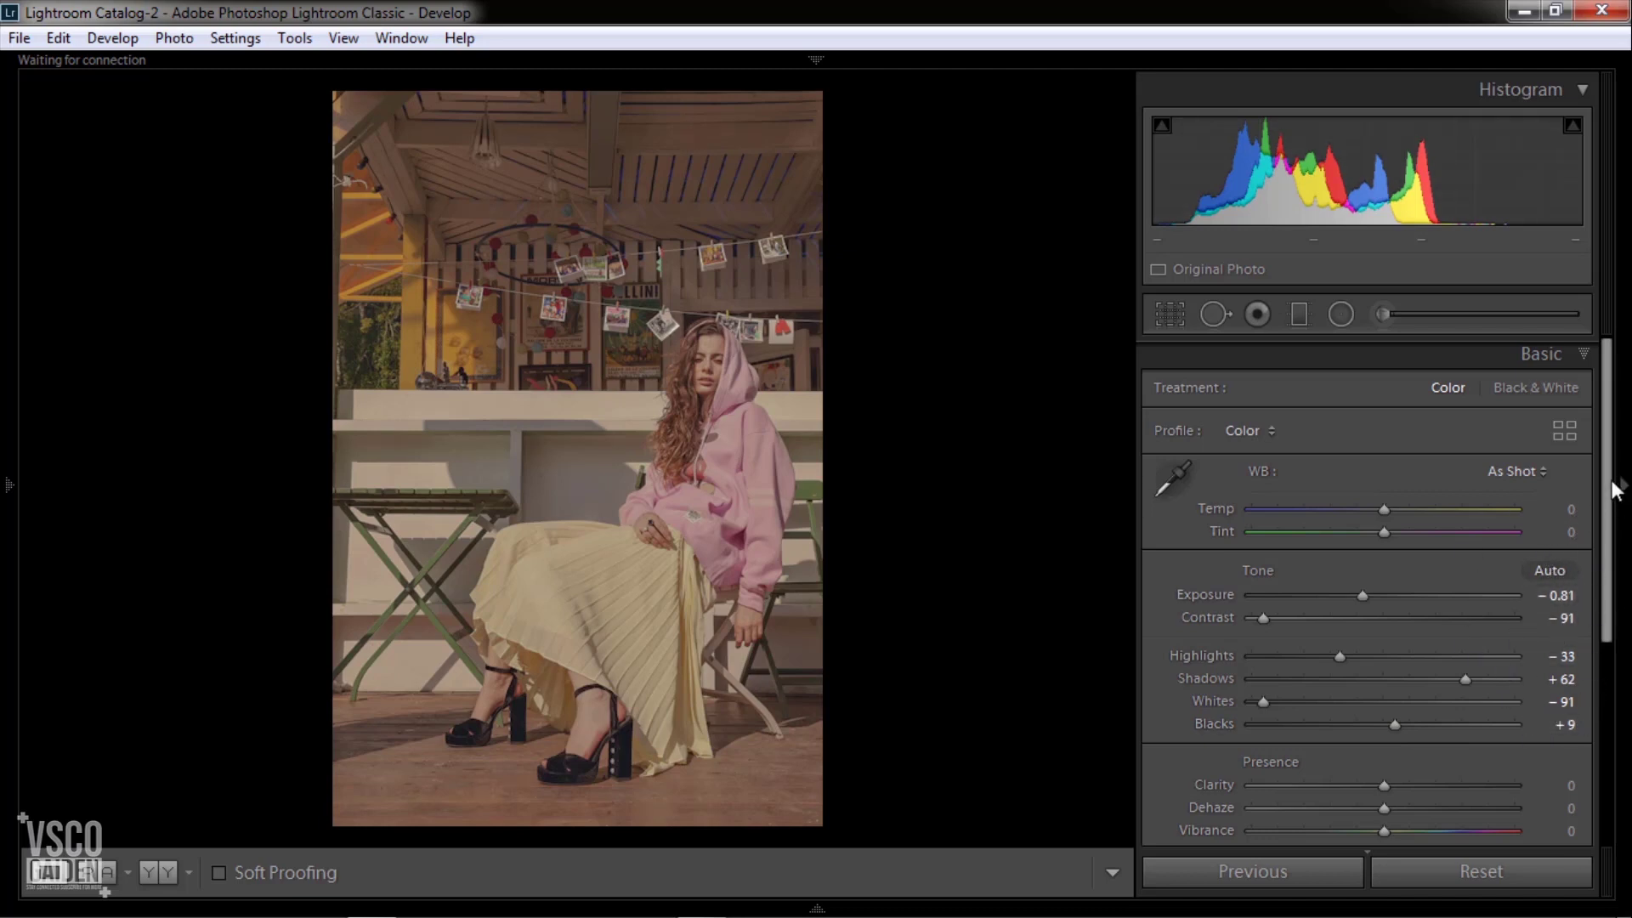
pyautogui.moveTo(1610, 485); pyautogui.dragTo(1609, 561)
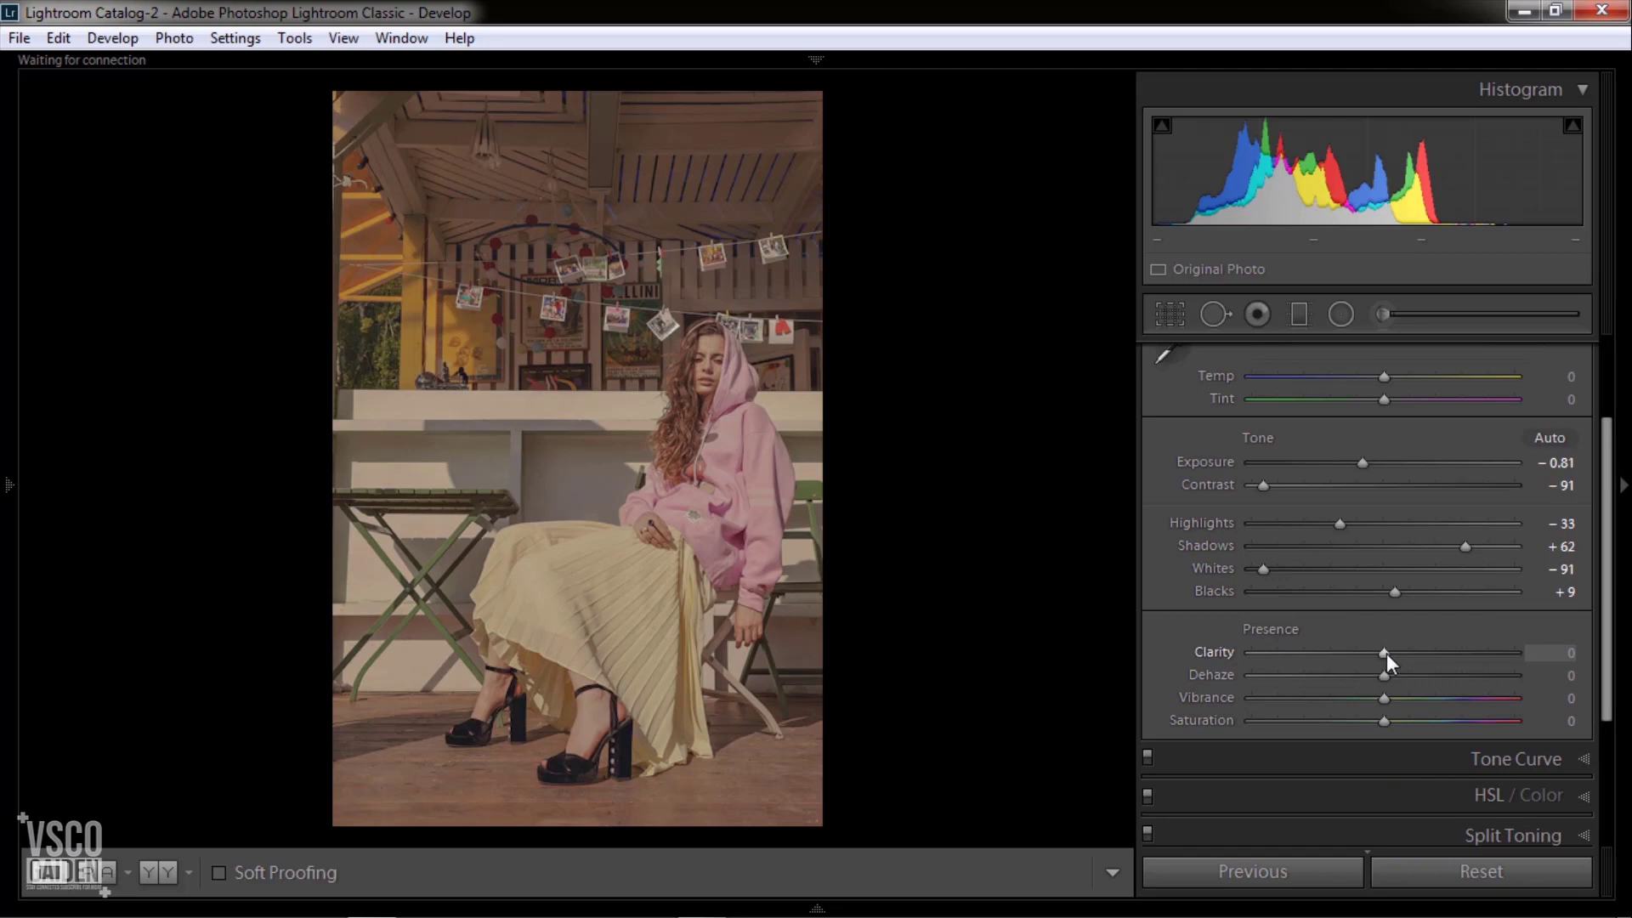
# Step: In the Presence section, set Clarity +16, Vibrance +68 and Saturation −25
pyautogui.moveTo(1386, 653); pyautogui.dragTo(1411, 653)
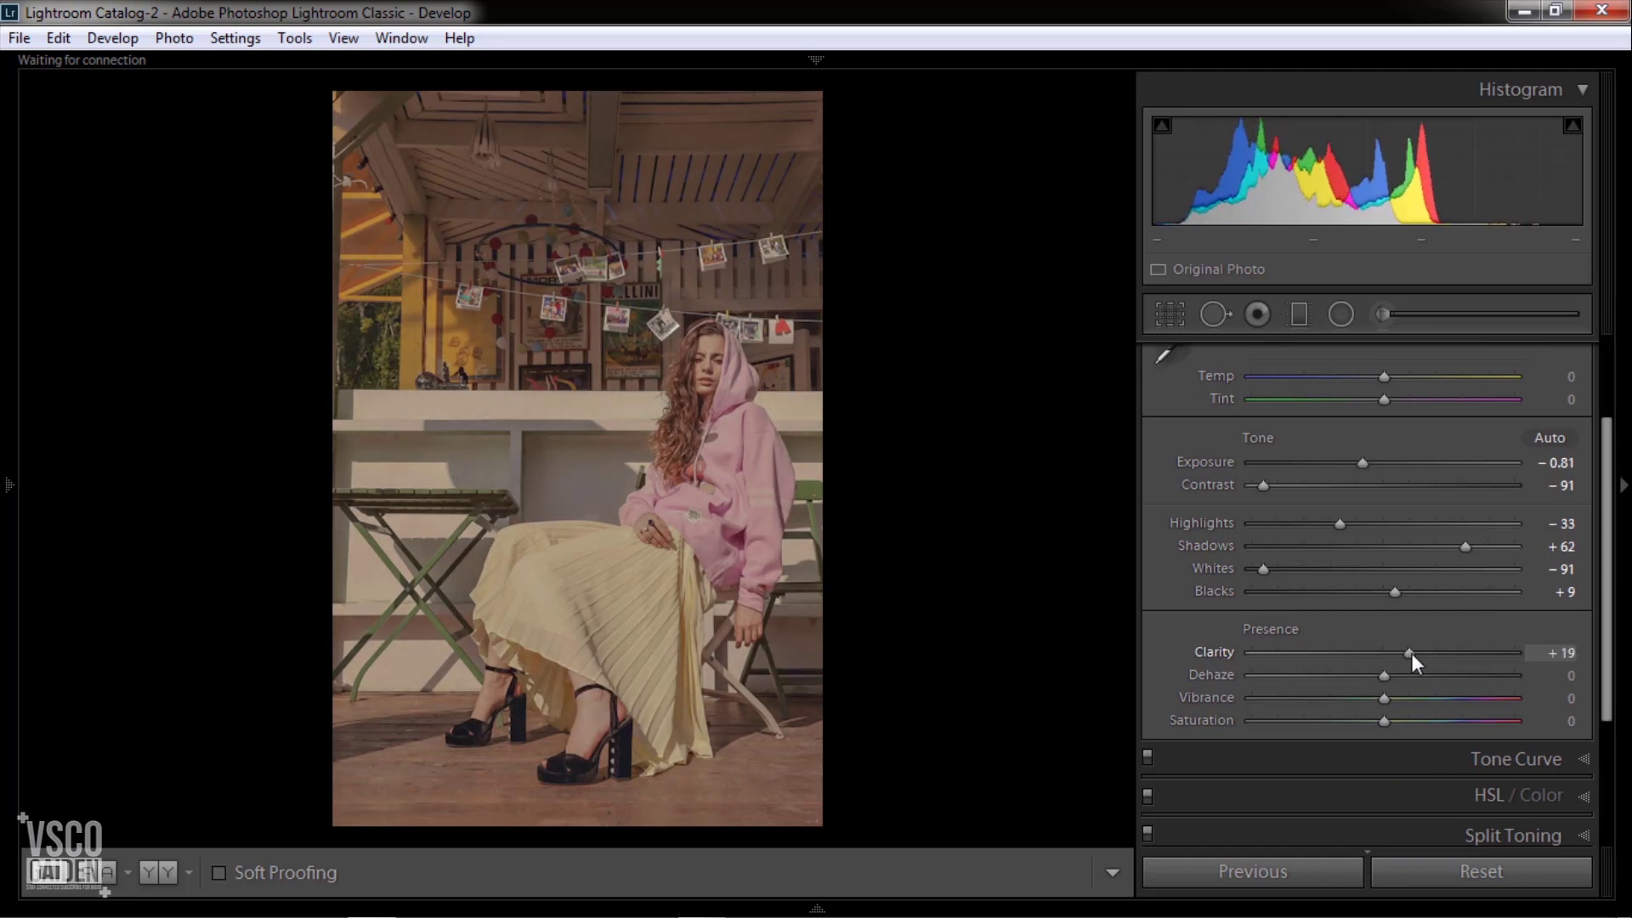
pyautogui.moveTo(1411, 659); pyautogui.dragTo(1407, 654)
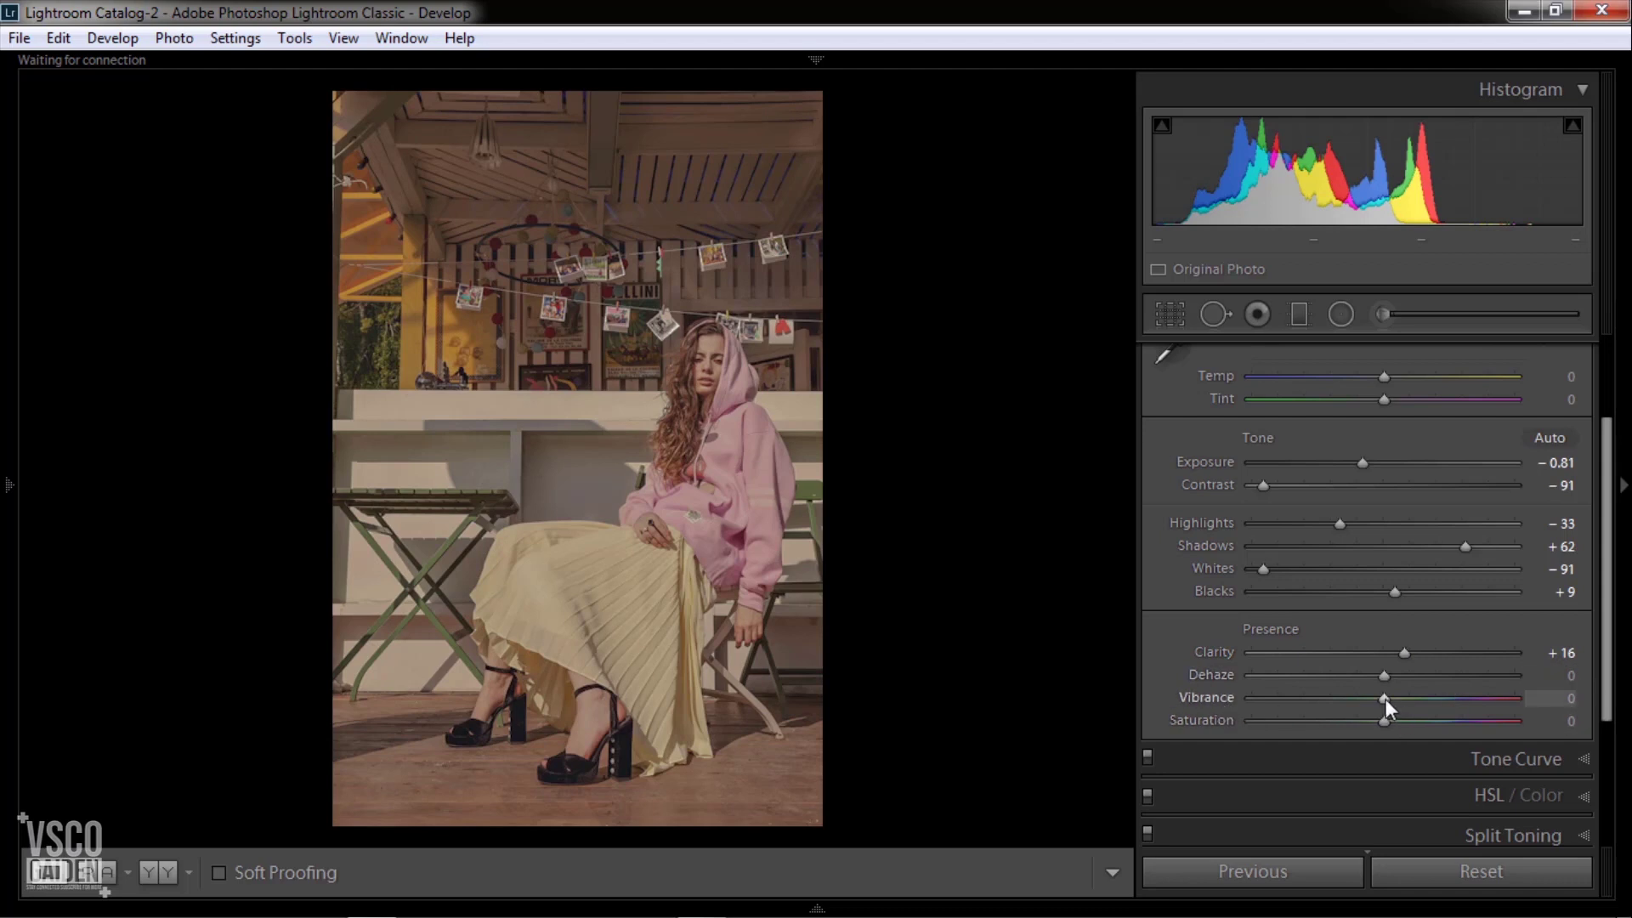
pyautogui.moveTo(1386, 699)
pyautogui.mouseDown()
pyautogui.moveTo(1353, 708)
pyautogui.moveTo(1474, 701)
pyautogui.mouseUp()
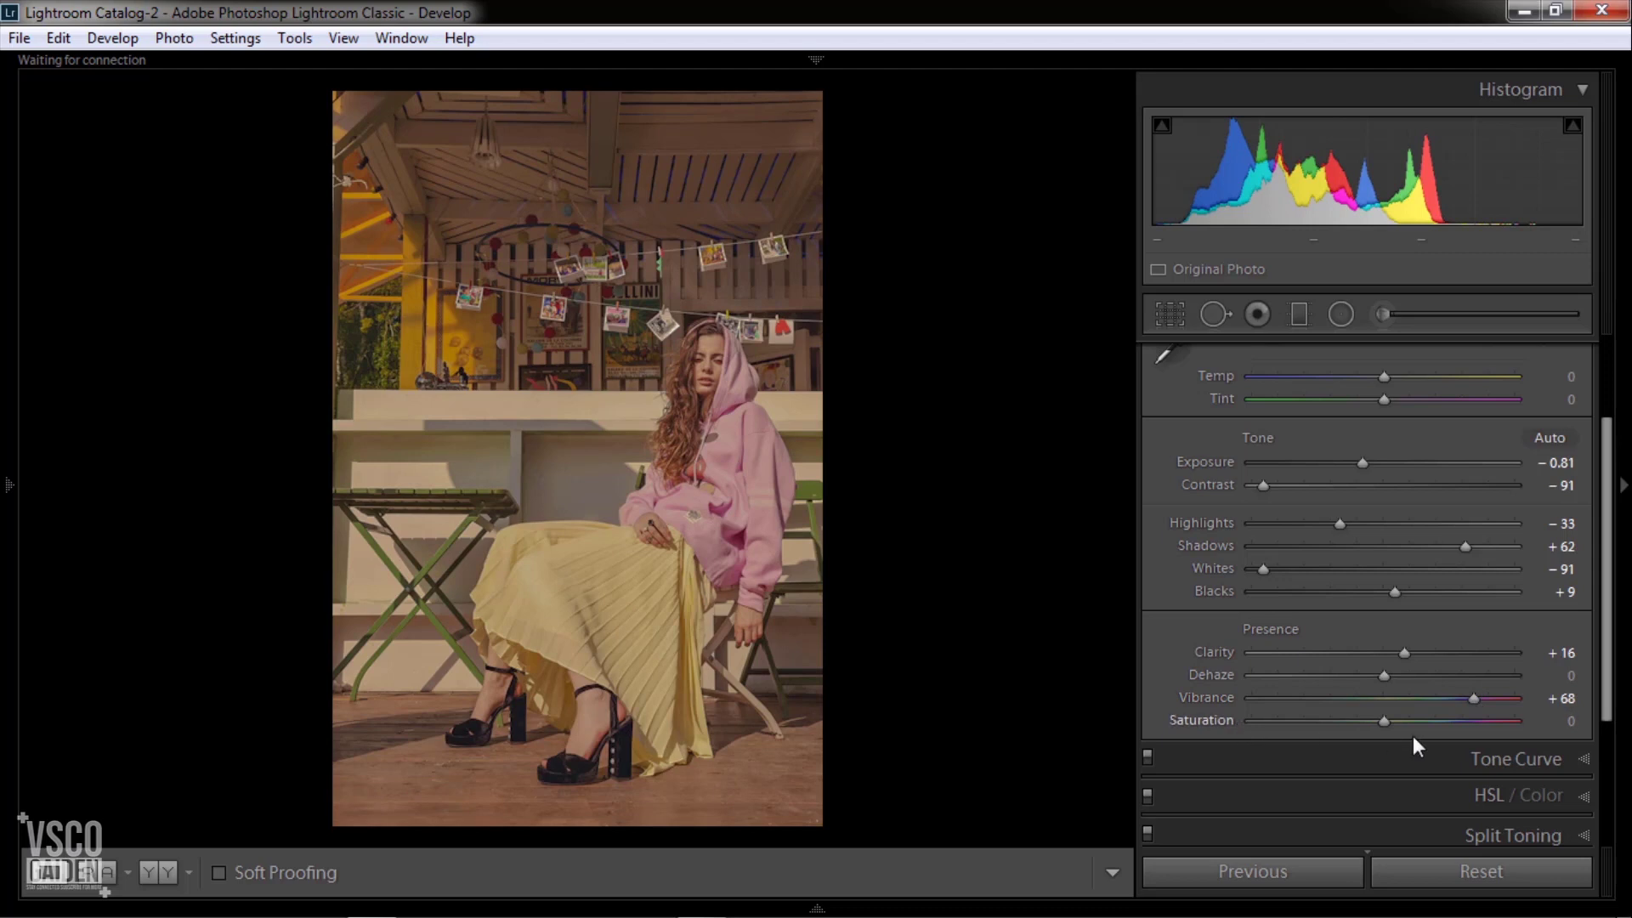
pyautogui.moveTo(1387, 719)
pyautogui.mouseDown()
pyautogui.moveTo(1329, 718)
pyautogui.moveTo(1355, 726)
pyautogui.mouseUp()
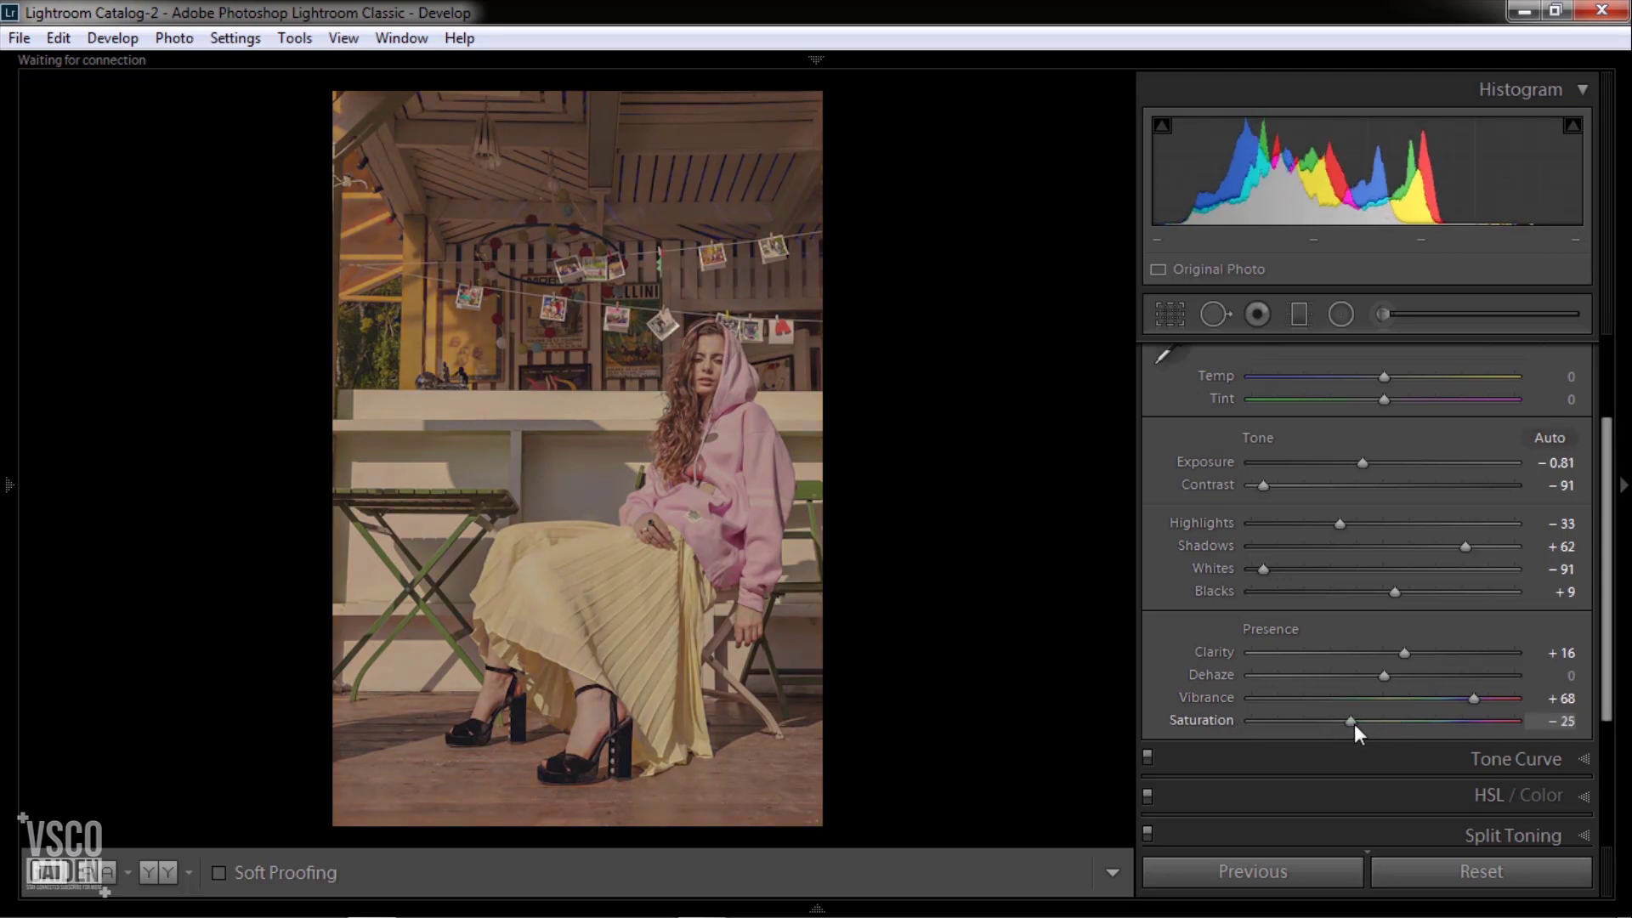
# Step: Apply the Curve Cocoa preset from the Tone Curve panel's Point Curve list
pyautogui.click(1580, 759)
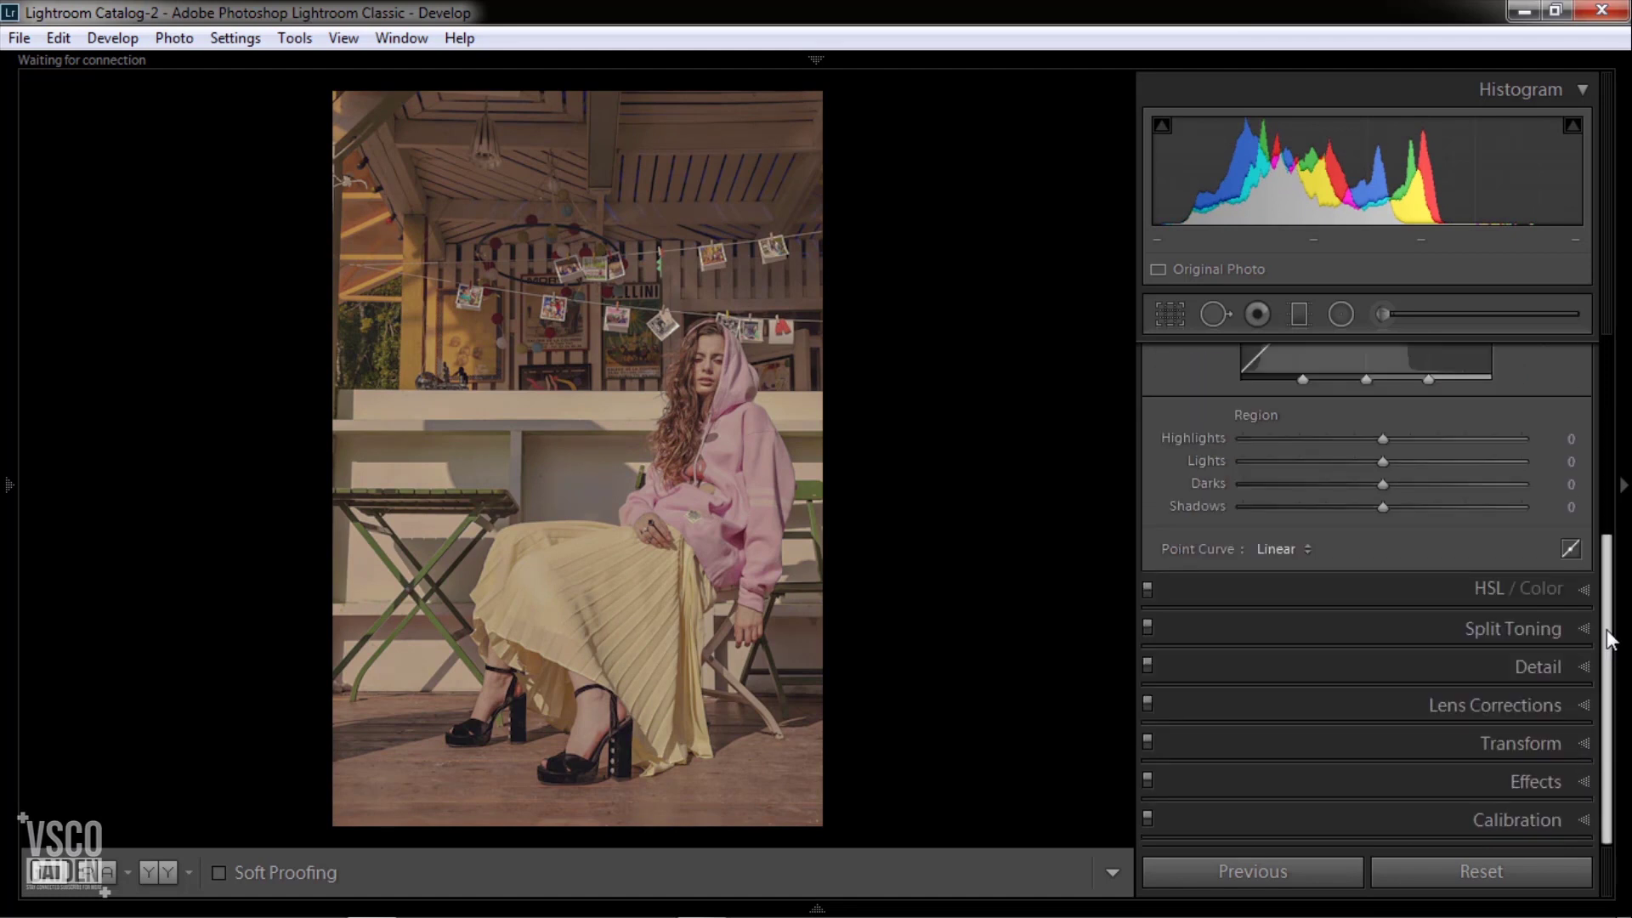
pyautogui.moveTo(1606, 676); pyautogui.dragTo(1608, 500)
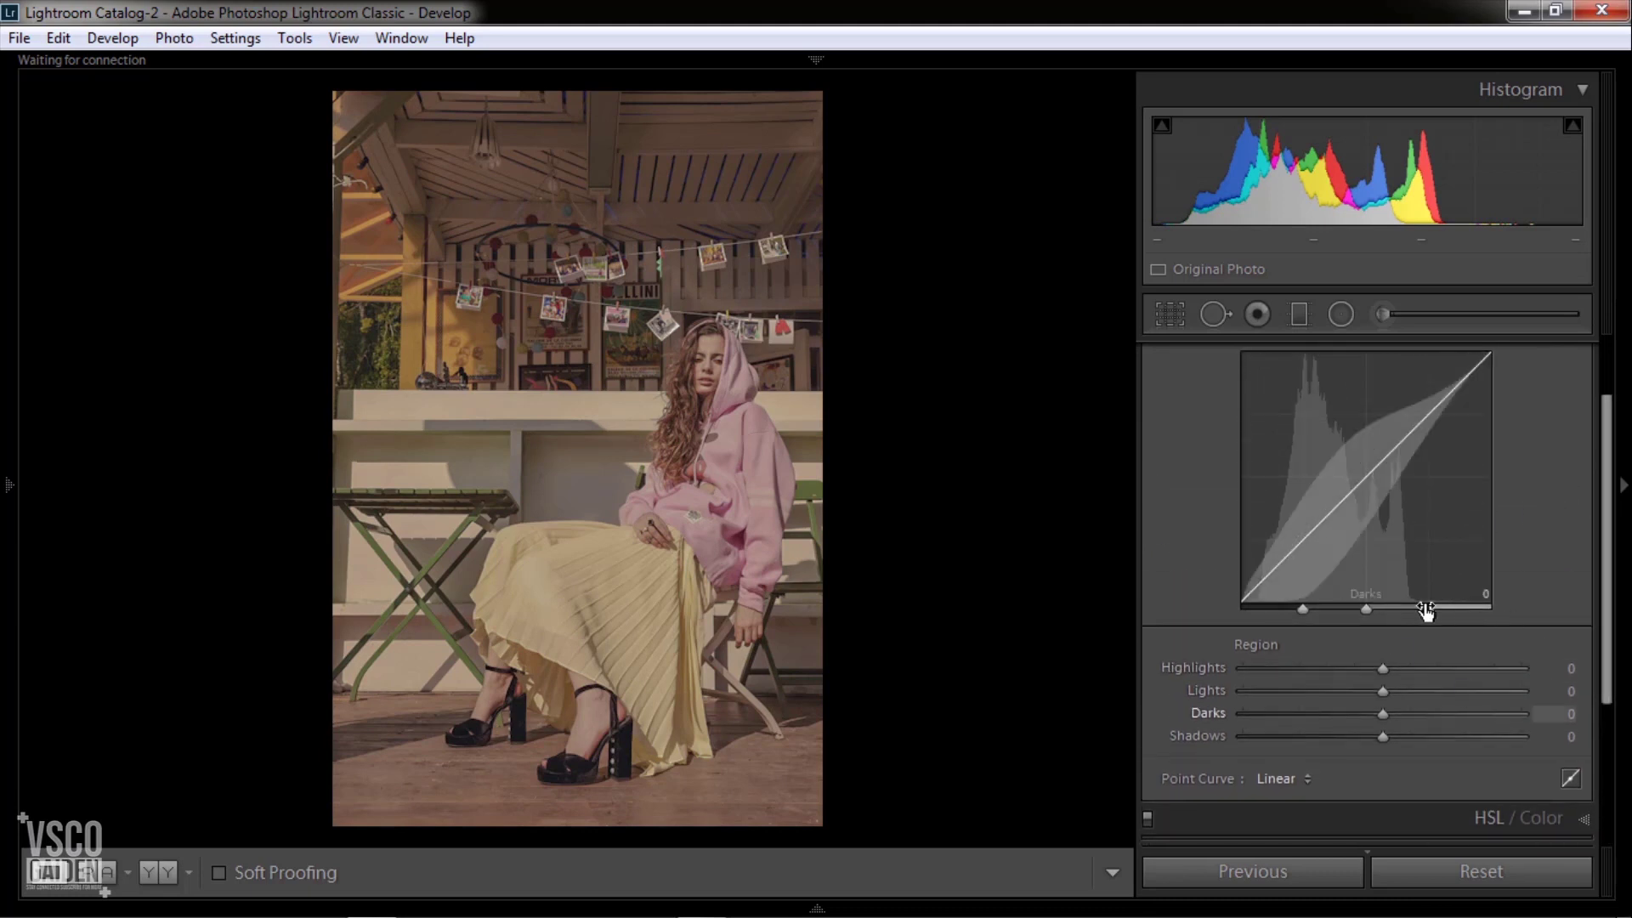
pyautogui.click(1308, 779)
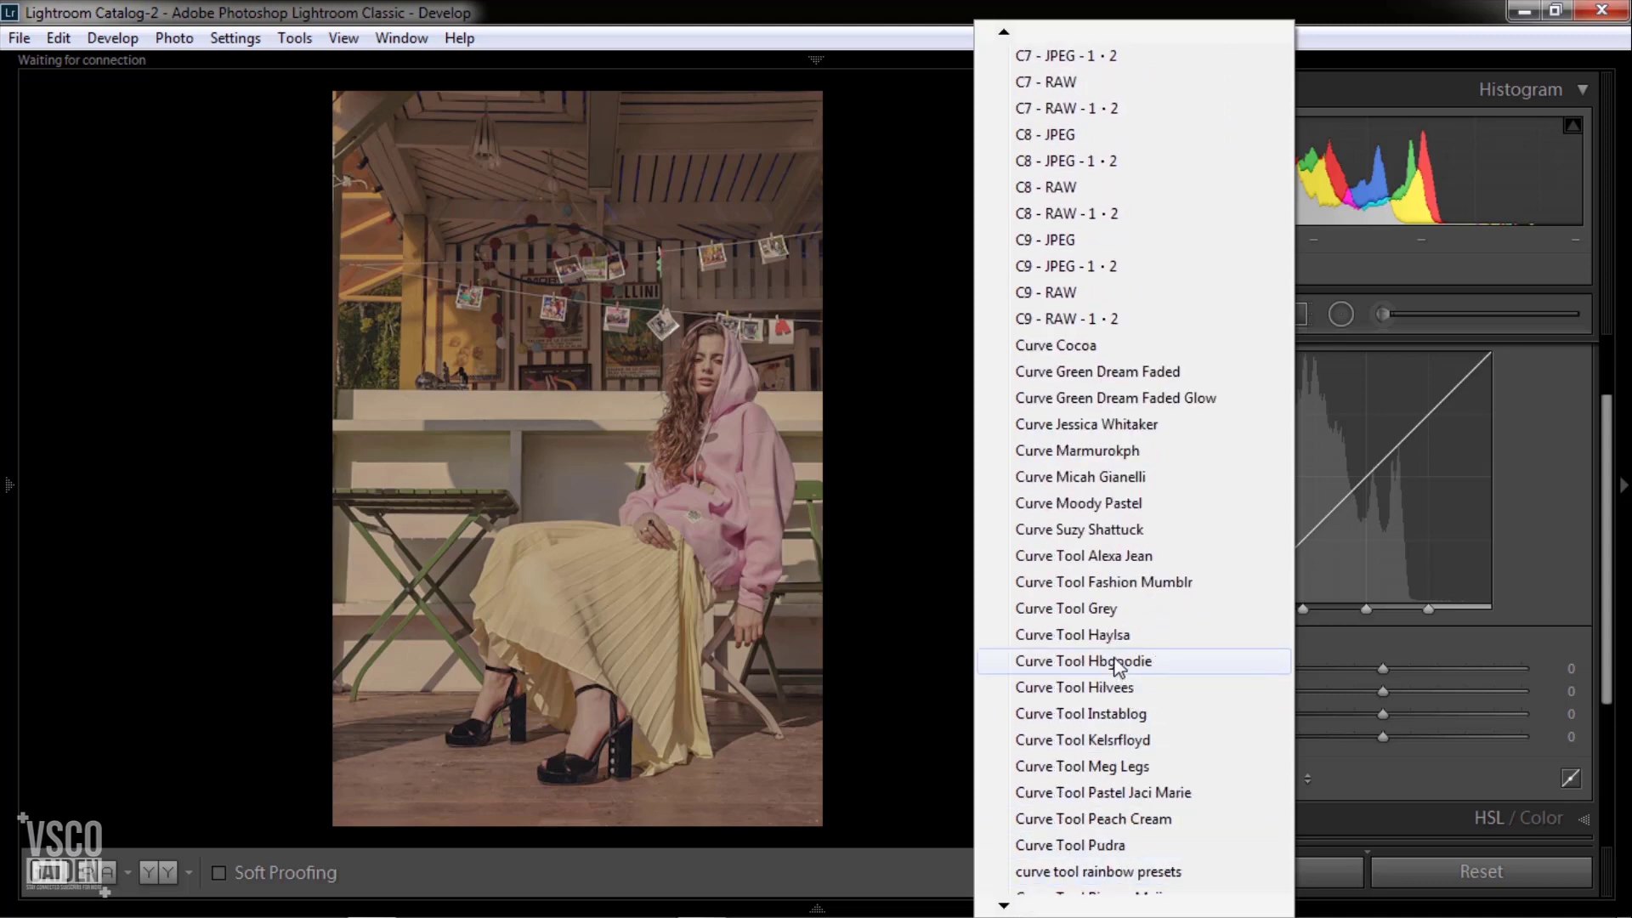
pyautogui.click(1073, 349)
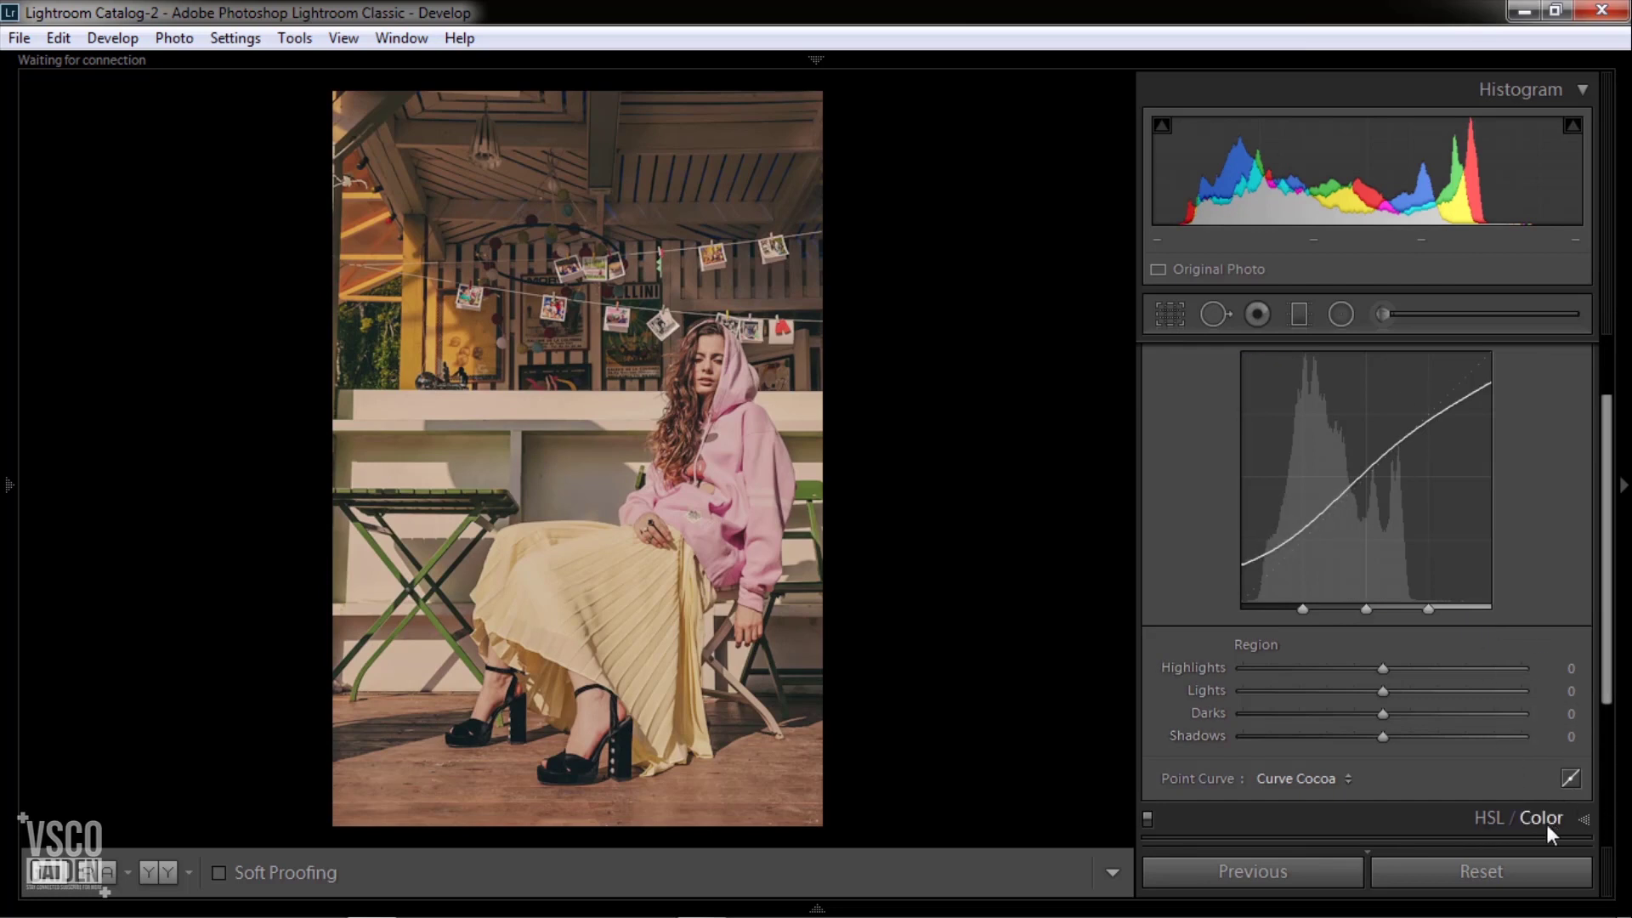
# Step: In the HSL panel, set Hue for Red to +53, Orange +9 and Yellow −92
pyautogui.click(1581, 820)
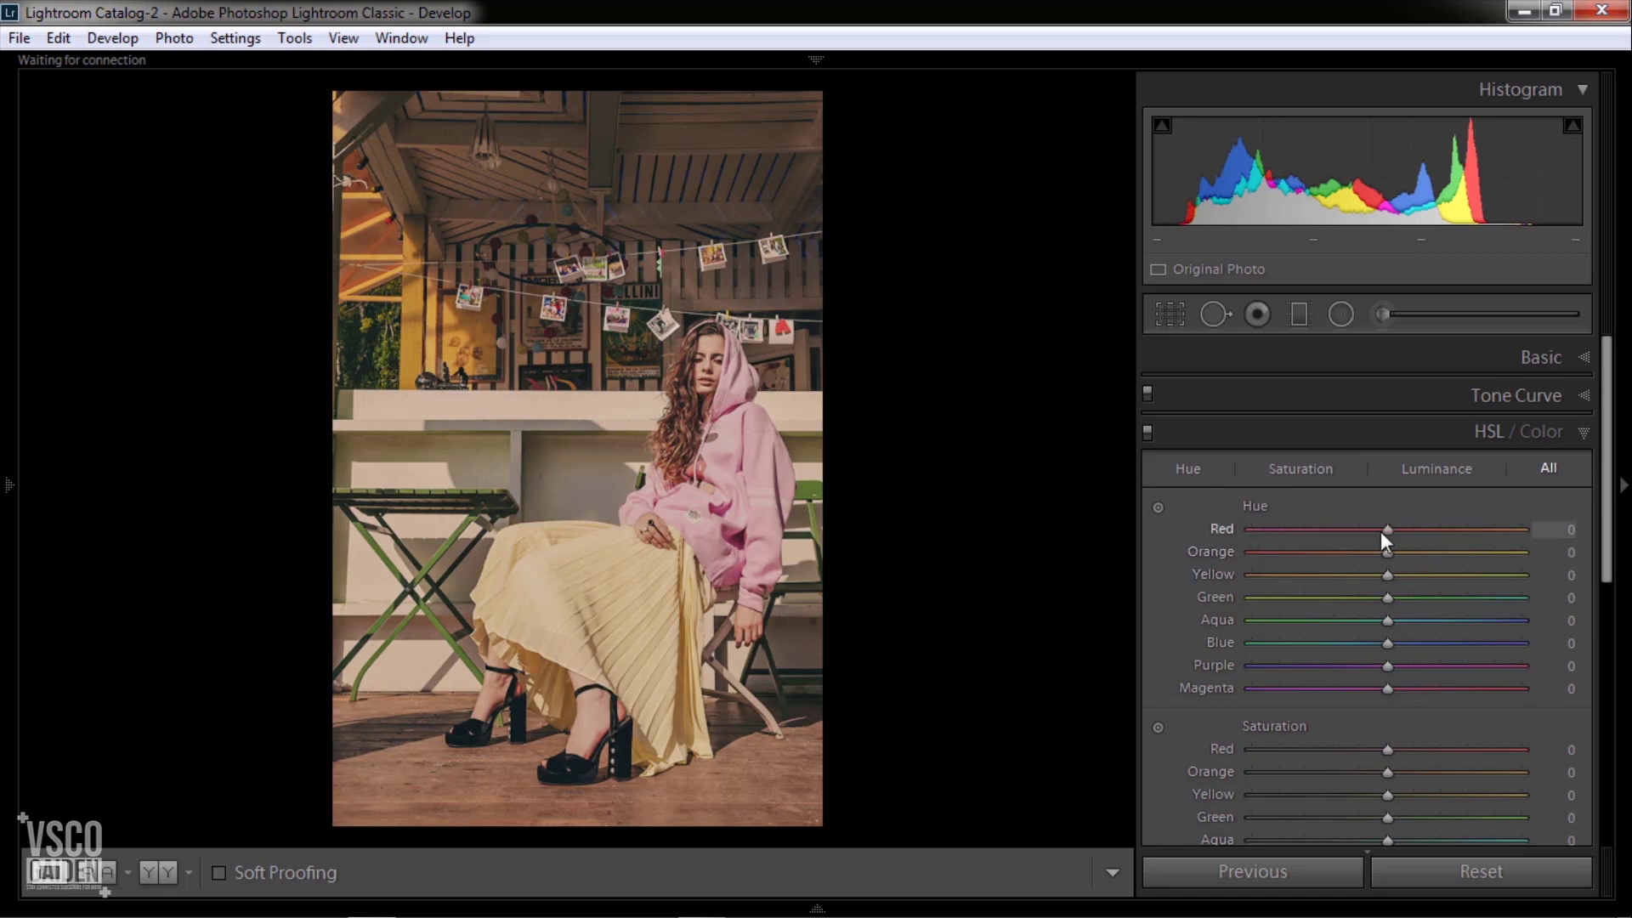
pyautogui.moveTo(1389, 532)
pyautogui.mouseDown()
pyautogui.moveTo(1296, 522)
pyautogui.moveTo(1468, 542)
pyautogui.mouseUp()
pyautogui.moveTo(1388, 553)
pyautogui.mouseDown()
pyautogui.moveTo(1366, 553)
pyautogui.moveTo(1401, 563)
pyautogui.mouseUp()
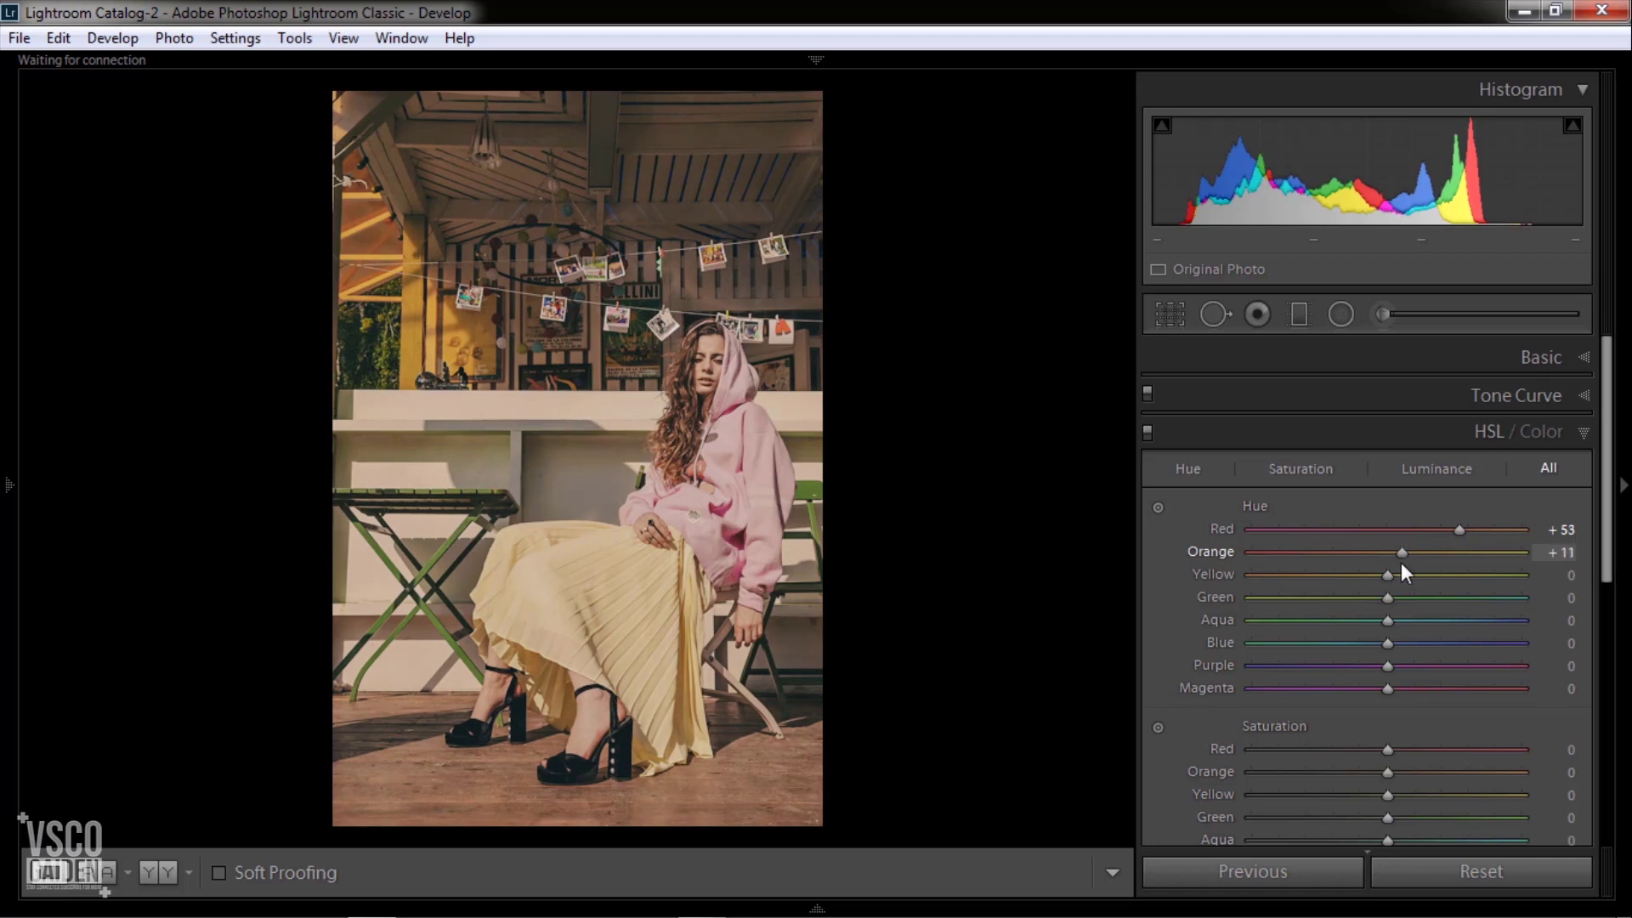
pyautogui.hotkey('shift', 'Down')
pyautogui.hotkey('shift', 'Down')
pyautogui.hotkey('shift', 'Down')
pyautogui.hotkey('shift', 'Up')
pyautogui.hotkey('shift', 'Up')
pyautogui.hotkey('shift', 'Up')
pyautogui.hotkey('shift', 'Up')
pyautogui.press('Up')
pyautogui.press('Up')
pyautogui.press('Up')
pyautogui.hotkey('shift', 'Down')
pyautogui.hotkey('shift', 'Down')
pyautogui.hotkey('shift', 'Down')
pyautogui.press('Down')
pyautogui.press('Down')
pyautogui.press('Down')
pyautogui.moveTo(1395, 580); pyautogui.dragTo(1292, 584)
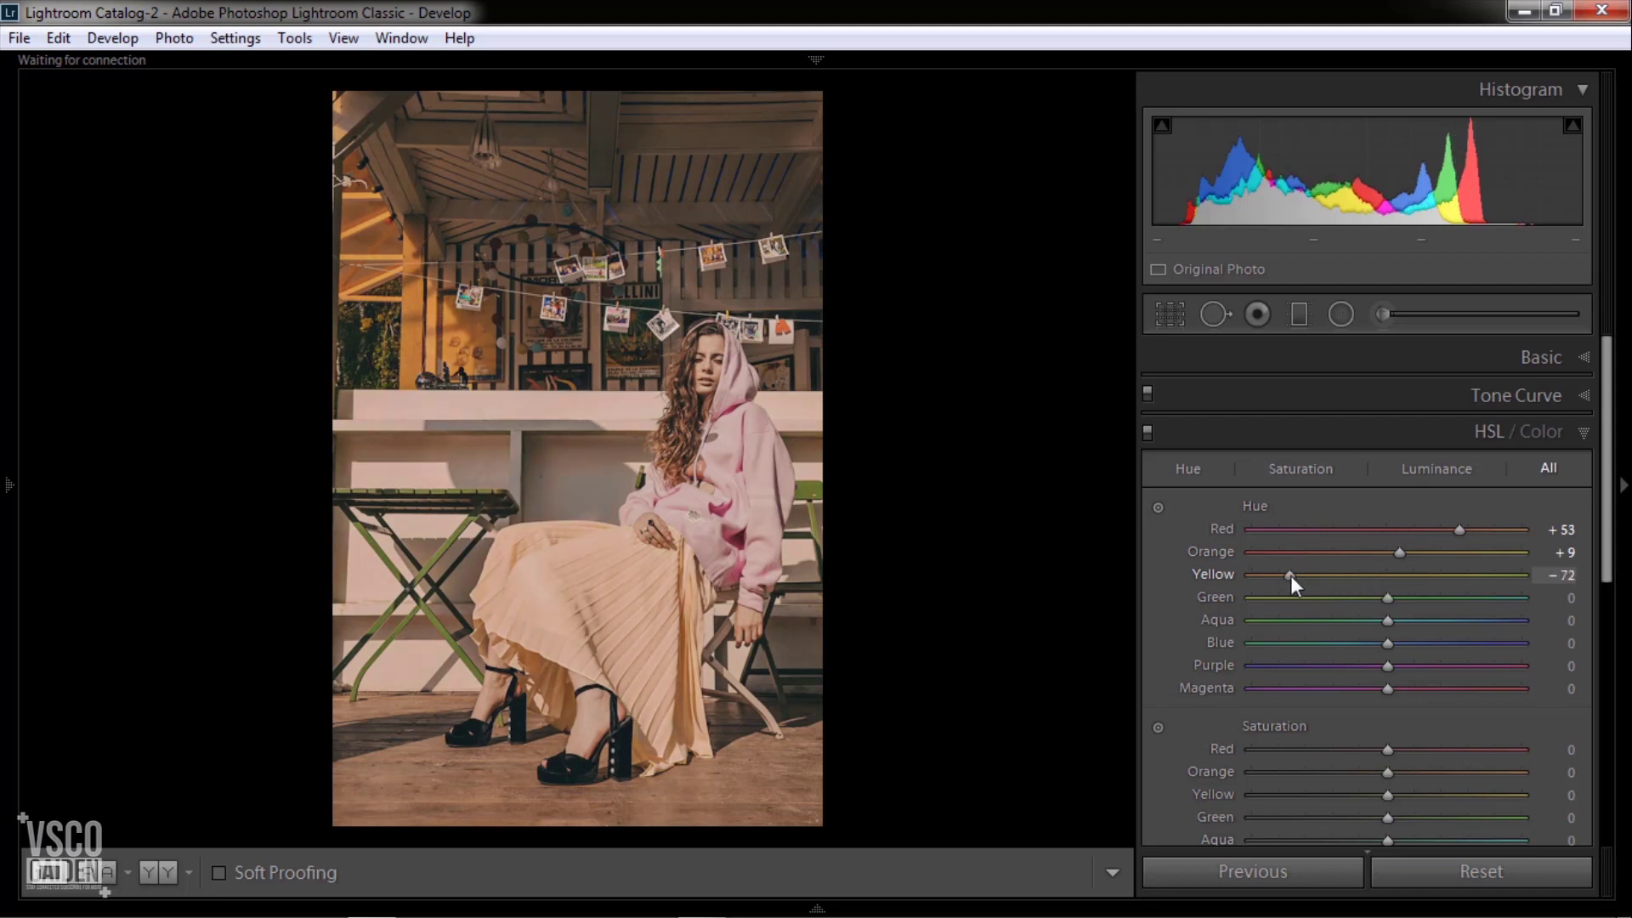
pyautogui.moveTo(1293, 583); pyautogui.dragTo(1280, 587)
pyautogui.press('Down')
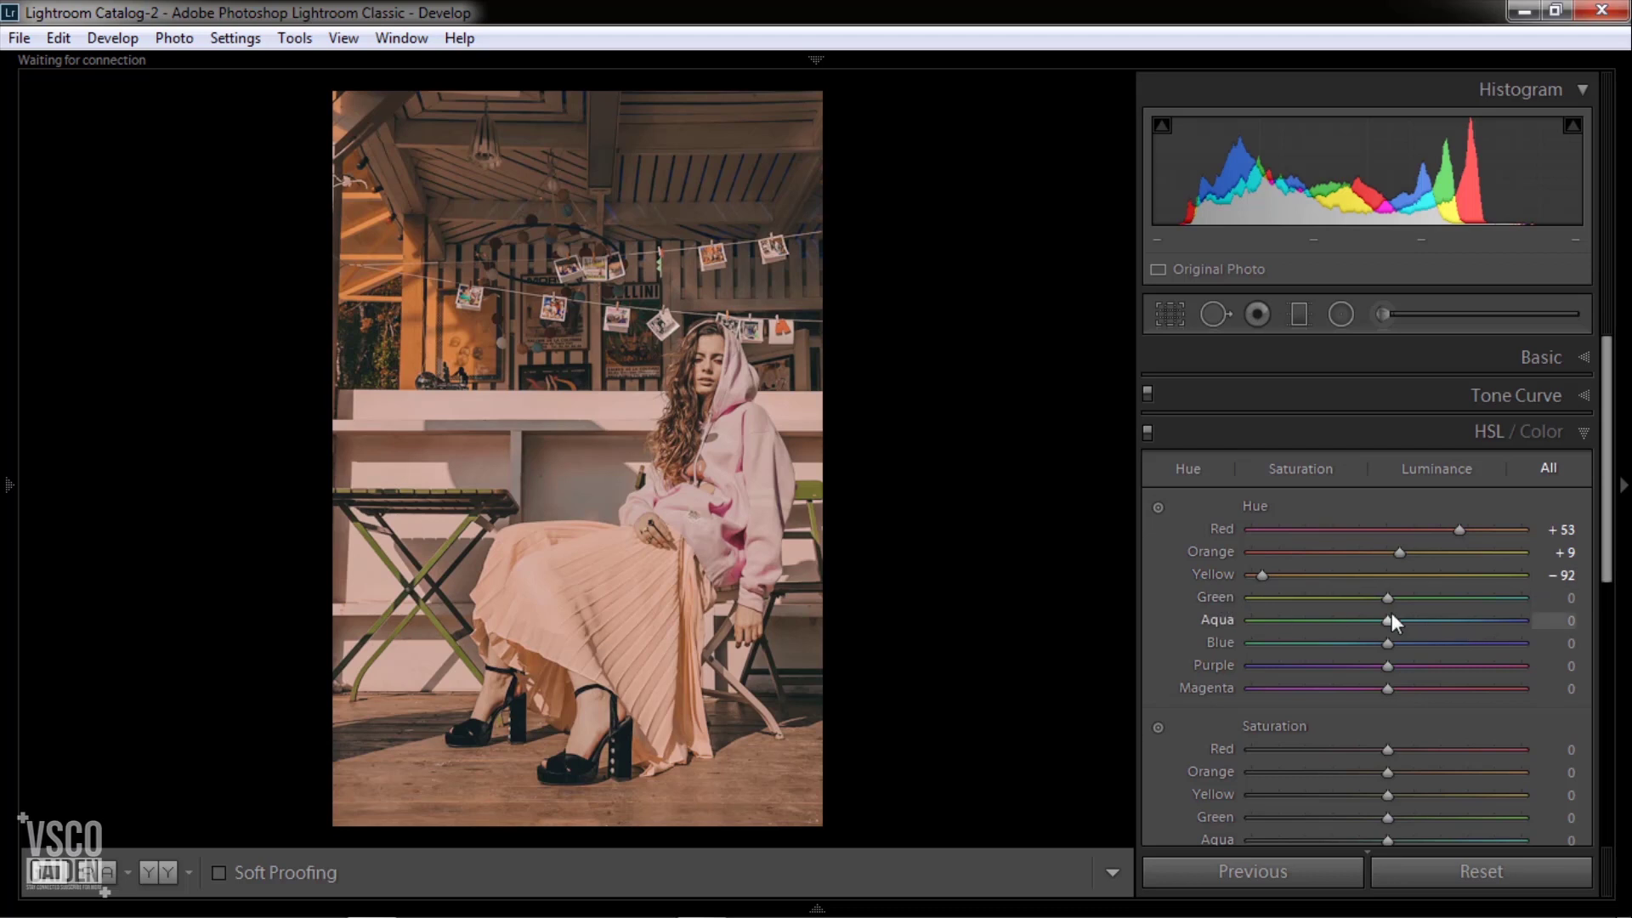
# Step: Set HSL Hue for Green −69, Aqua −19, Blue −19, Purple −64 and Magenta −11
pyautogui.press('Down')
pyautogui.press('Down')
pyautogui.press('Down')
pyautogui.moveTo(1333, 606); pyautogui.dragTo(1306, 607)
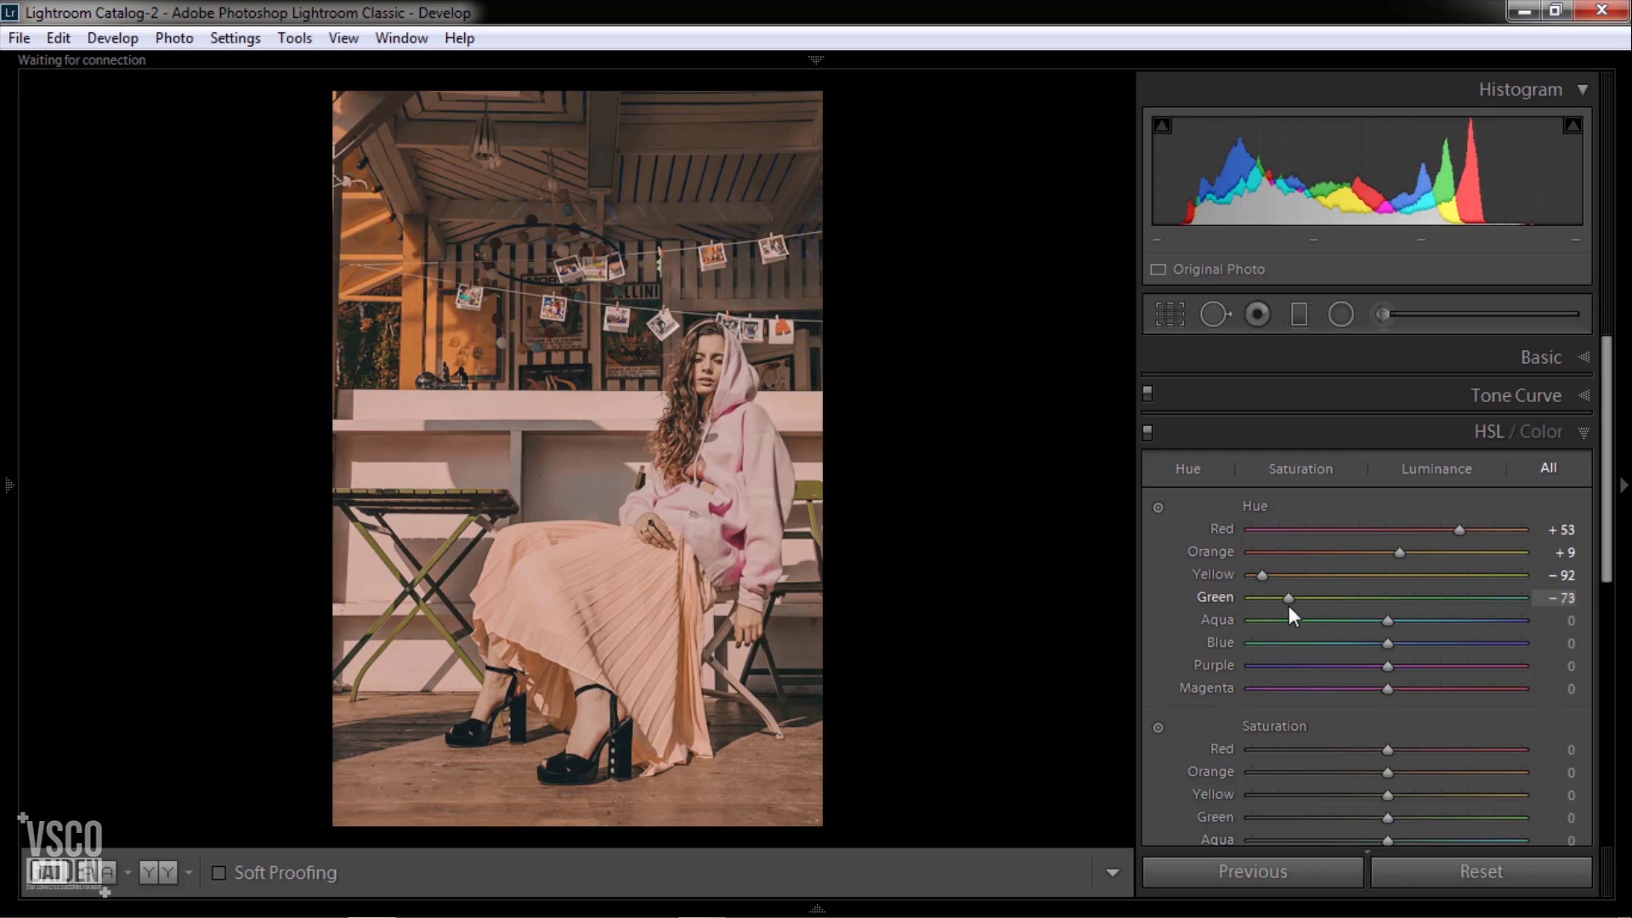
pyautogui.press('Up')
pyautogui.press('Up')
pyautogui.press('Up')
pyautogui.press('Up')
pyautogui.moveTo(1294, 607); pyautogui.dragTo(1296, 607)
pyautogui.moveTo(1293, 609); pyautogui.dragTo(1299, 610)
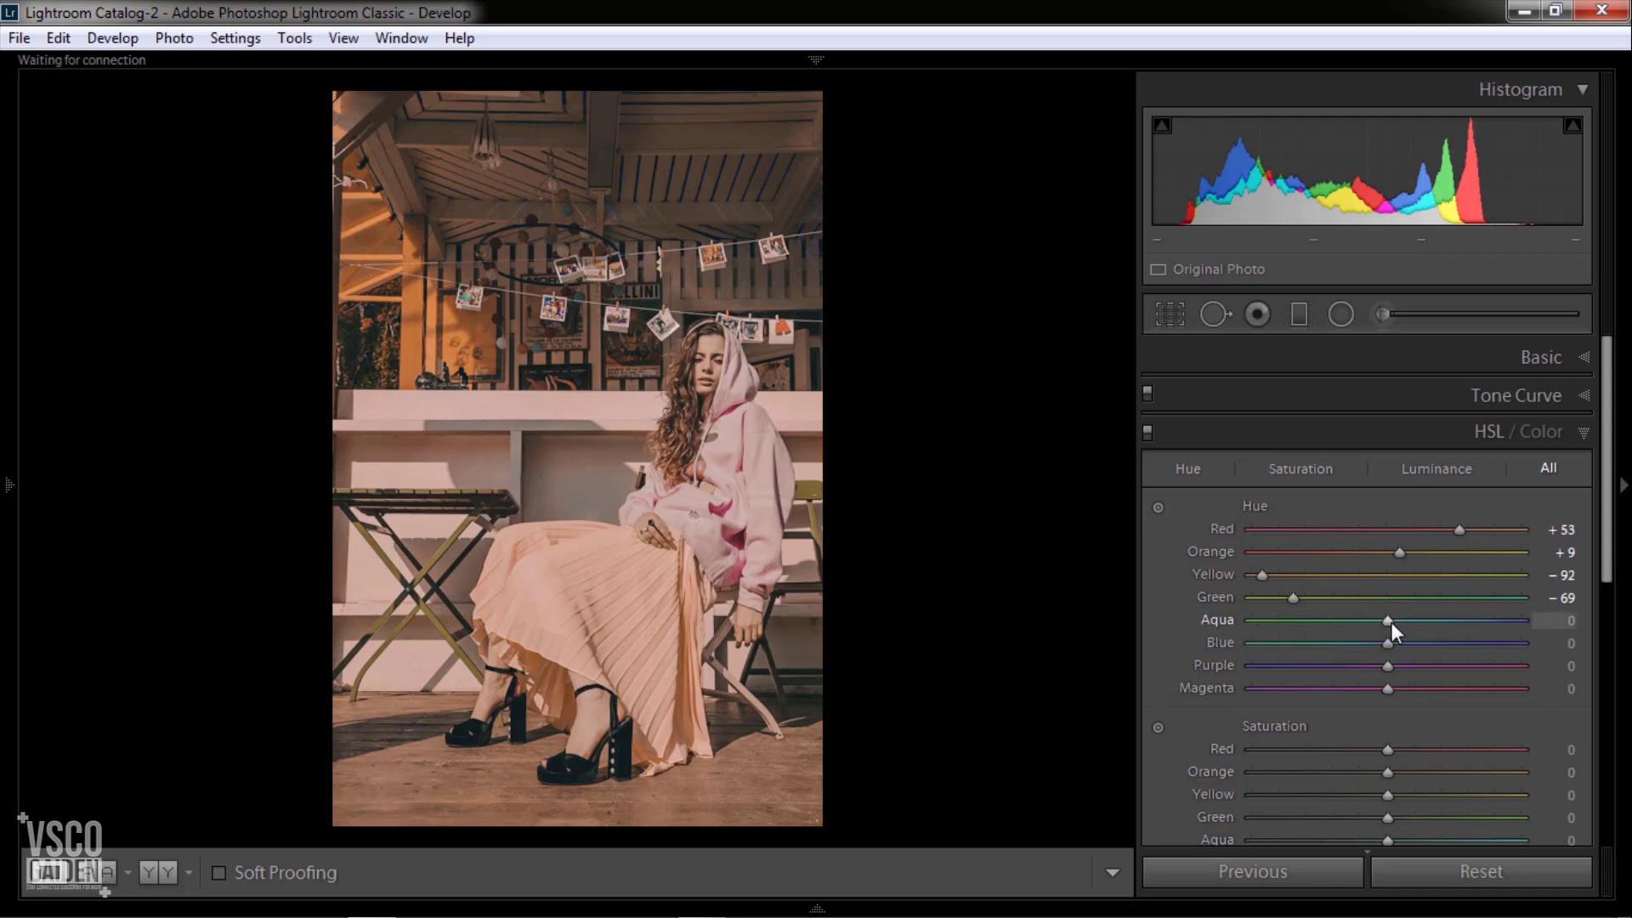
pyautogui.moveTo(1389, 623); pyautogui.dragTo(1370, 623)
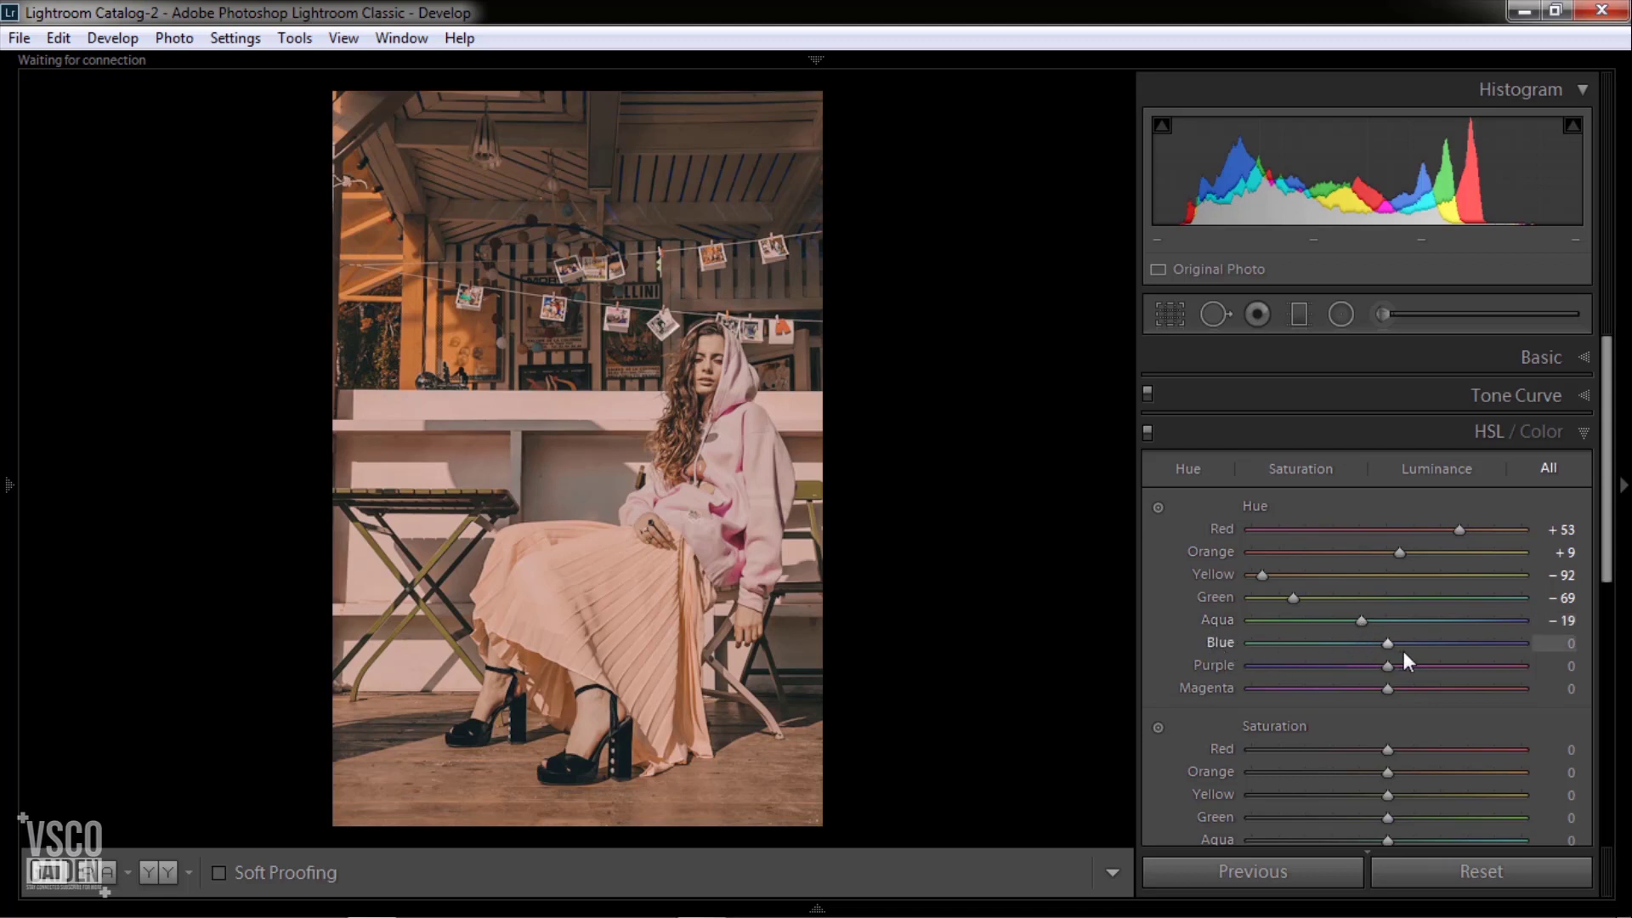
pyautogui.moveTo(1388, 644)
pyautogui.mouseDown()
pyautogui.moveTo(1332, 646)
pyautogui.moveTo(1398, 650)
pyautogui.moveTo(1373, 650)
pyautogui.mouseUp()
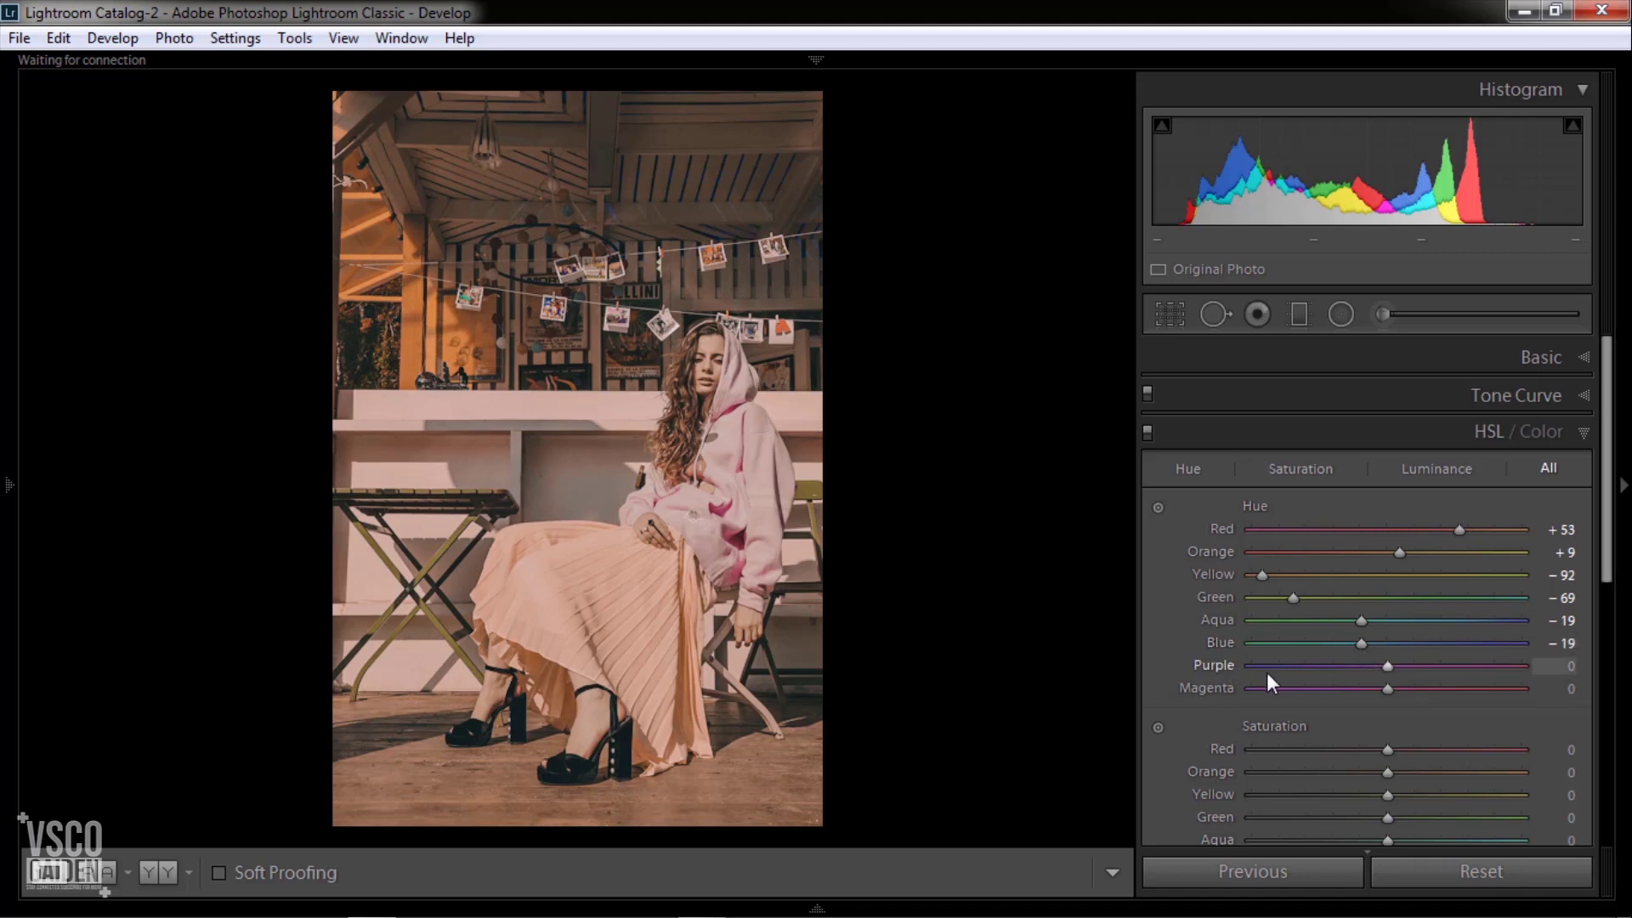
pyautogui.moveTo(1389, 667)
pyautogui.mouseDown()
pyautogui.moveTo(1412, 667)
pyautogui.moveTo(1286, 676)
pyautogui.moveTo(1309, 670)
pyautogui.mouseUp()
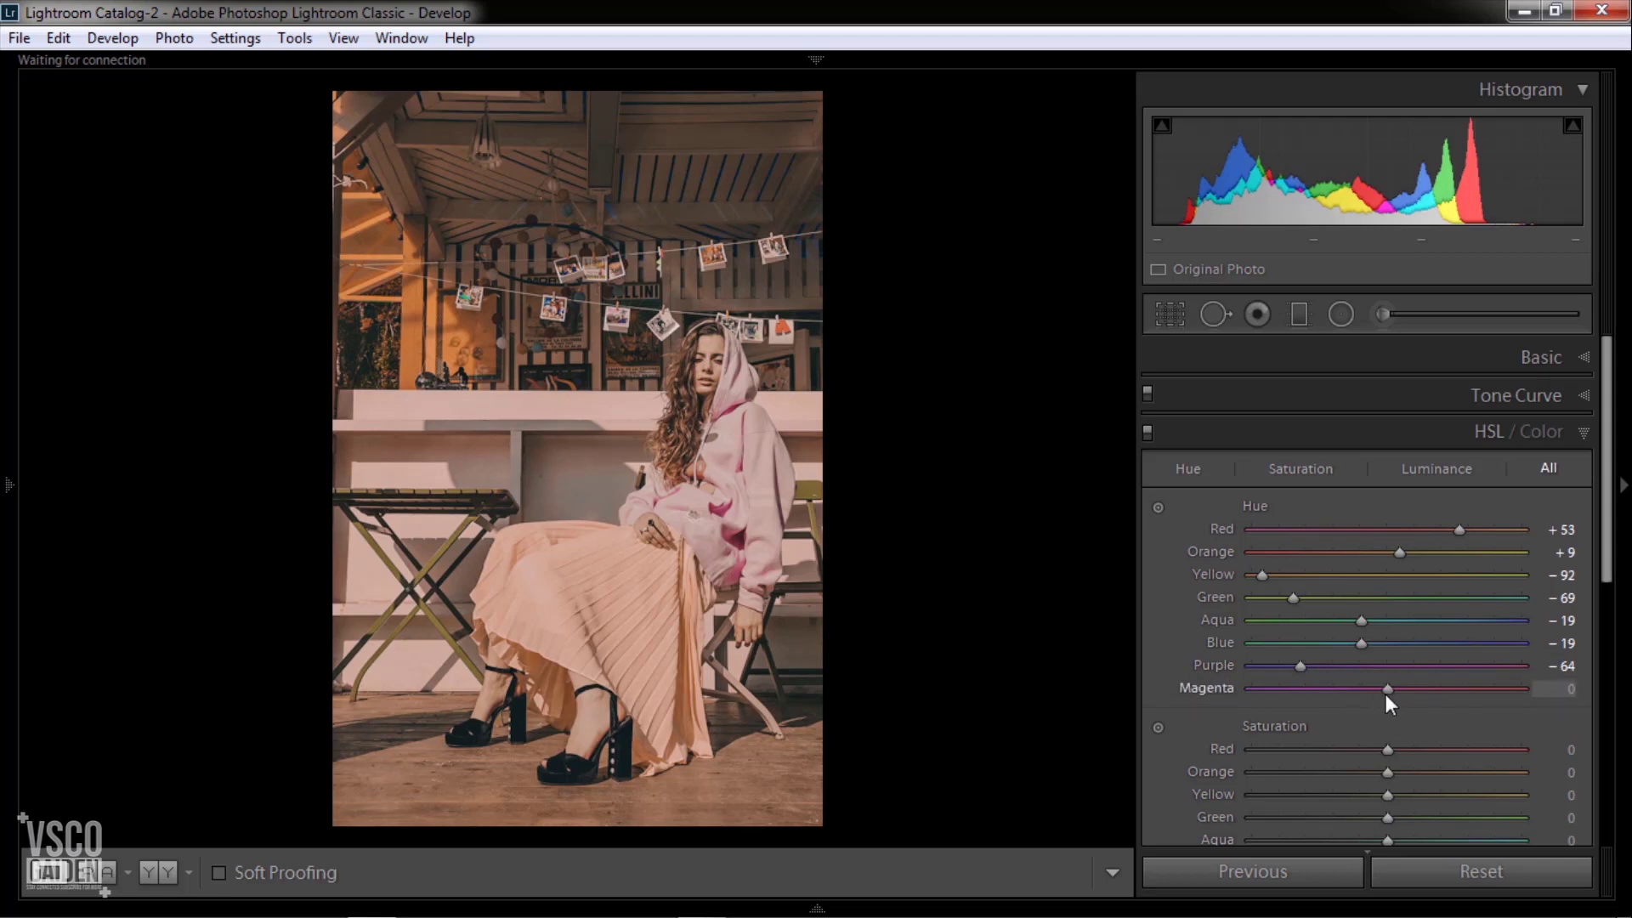
pyautogui.moveTo(1387, 694); pyautogui.dragTo(1375, 696)
# Step: Set HSL Saturation for Red +7, Orange +6, Yellow −28 and Green −60
pyautogui.moveTo(1613, 472); pyautogui.dragTo(1611, 586)
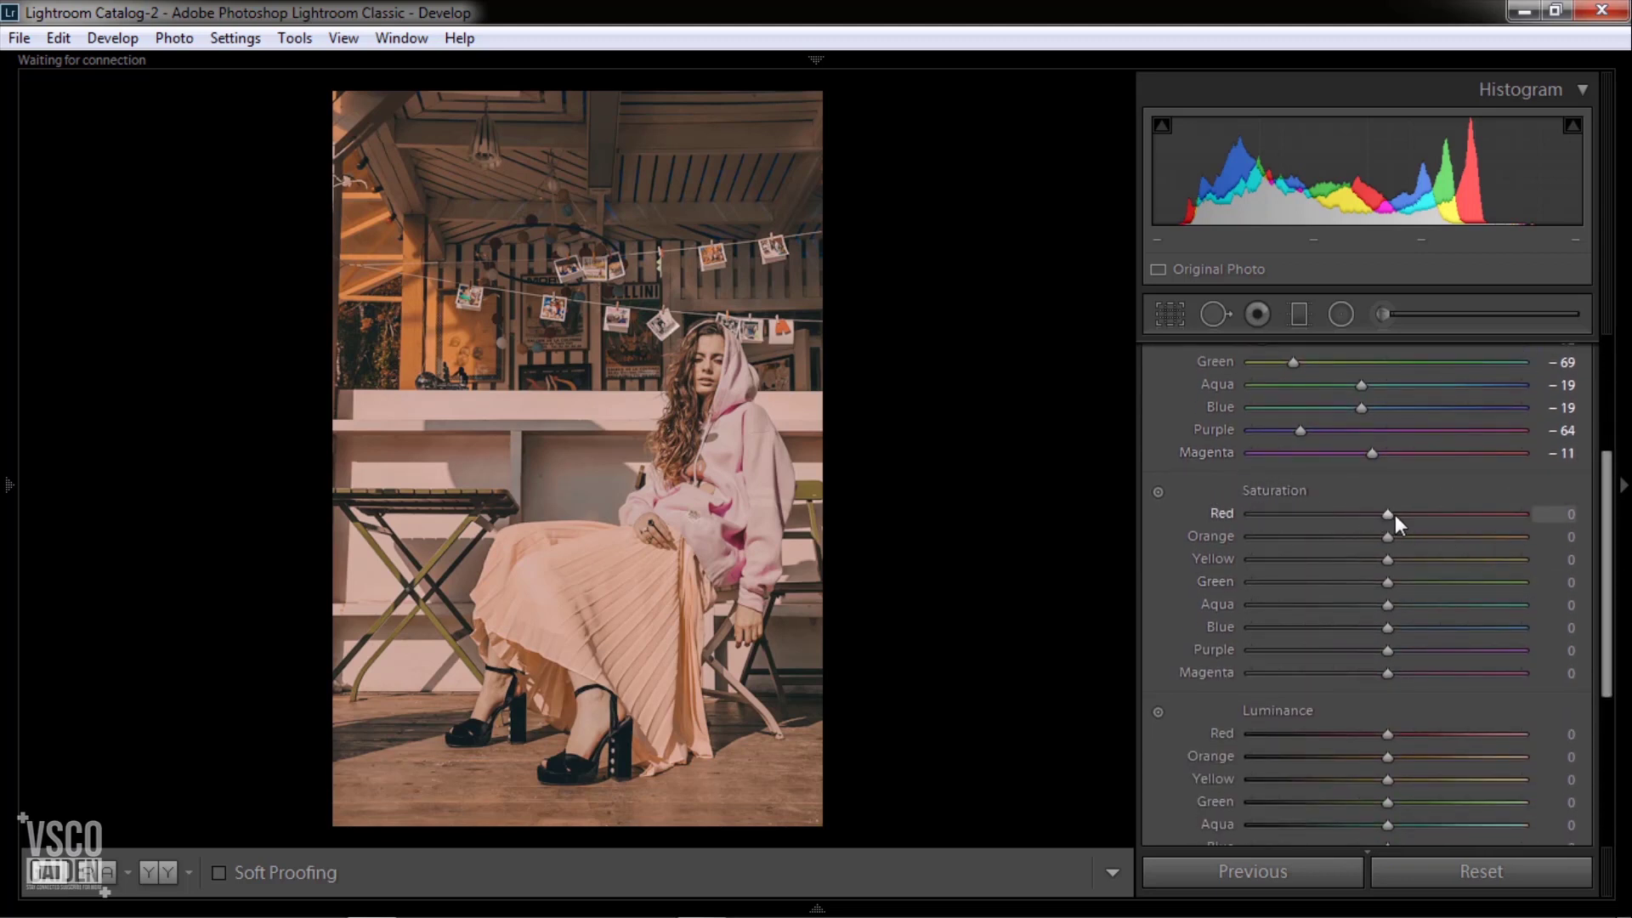
pyautogui.moveTo(1388, 513); pyautogui.dragTo(1380, 514)
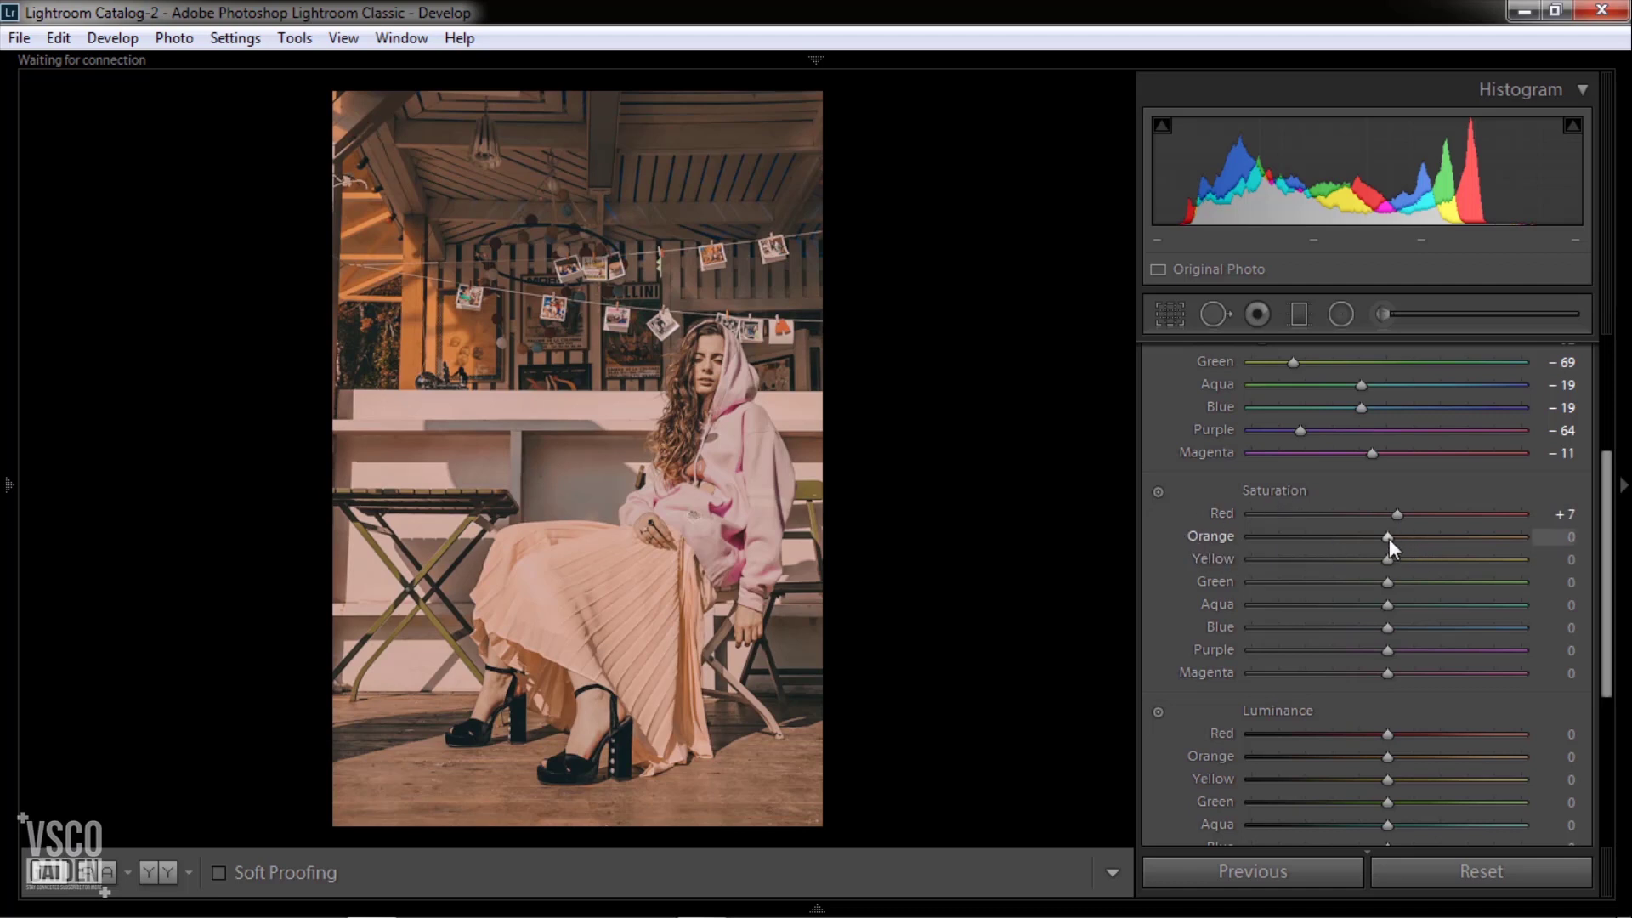
pyautogui.moveTo(1389, 538); pyautogui.dragTo(1396, 538)
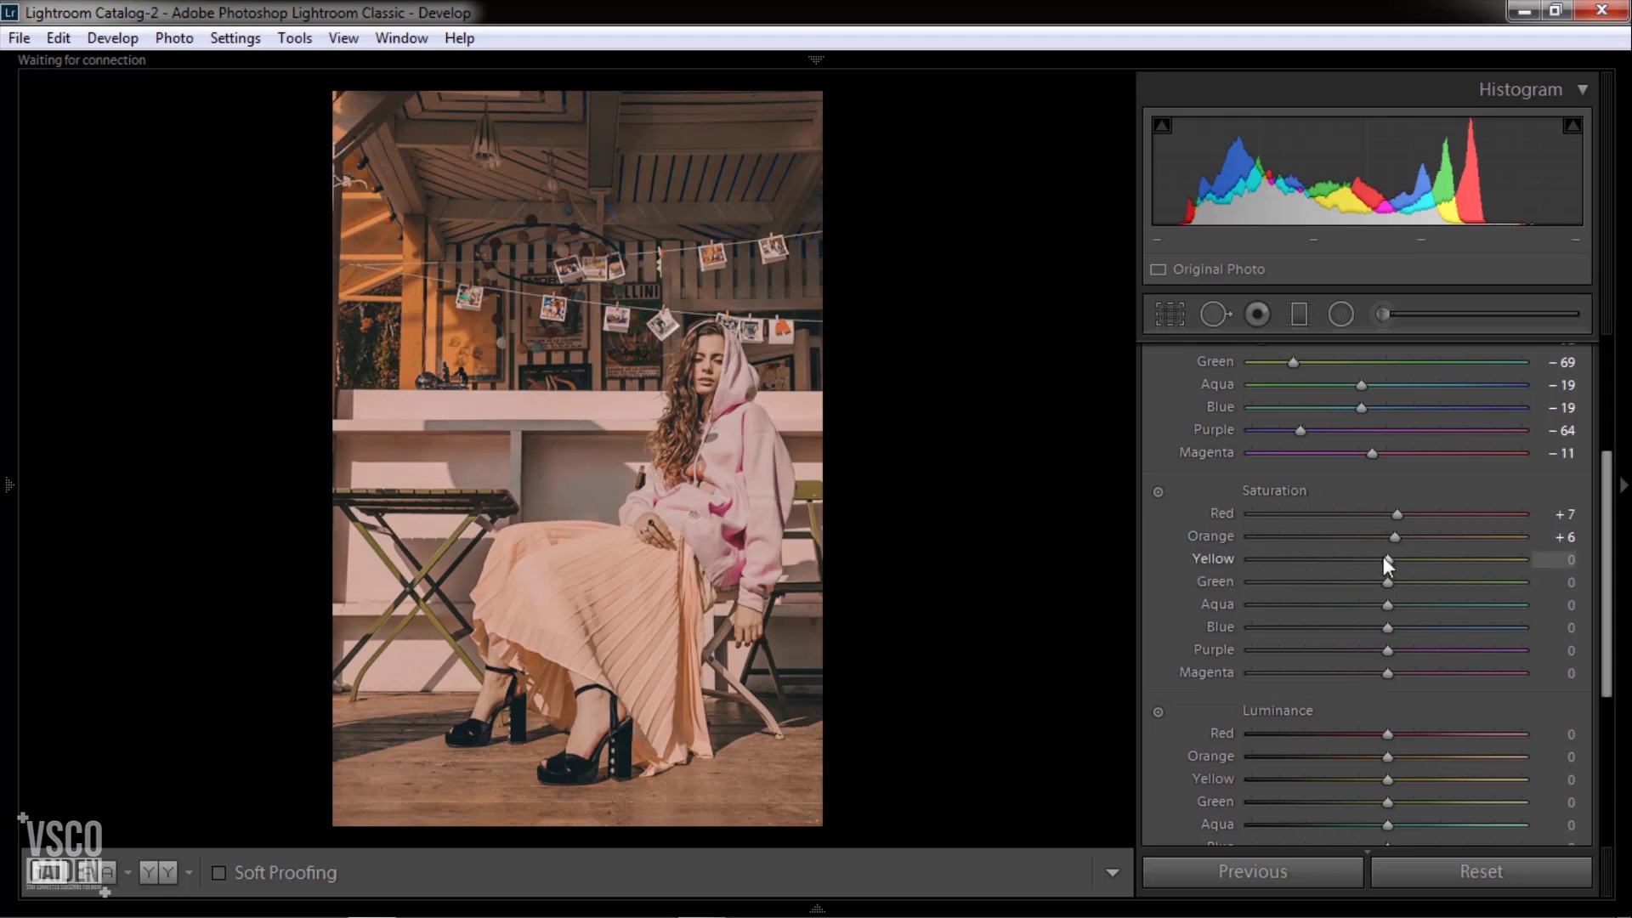
pyautogui.moveTo(1387, 560)
pyautogui.mouseDown()
pyautogui.moveTo(1333, 566)
pyautogui.moveTo(1353, 568)
pyautogui.mouseUp()
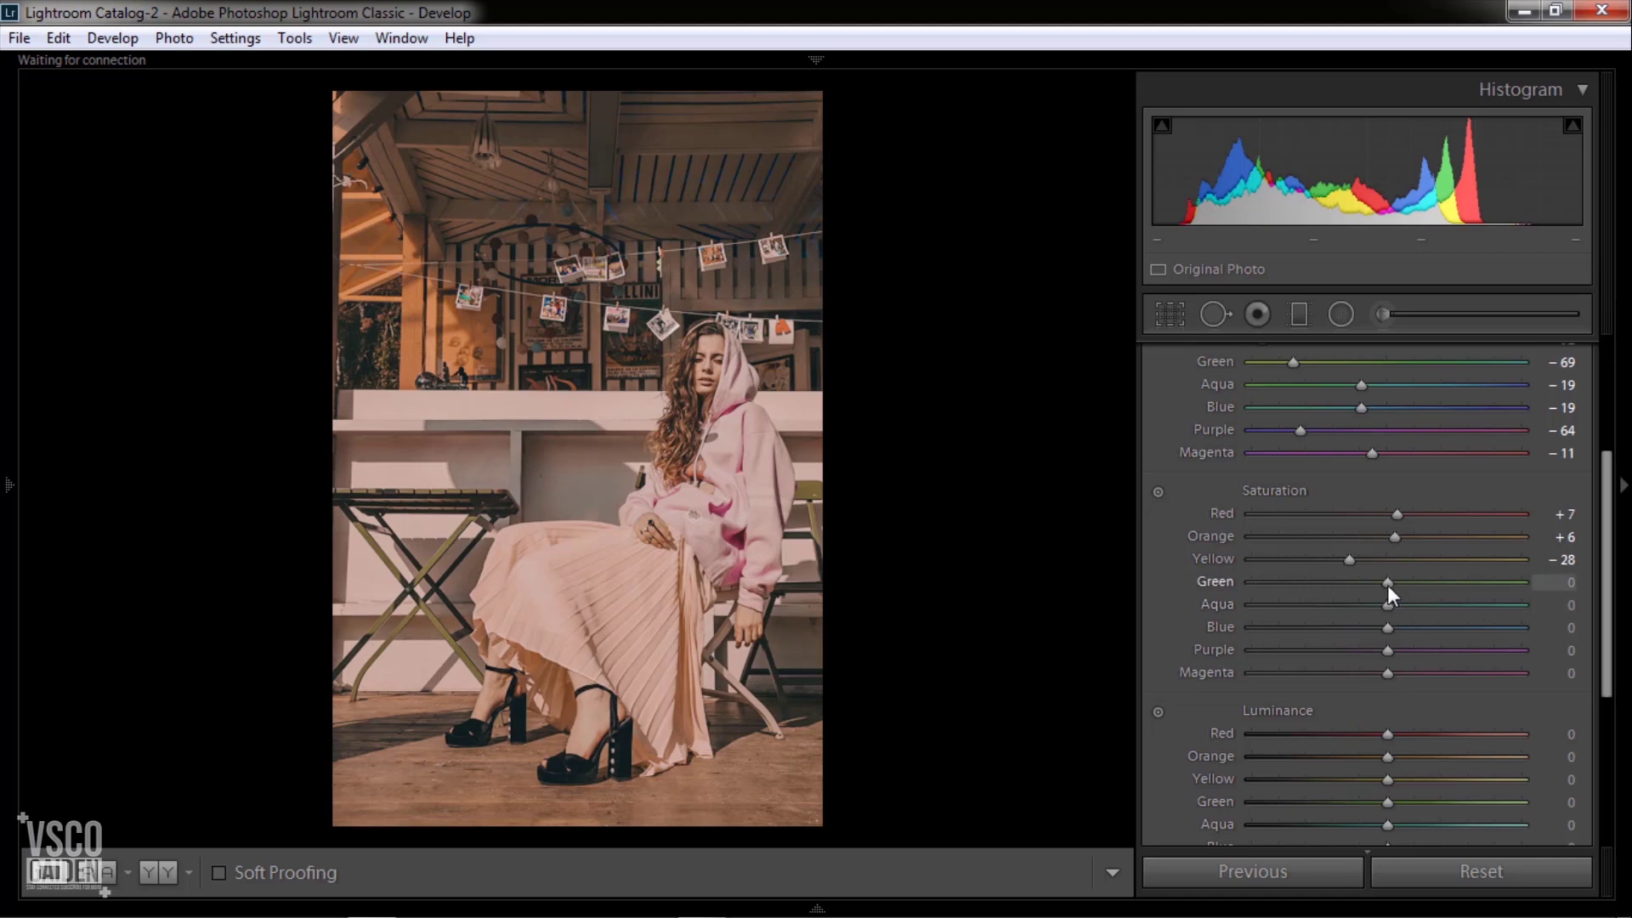
pyautogui.moveTo(1388, 585); pyautogui.dragTo(1316, 583)
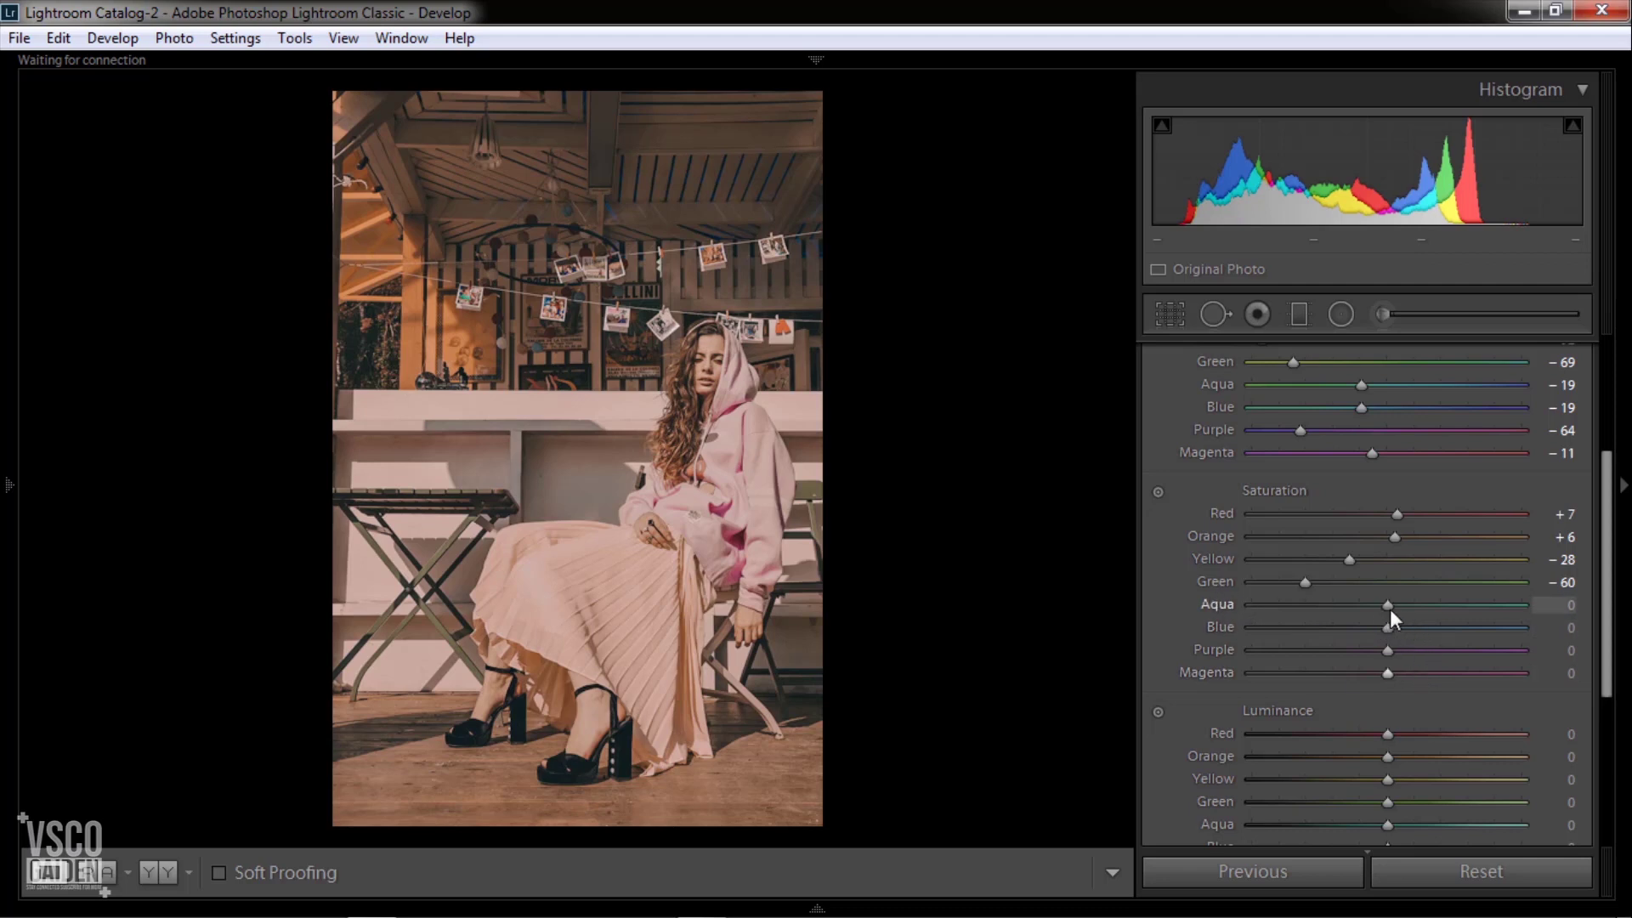
# Step: Set HSL Saturation for Aqua −48, Blue −62, Purple −51 and Magenta −51
pyautogui.moveTo(1388, 605)
pyautogui.mouseDown()
pyautogui.moveTo(1378, 621)
pyautogui.moveTo(1433, 620)
pyautogui.moveTo(1331, 627)
pyautogui.mouseUp()
pyautogui.moveTo(1389, 633); pyautogui.dragTo(1294, 630)
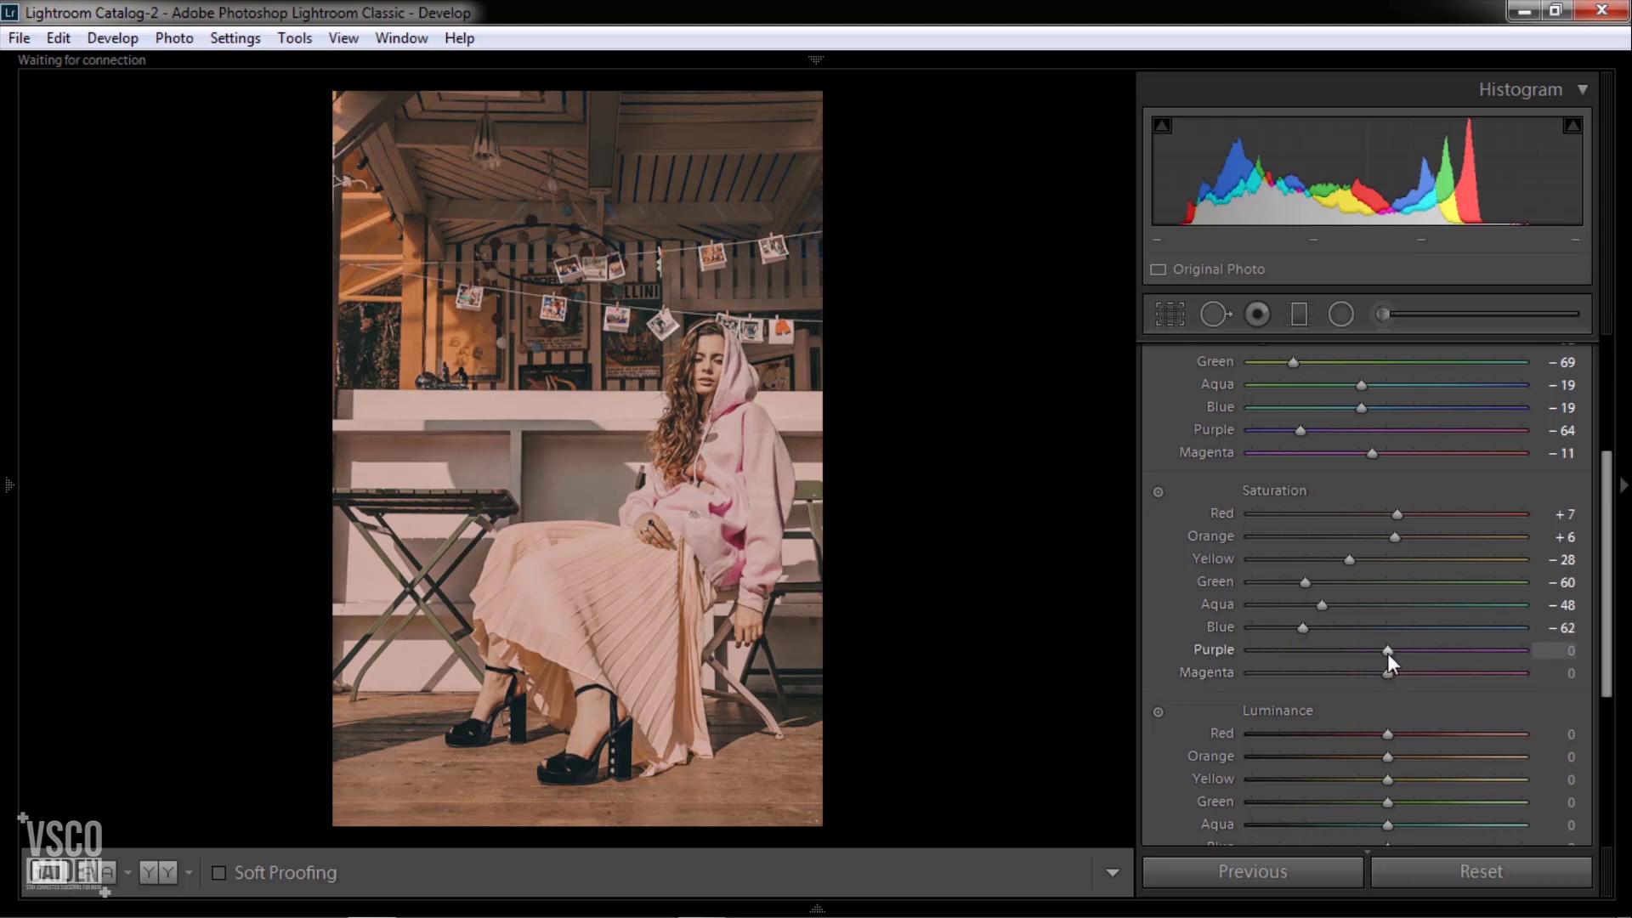
pyautogui.moveTo(1388, 651); pyautogui.dragTo(1316, 651)
pyautogui.moveTo(1315, 663); pyautogui.dragTo(1319, 662)
pyautogui.moveTo(1386, 675); pyautogui.dragTo(1340, 673)
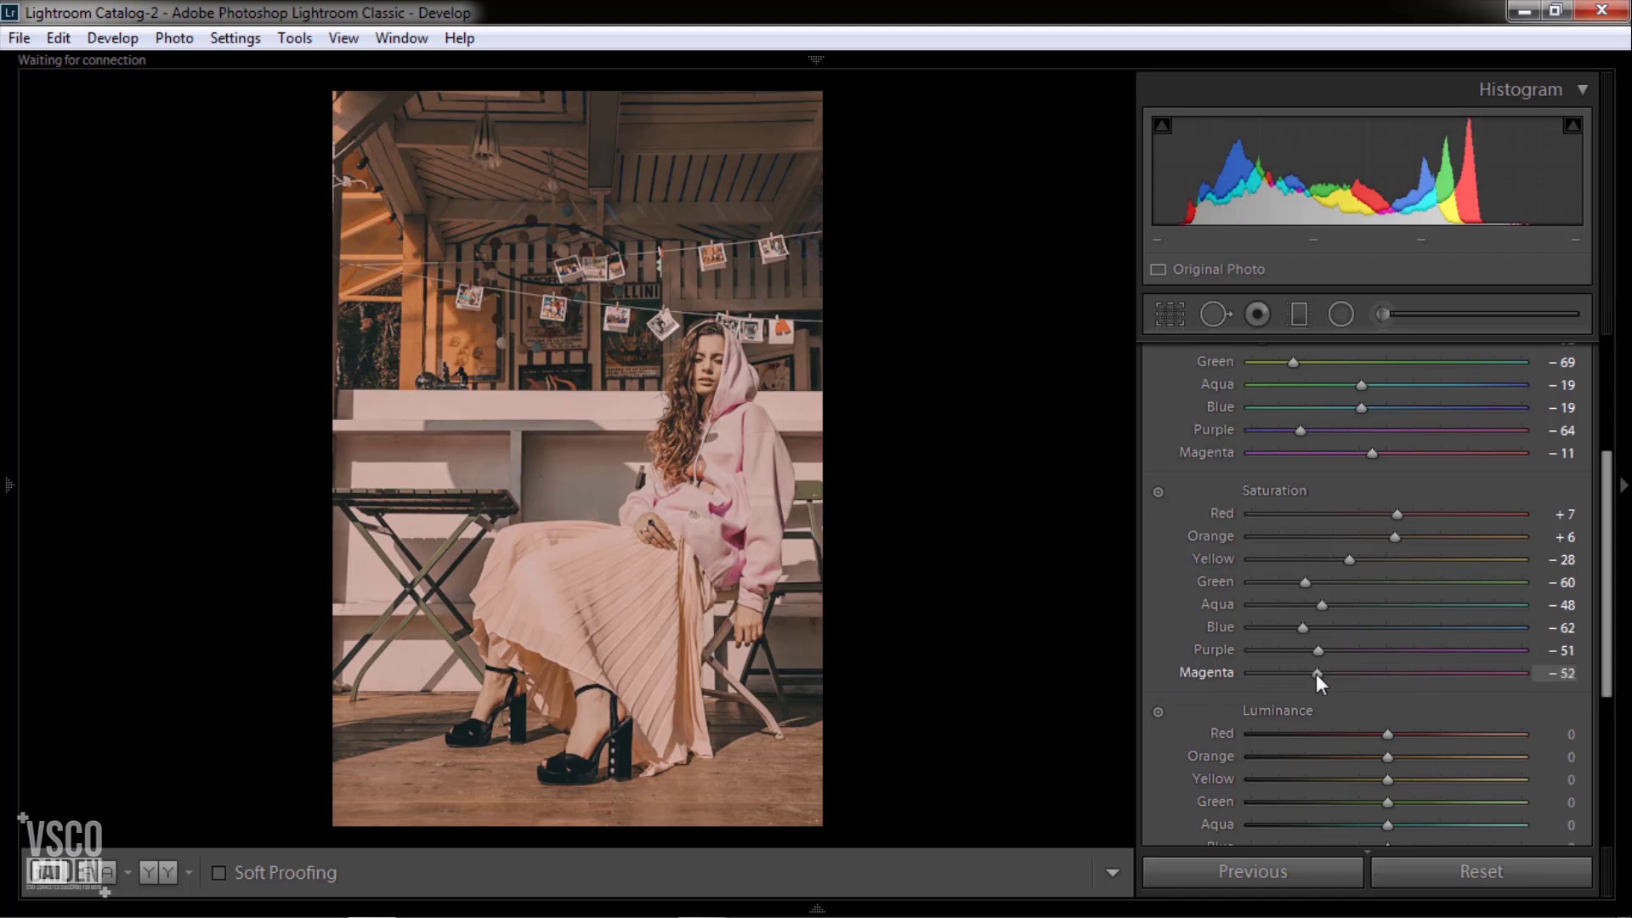
pyautogui.moveTo(1316, 673); pyautogui.dragTo(1318, 677)
pyautogui.moveTo(1323, 673); pyautogui.dragTo(1319, 675)
# Step: Set HSL Luminance for Red −35, Orange +2, Yellow −1 and Green +10
pyautogui.scroll(-3, 1361, 552)
pyautogui.scroll(-2, 1326, 527)
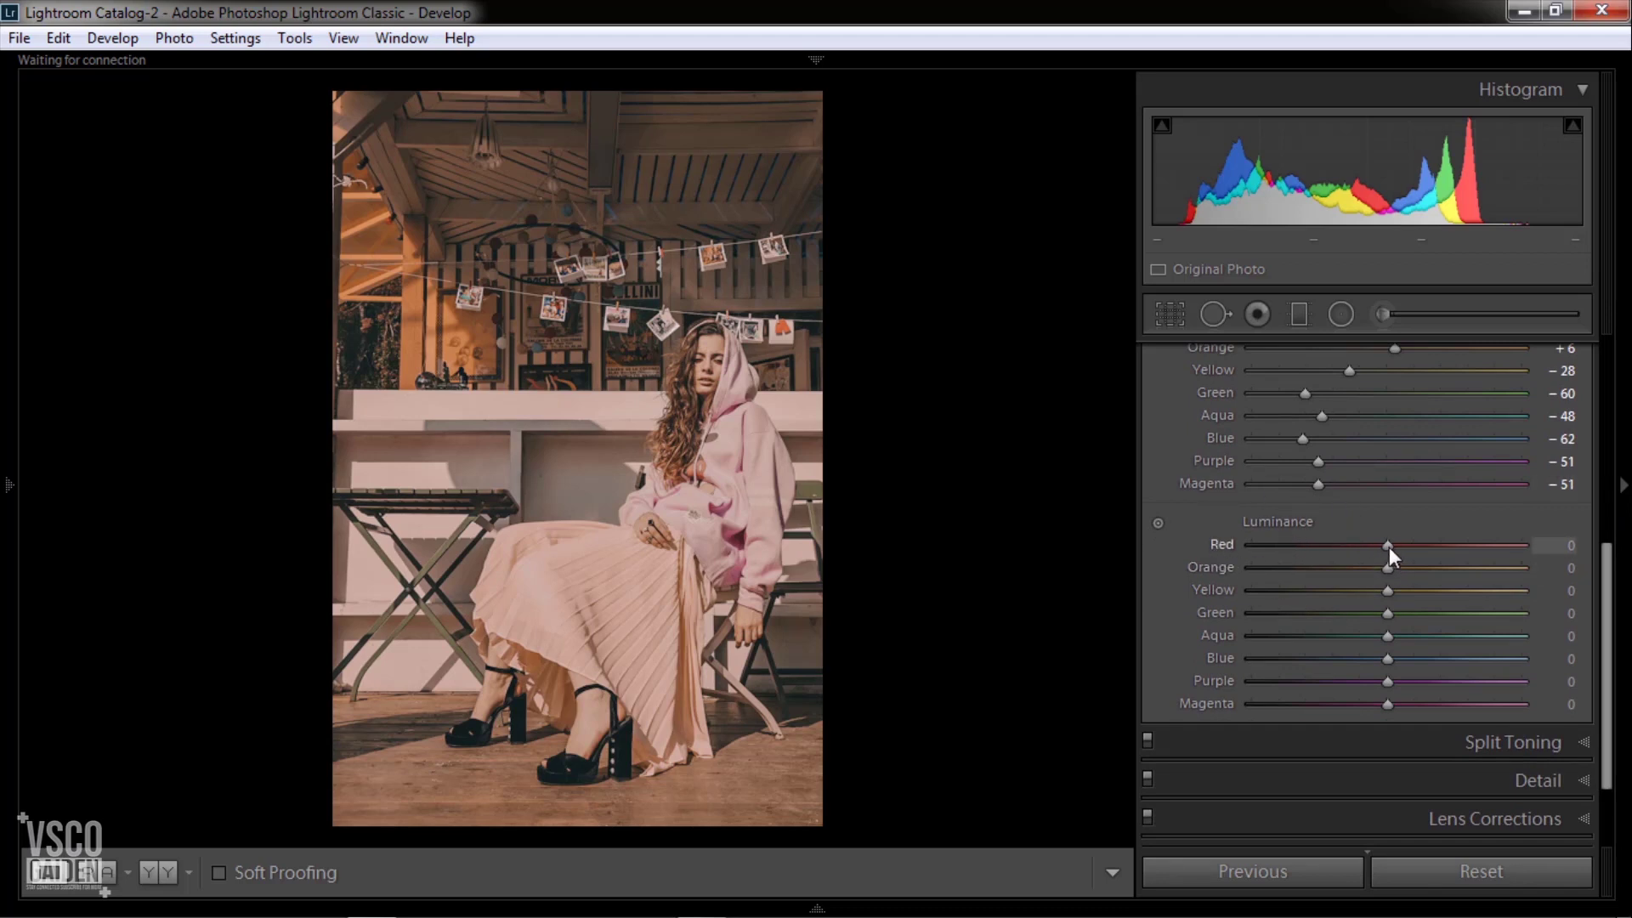
pyautogui.moveTo(1389, 548)
pyautogui.mouseDown()
pyautogui.moveTo(1417, 544)
pyautogui.moveTo(1339, 553)
pyautogui.mouseUp()
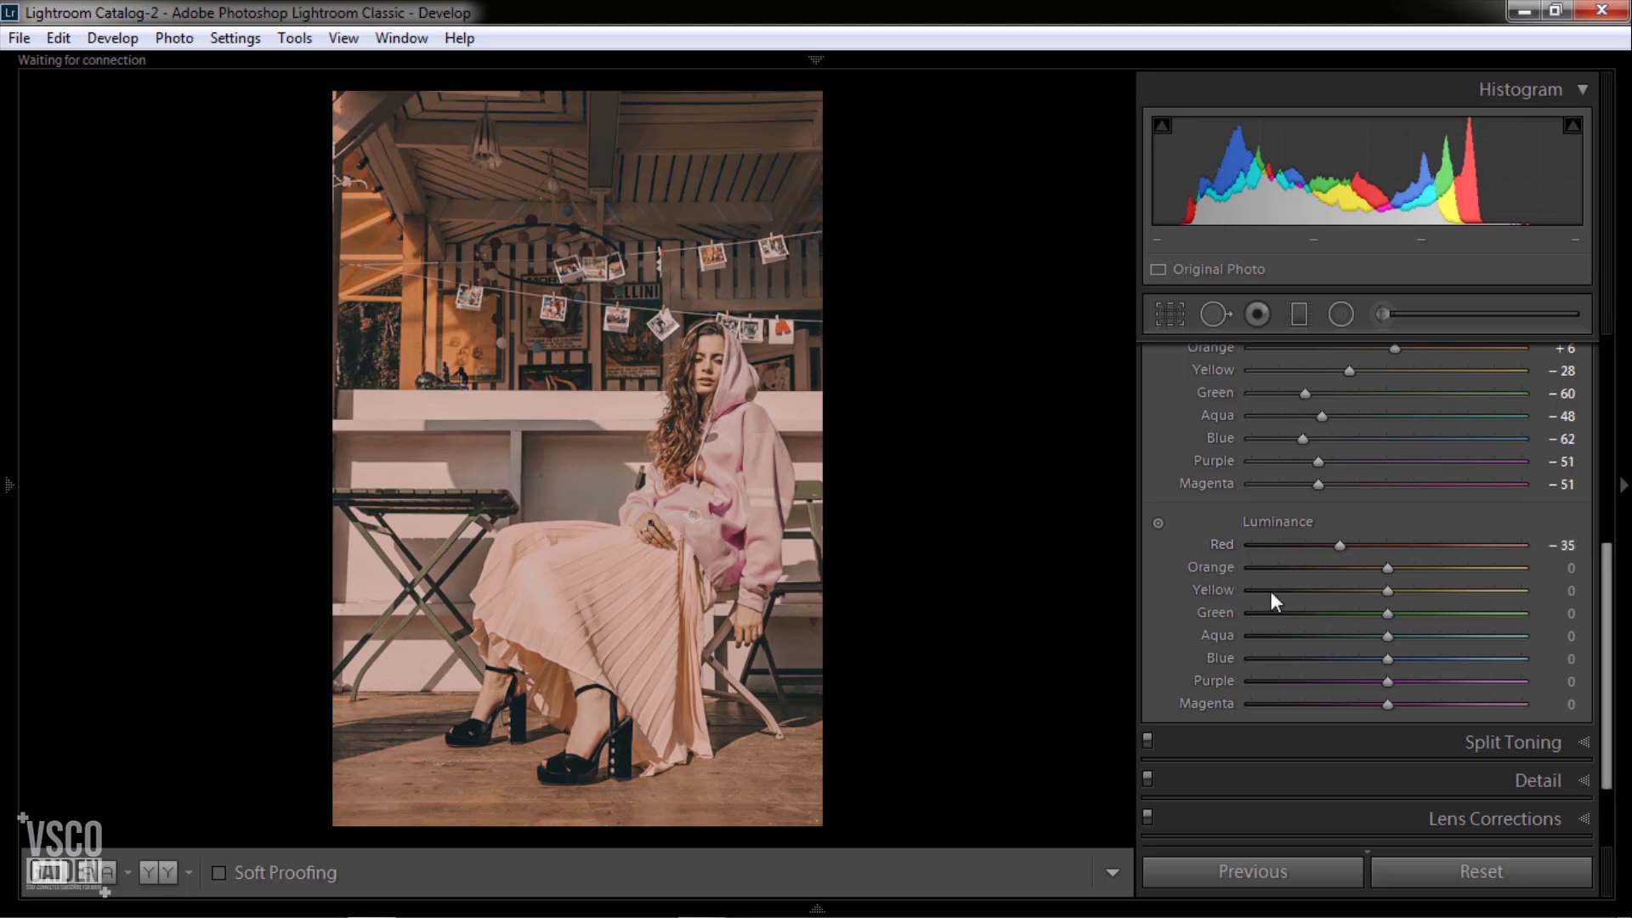
pyautogui.moveTo(1388, 570)
pyautogui.mouseDown()
pyautogui.moveTo(1375, 581)
pyautogui.moveTo(1392, 585)
pyautogui.mouseUp()
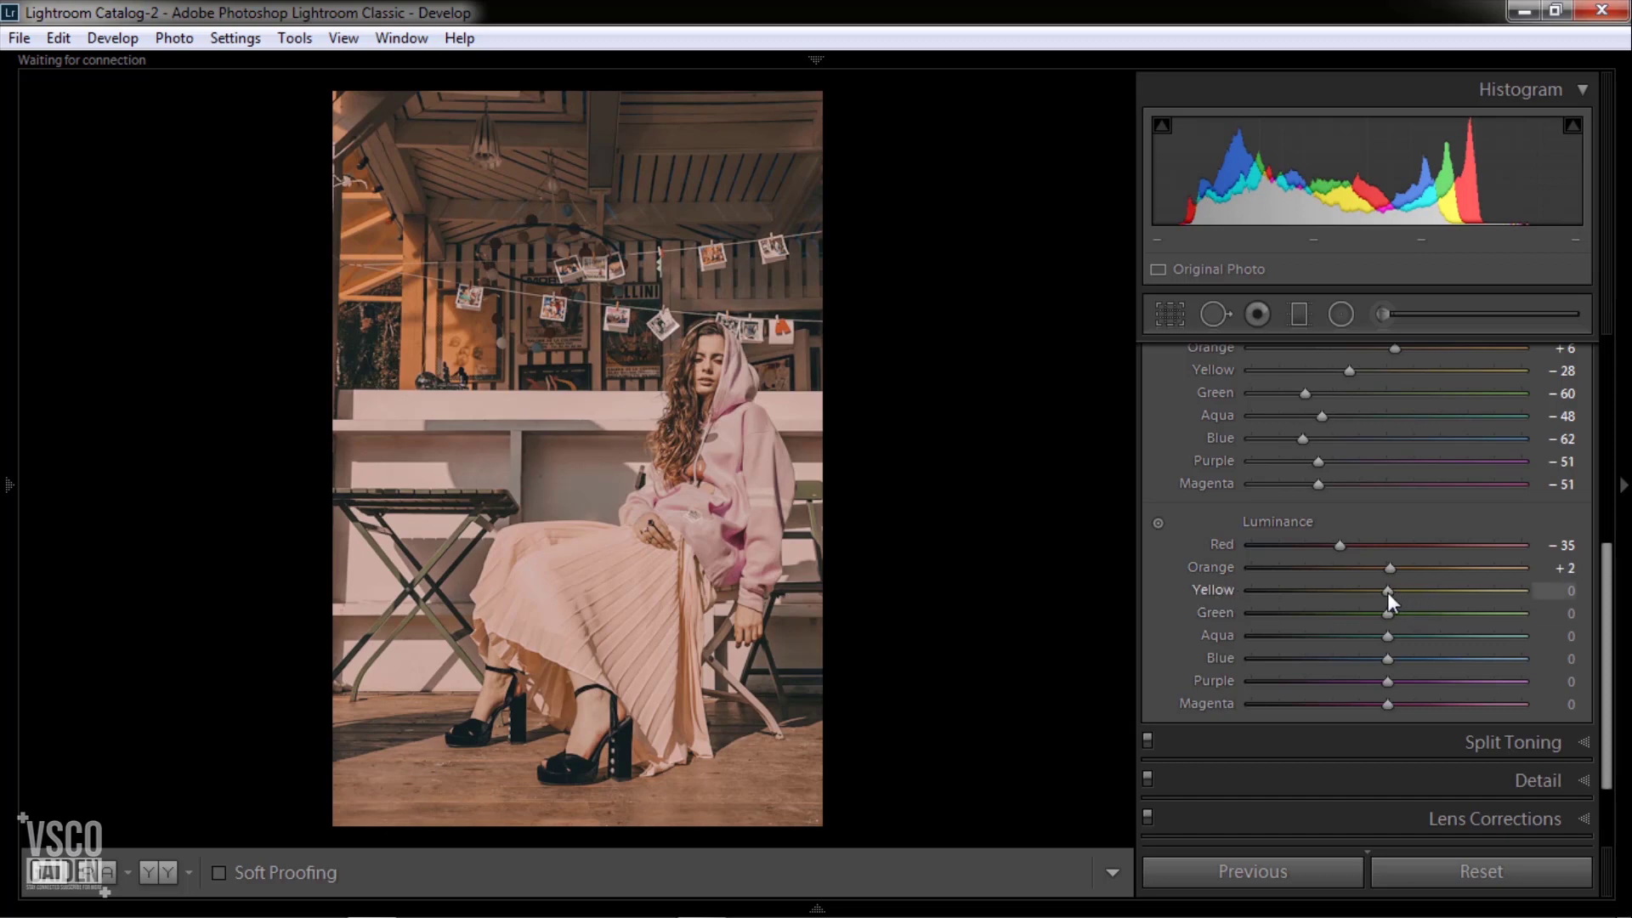
pyautogui.moveTo(1388, 591)
pyautogui.mouseDown()
pyautogui.moveTo(1366, 594)
pyautogui.moveTo(1384, 595)
pyautogui.mouseUp()
pyautogui.doubleClick(1385, 595)
pyautogui.moveTo(1384, 595); pyautogui.dragTo(1384, 594)
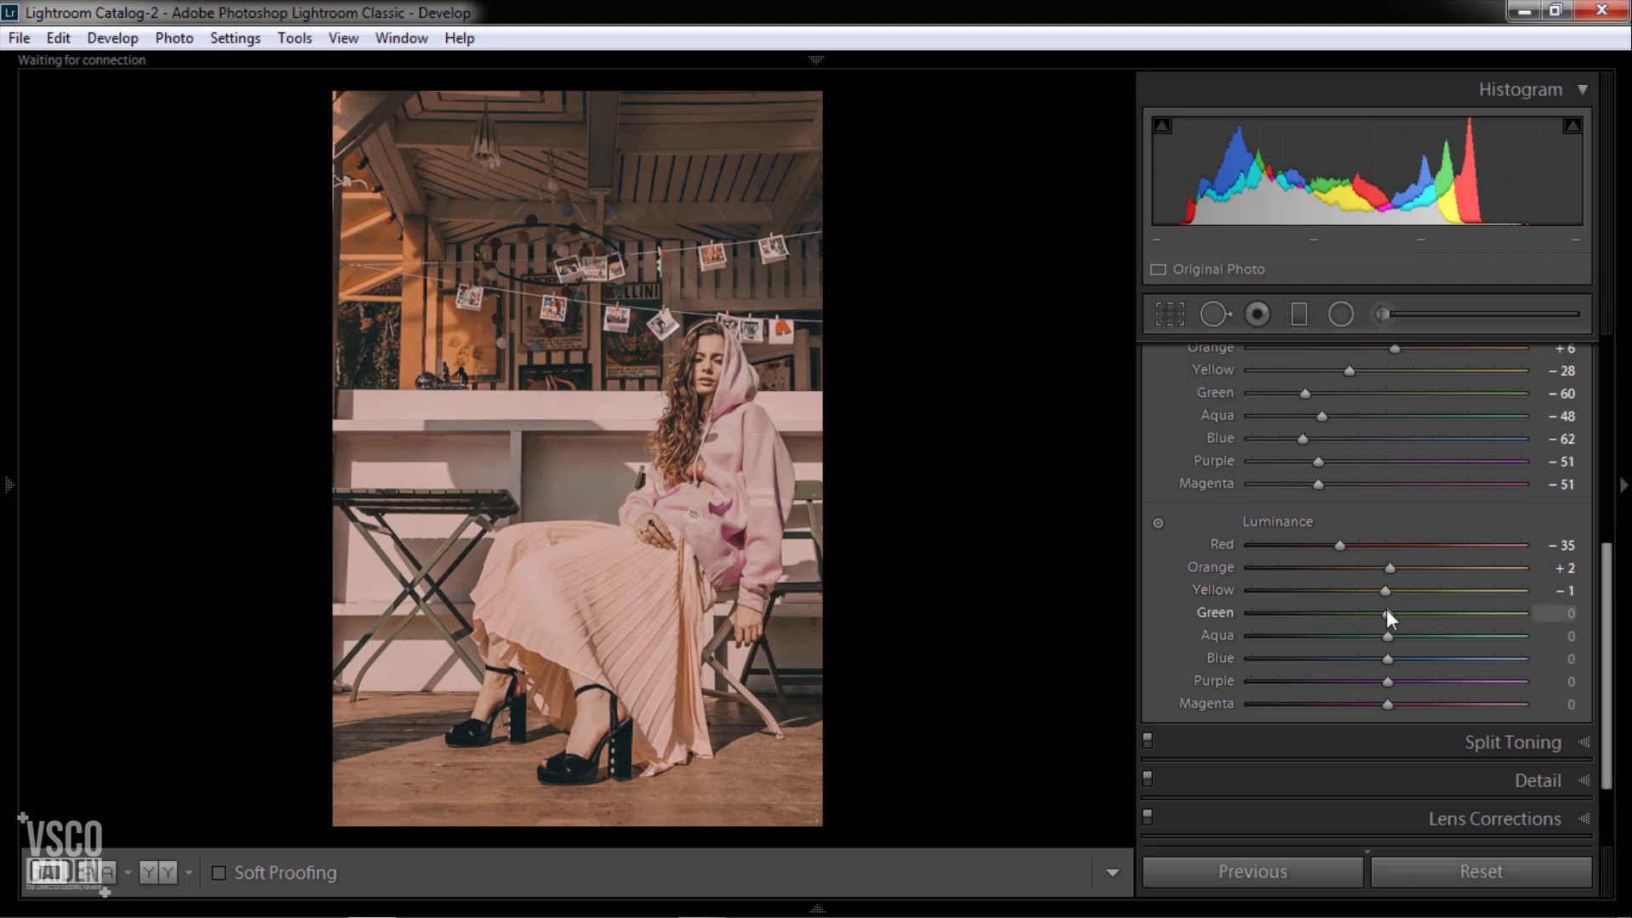
pyautogui.moveTo(1390, 614)
pyautogui.mouseDown()
pyautogui.moveTo(1404, 615)
pyautogui.moveTo(1391, 617)
pyautogui.mouseUp()
pyautogui.moveTo(1402, 619); pyautogui.dragTo(1403, 621)
# Step: Darken HSL Luminance for Blue to −31, Purple −35 and Magenta −35
pyautogui.moveTo(1299, 659); pyautogui.dragTo(1338, 658)
pyautogui.click(1338, 658)
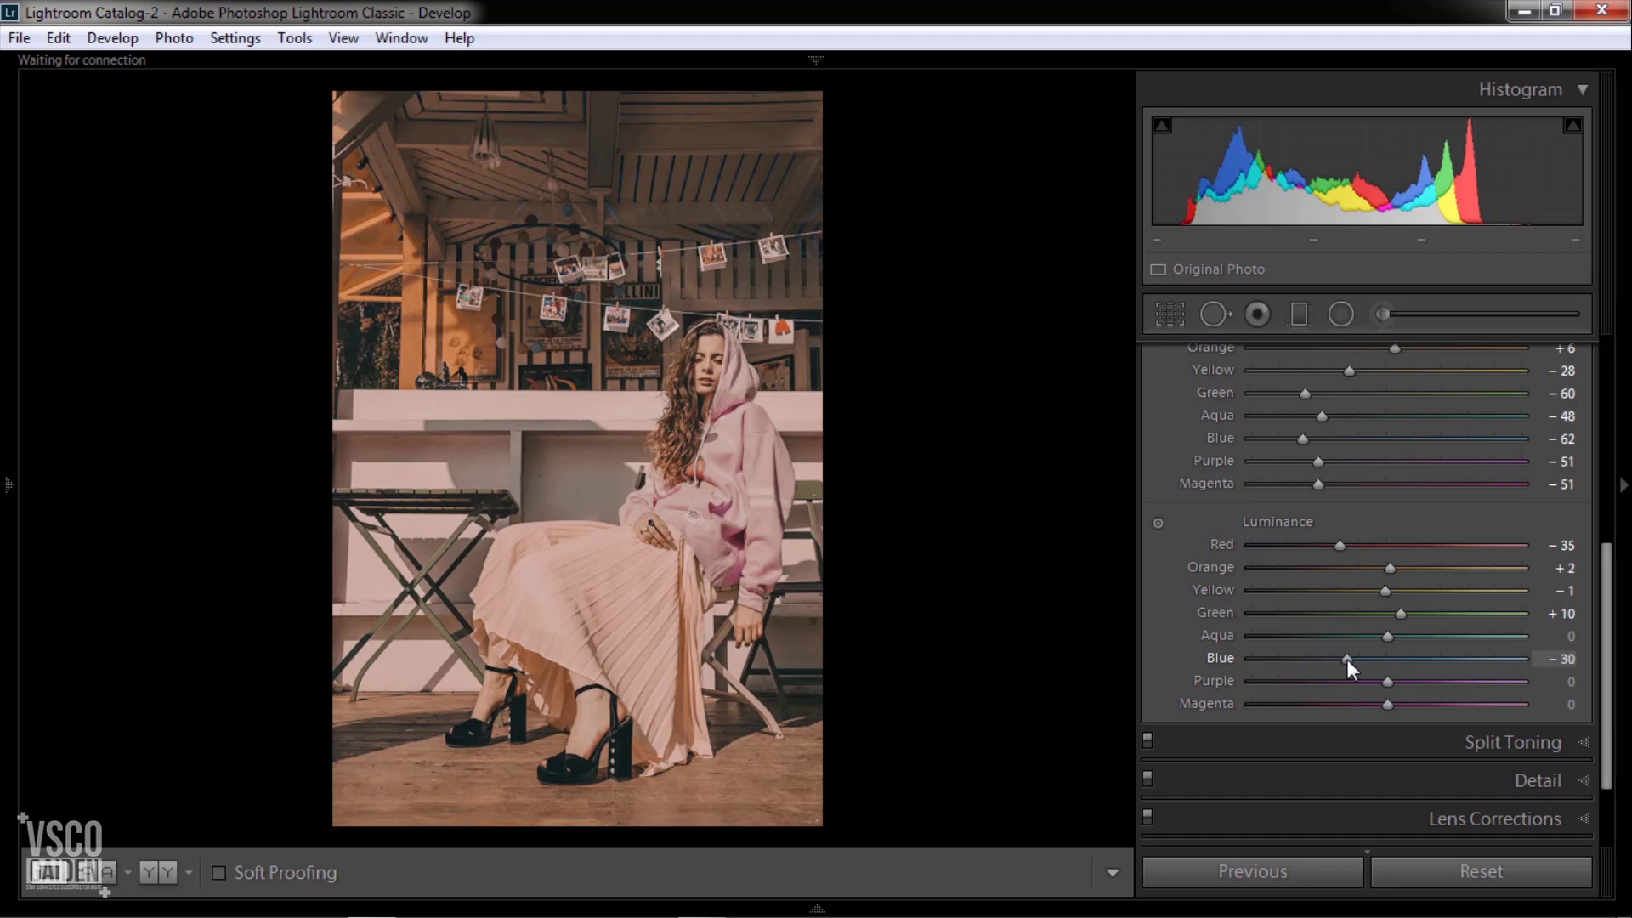
pyautogui.moveTo(1347, 660); pyautogui.dragTo(1345, 660)
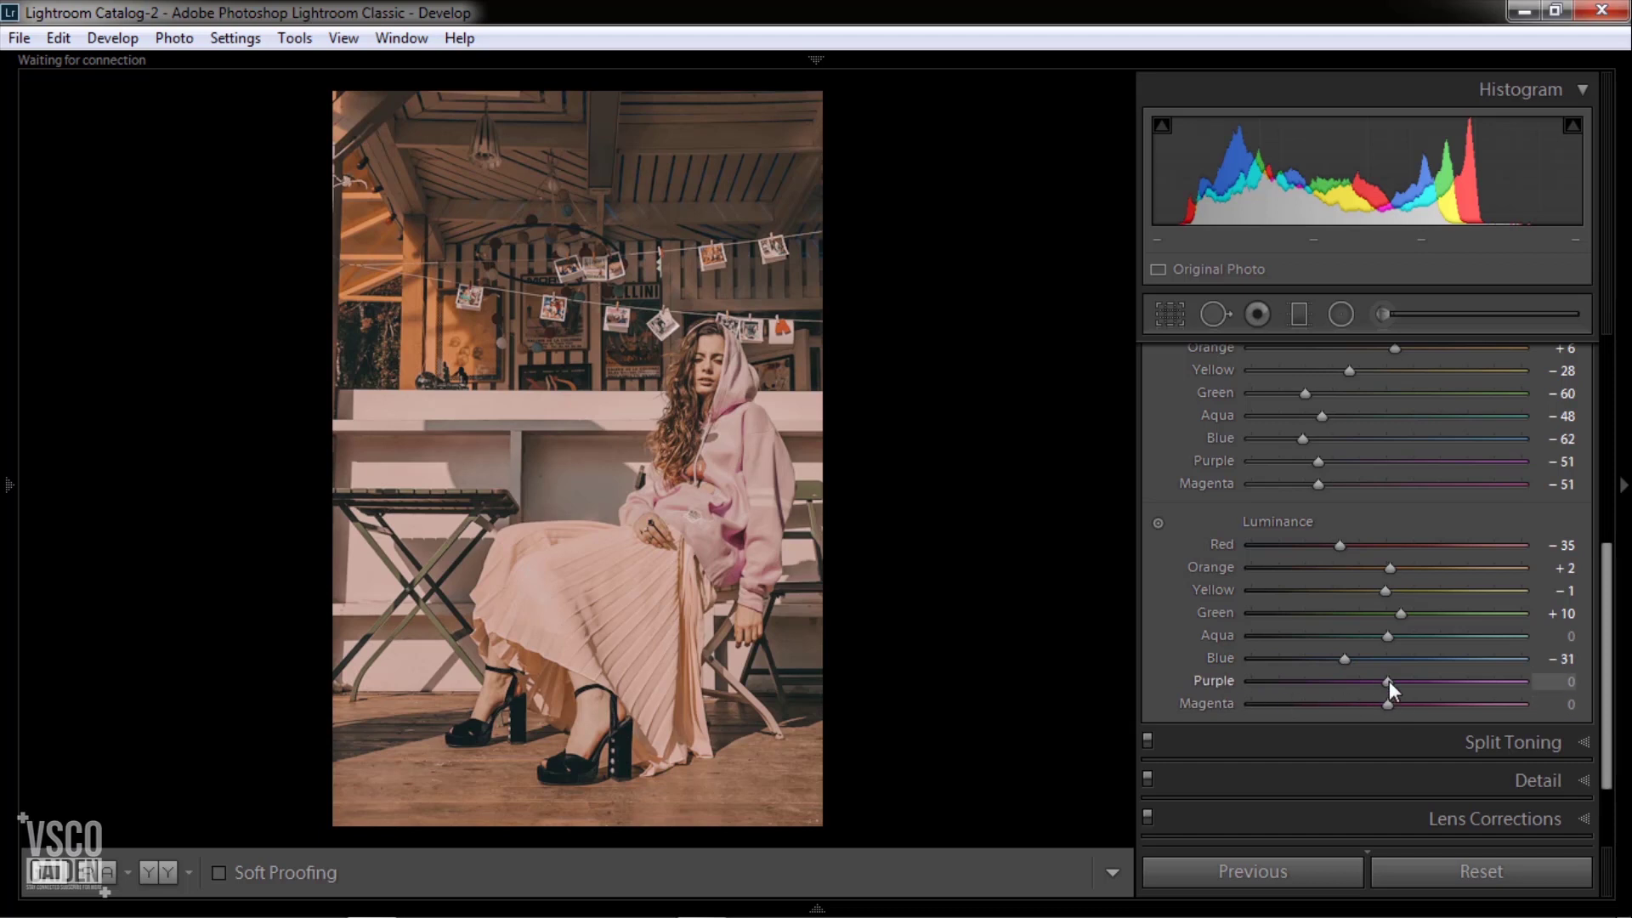
pyautogui.moveTo(1389, 681); pyautogui.dragTo(1339, 681)
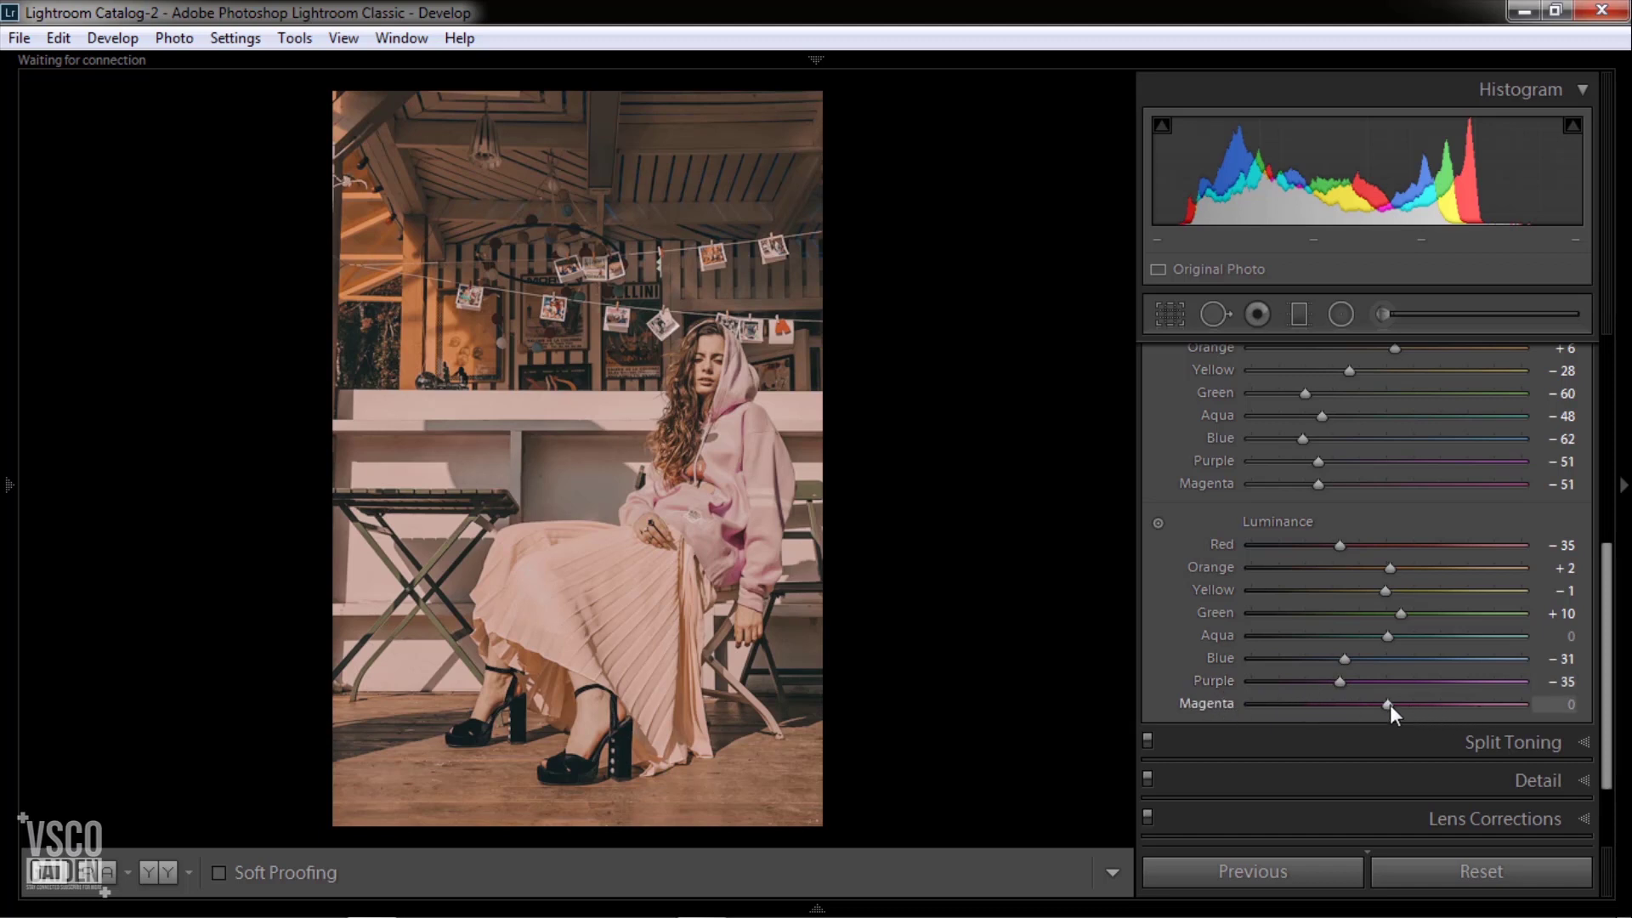
pyautogui.moveTo(1390, 706); pyautogui.dragTo(1343, 706)
# Step: In the Detail panel, set Sharpening Amount to 20 and Luminance noise reduction to 25
pyautogui.click(1585, 743)
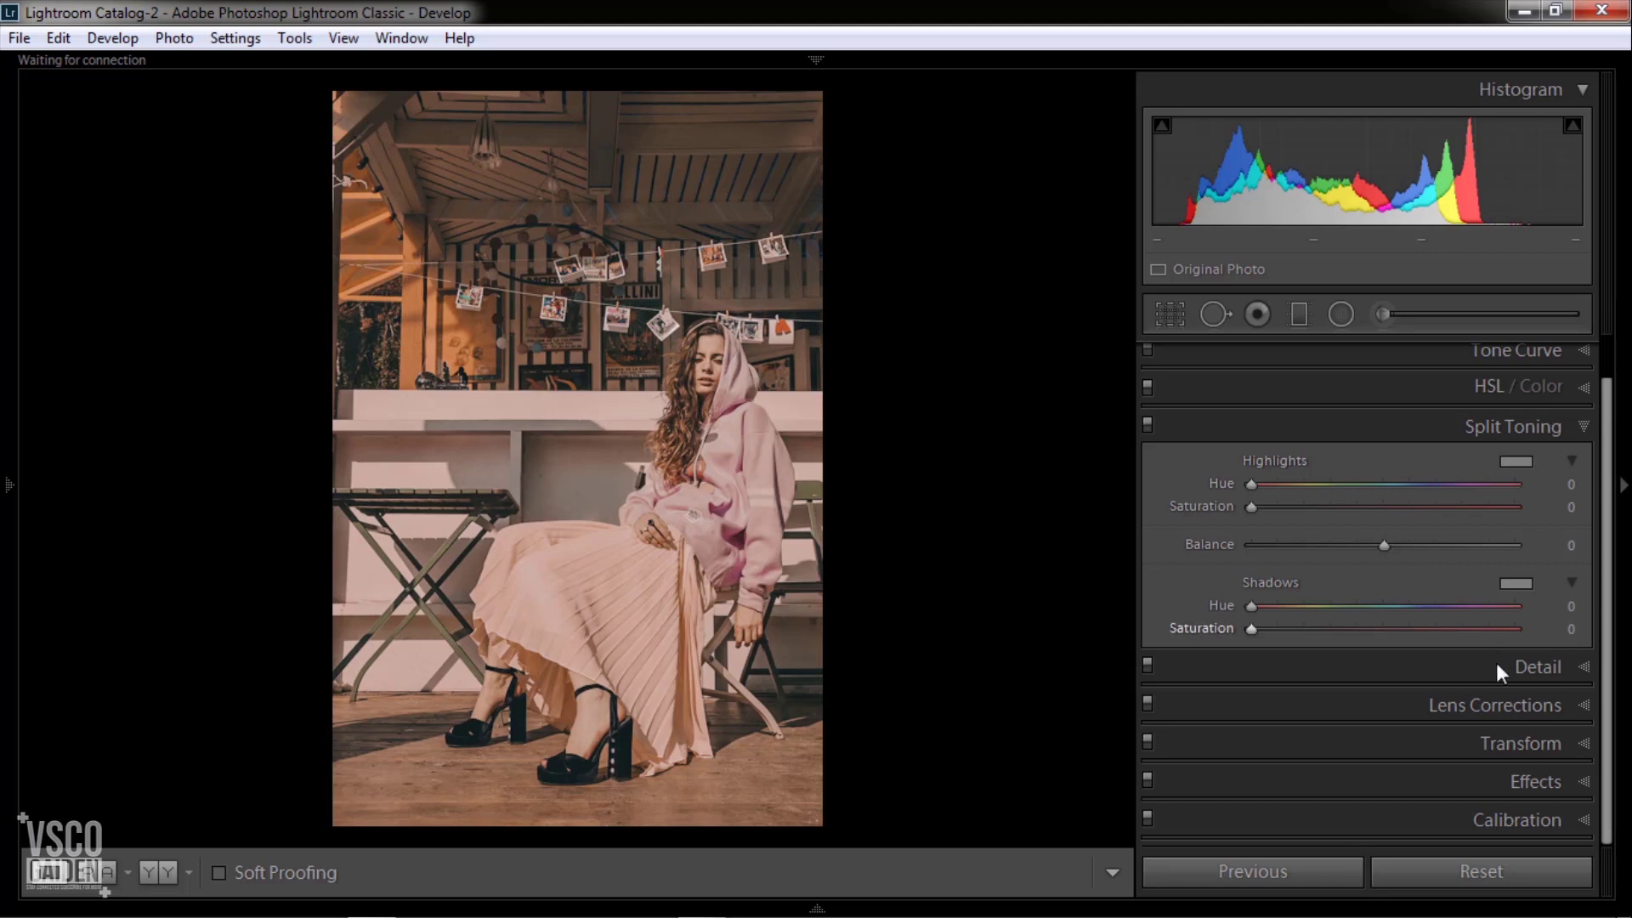
pyautogui.click(1586, 665)
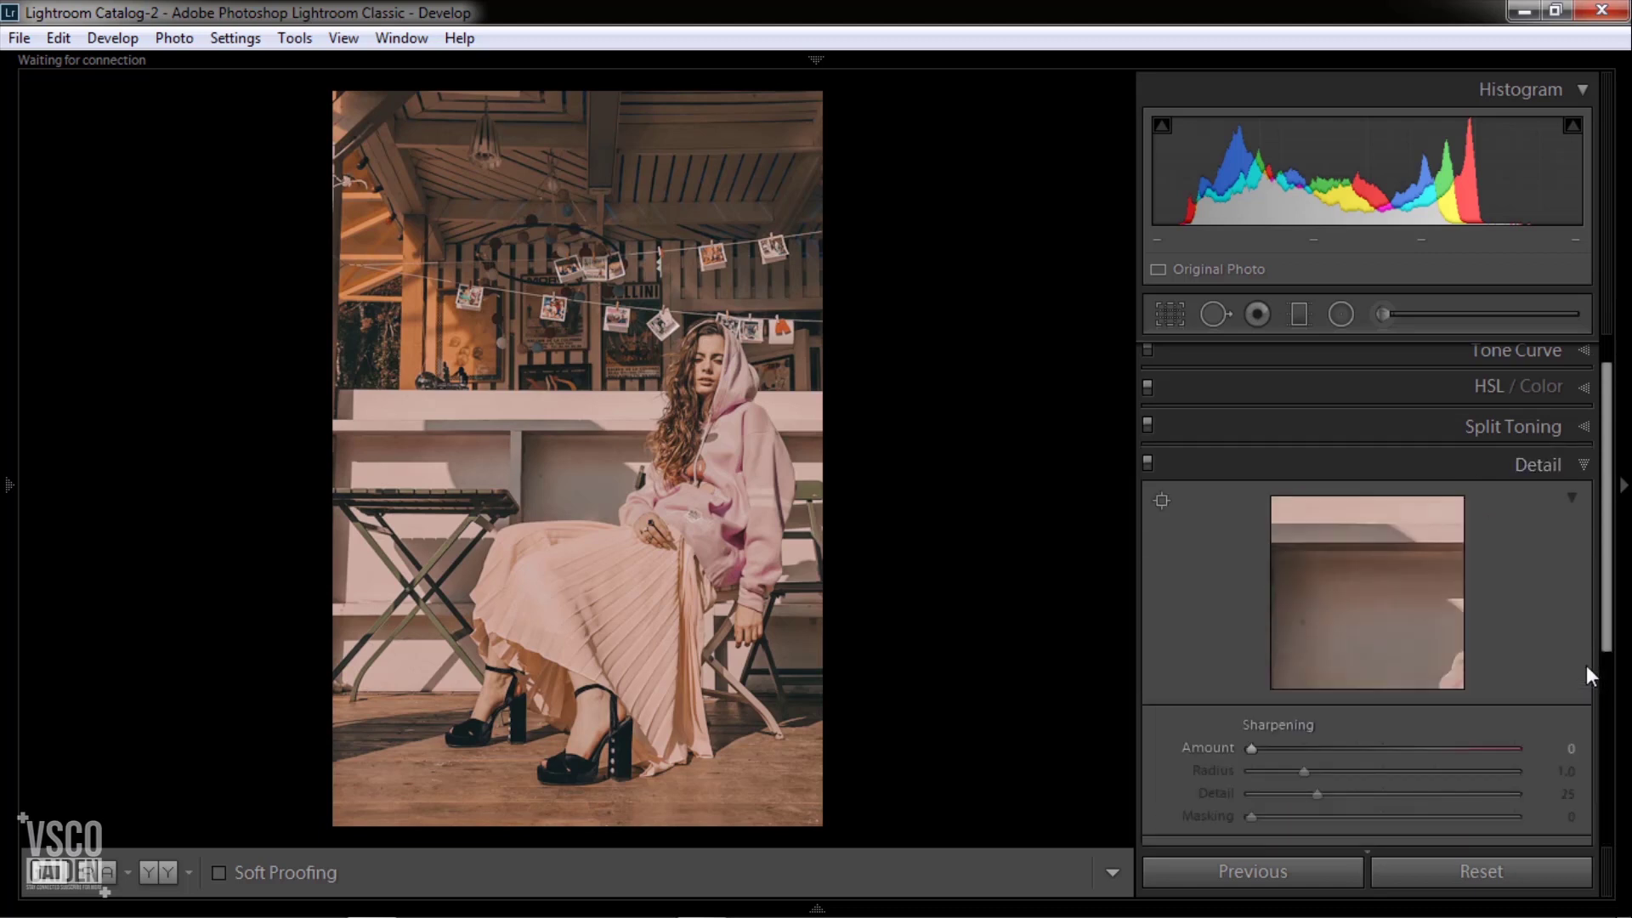
pyautogui.scroll(-1, 1609, 499)
pyautogui.scroll(-1, 1610, 500)
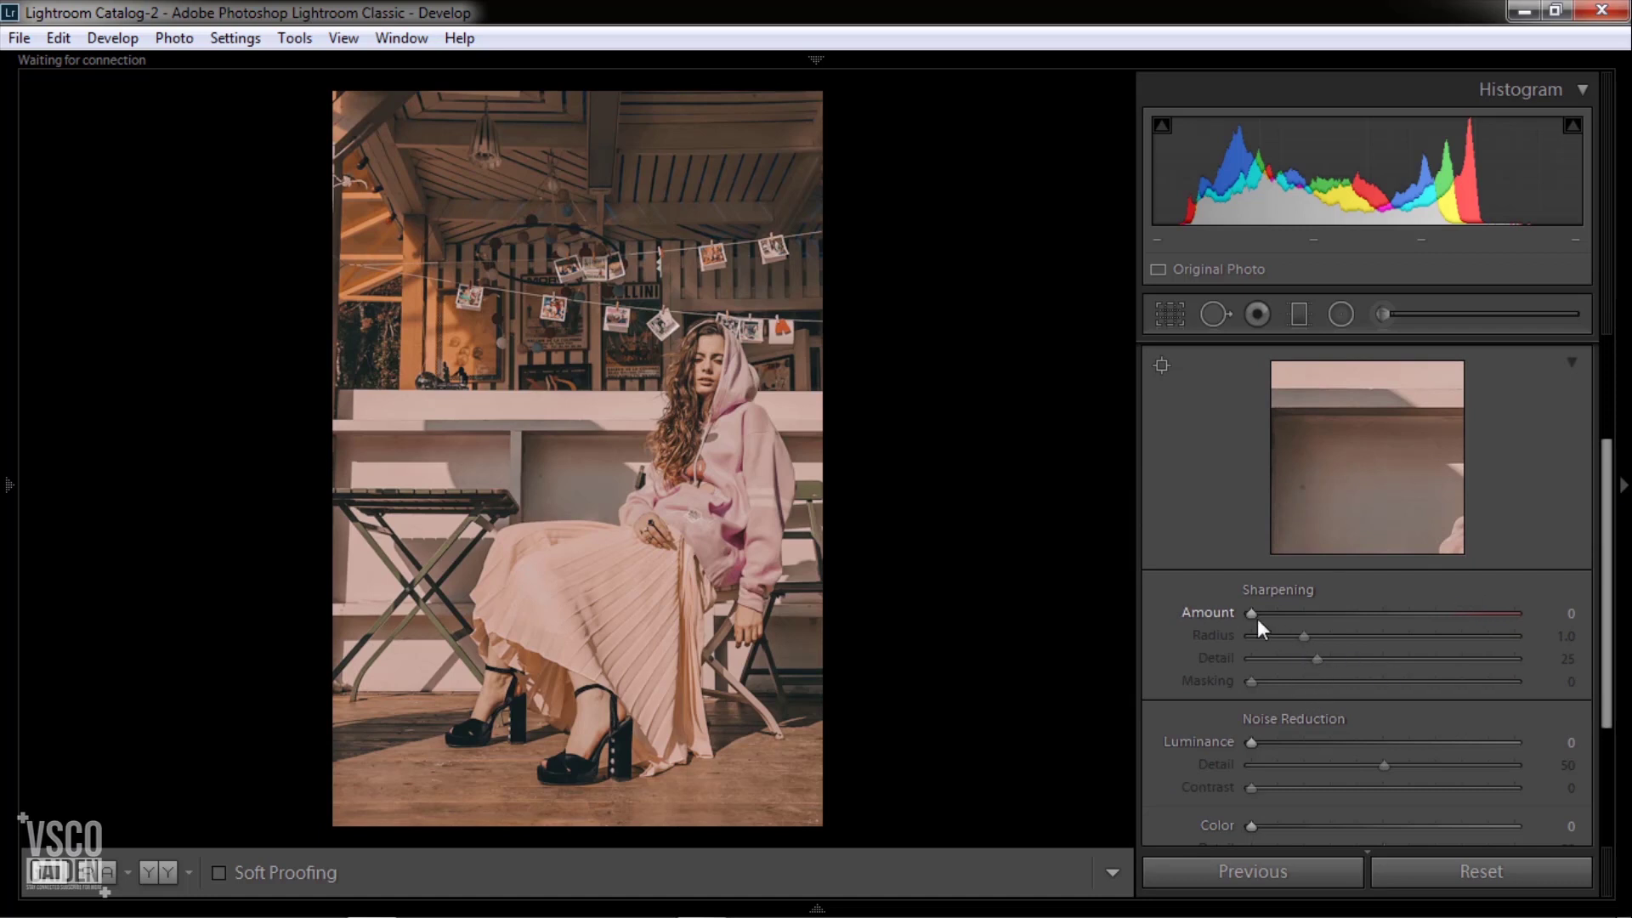
pyautogui.moveTo(1254, 614); pyautogui.dragTo(1289, 615)
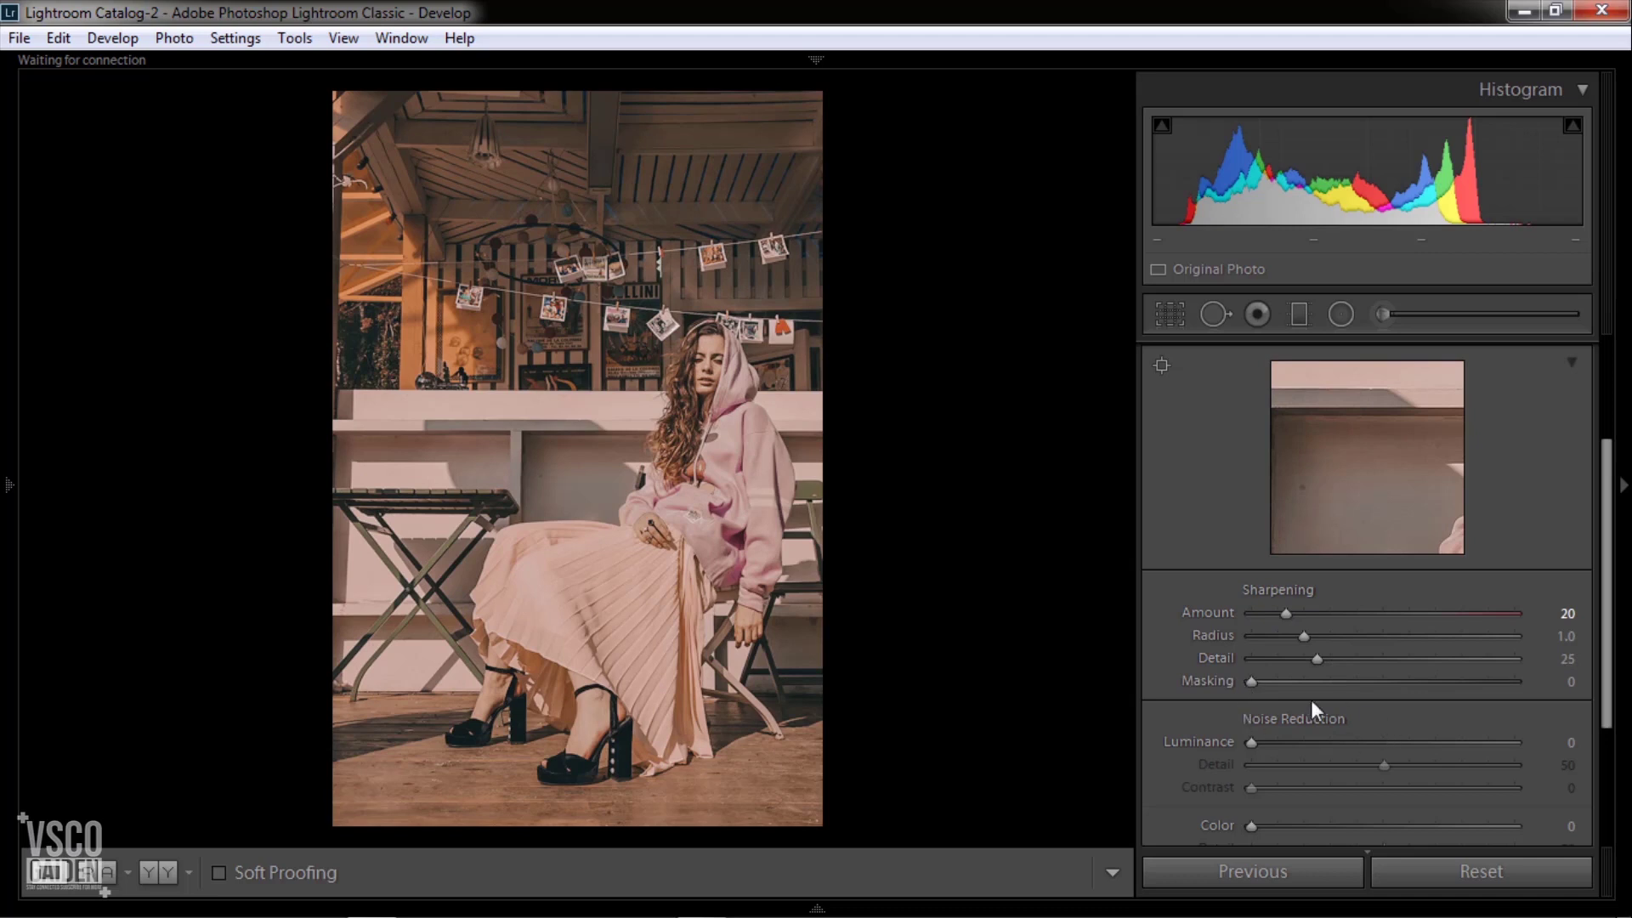
pyautogui.moveTo(1252, 743); pyautogui.dragTo(1306, 751)
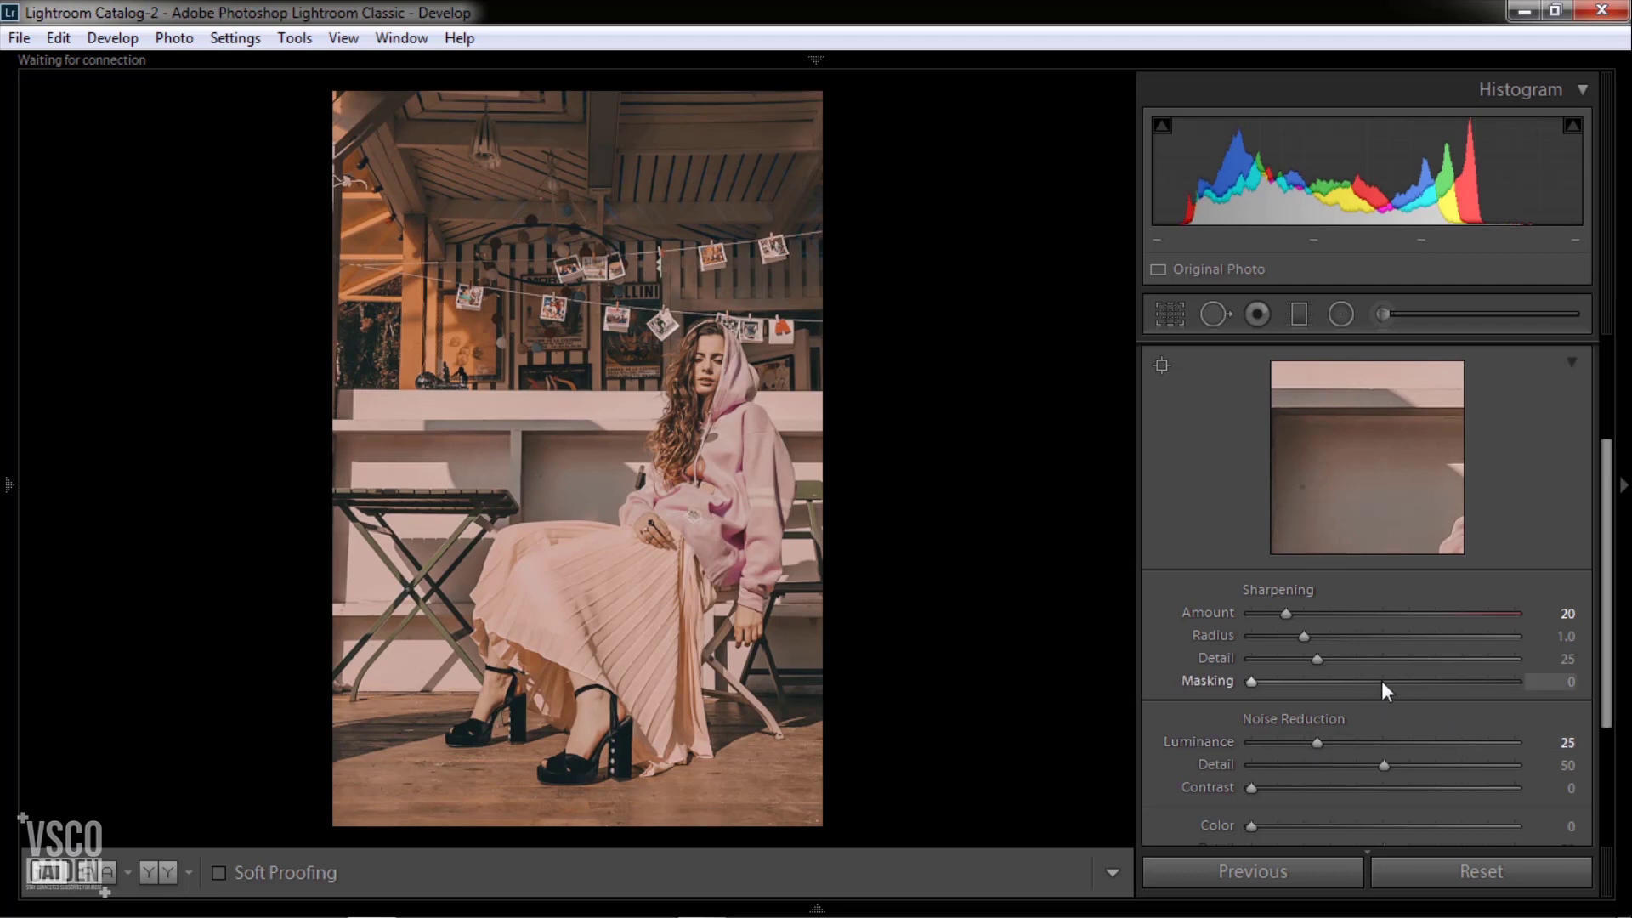
pyautogui.moveTo(1606, 587); pyautogui.dragTo(1595, 706)
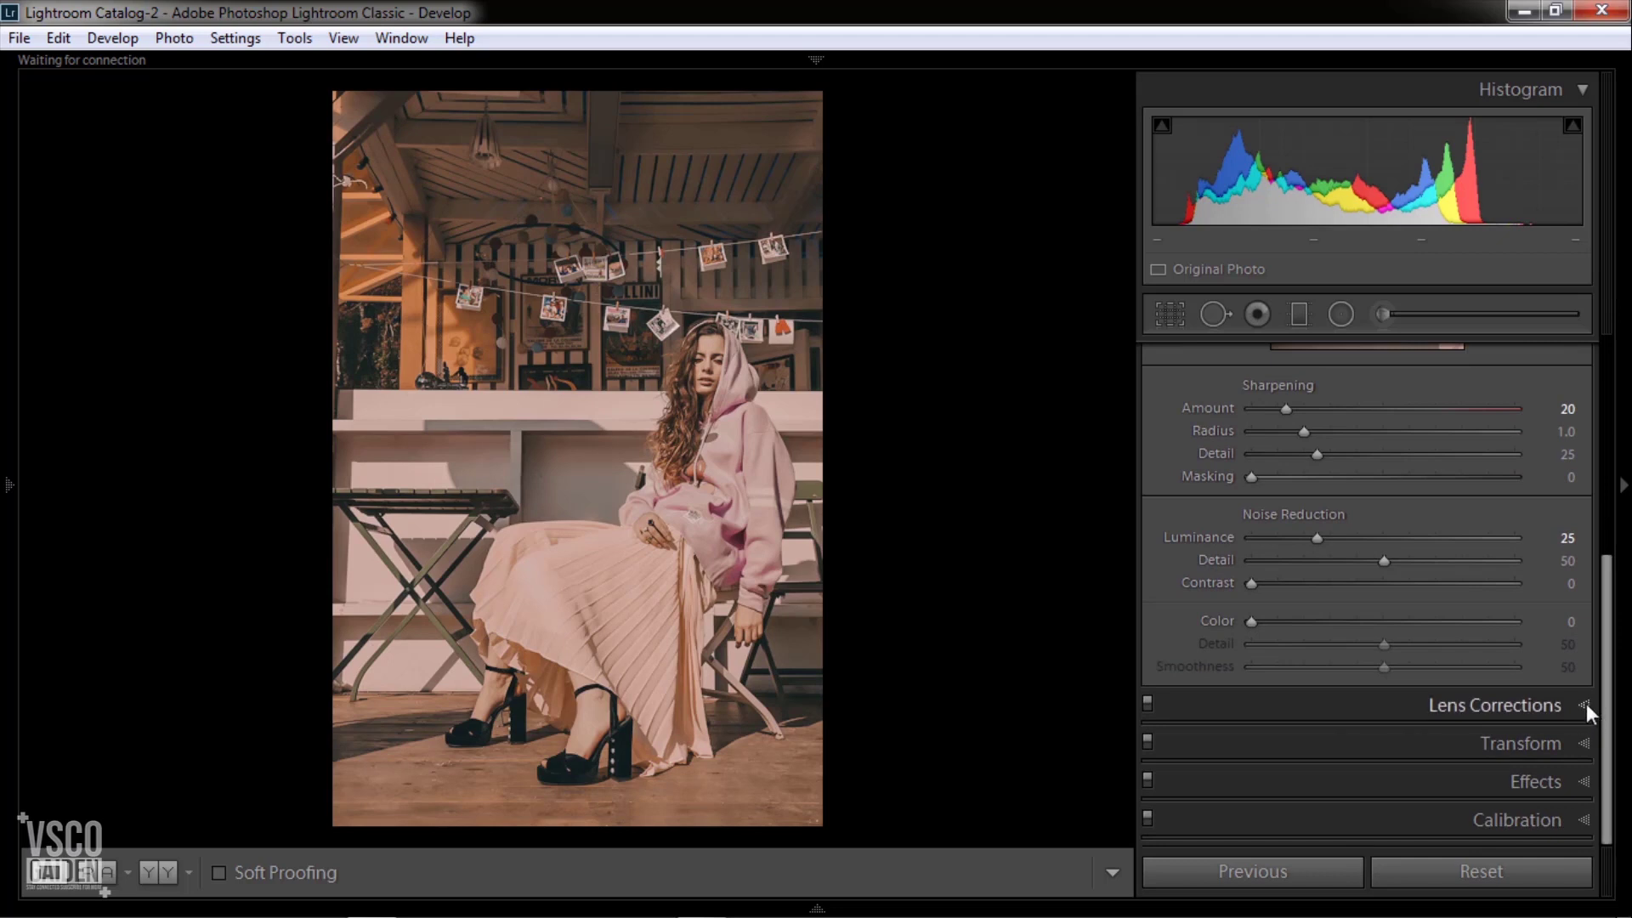
# Step: Add a light film grain at amount 10, then reveal the Calibration panel sliders
pyautogui.click(1586, 704)
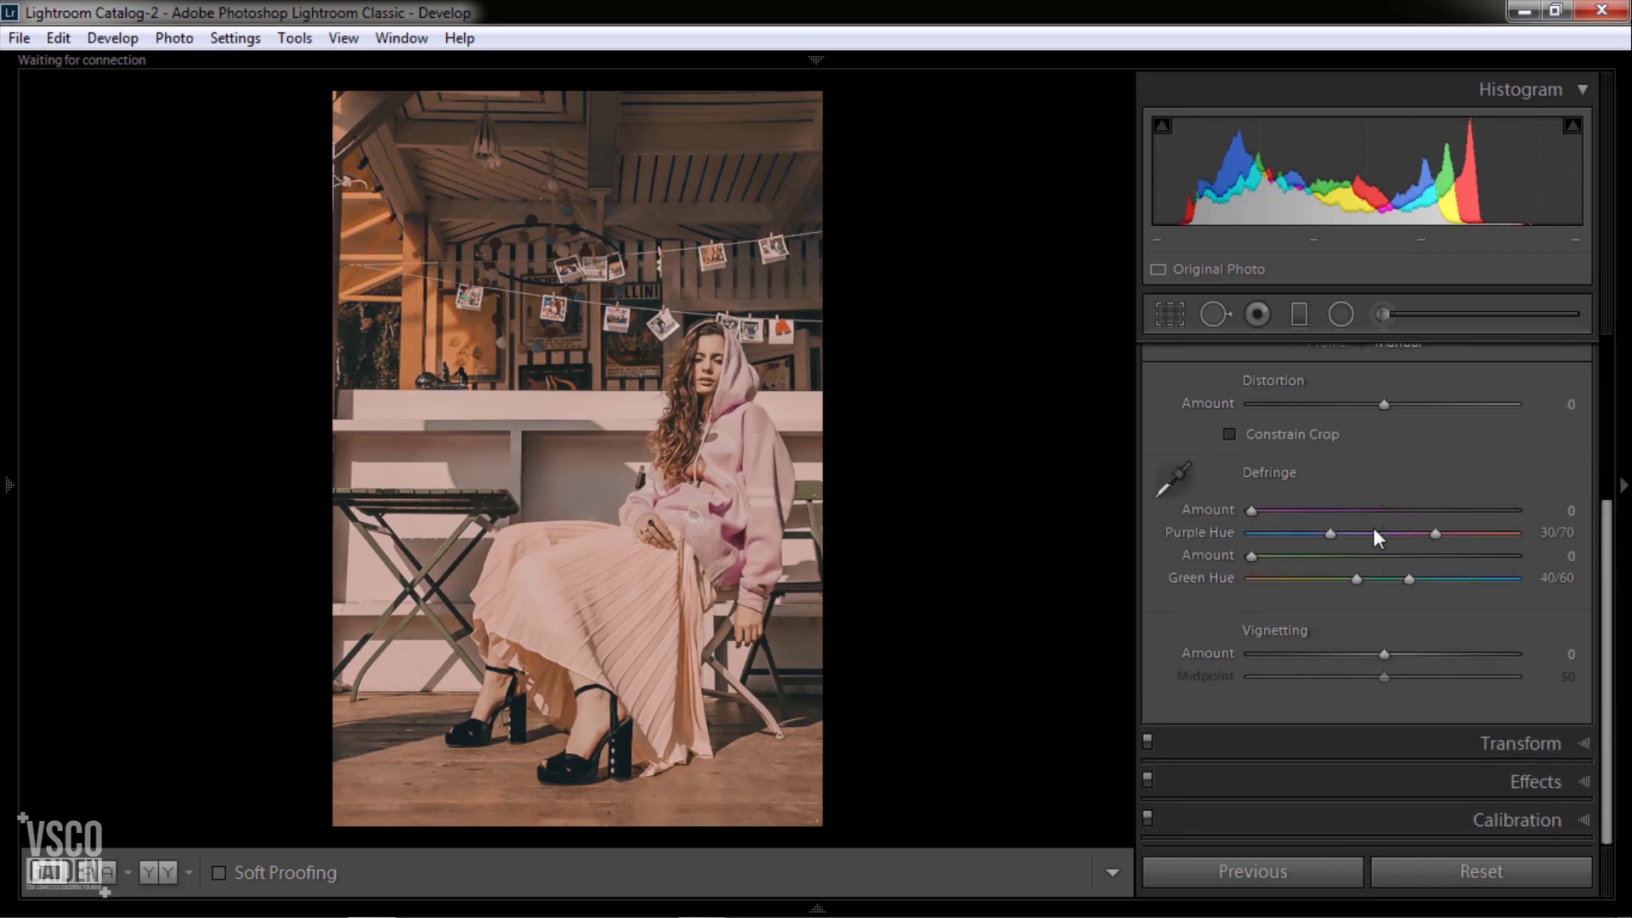
pyautogui.click(1573, 746)
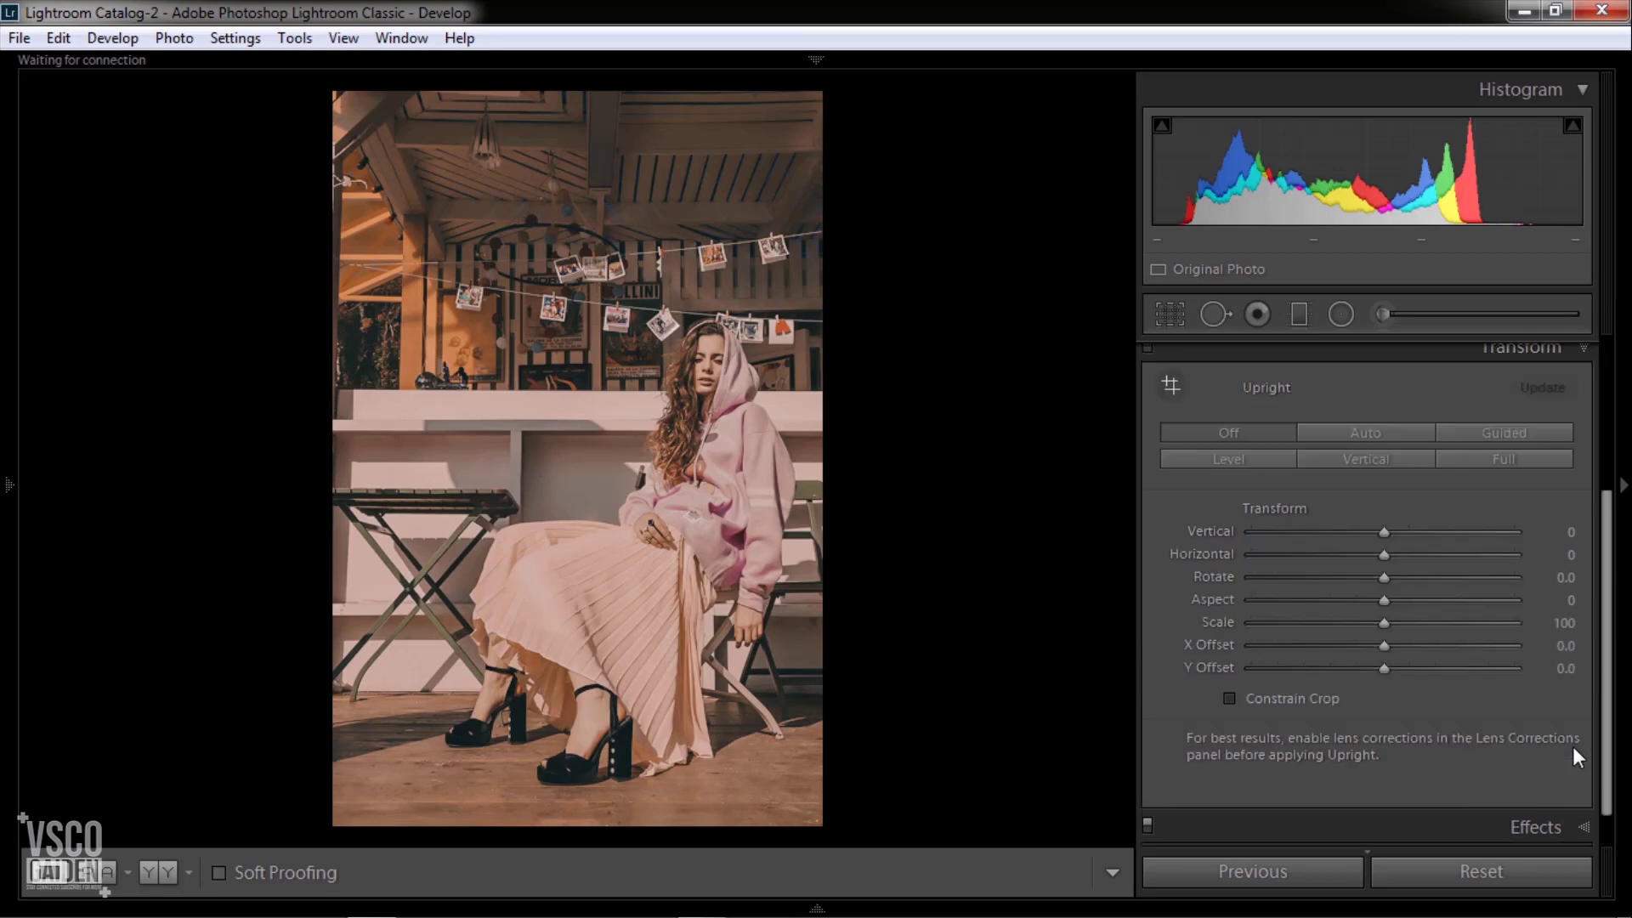
pyautogui.click(1586, 823)
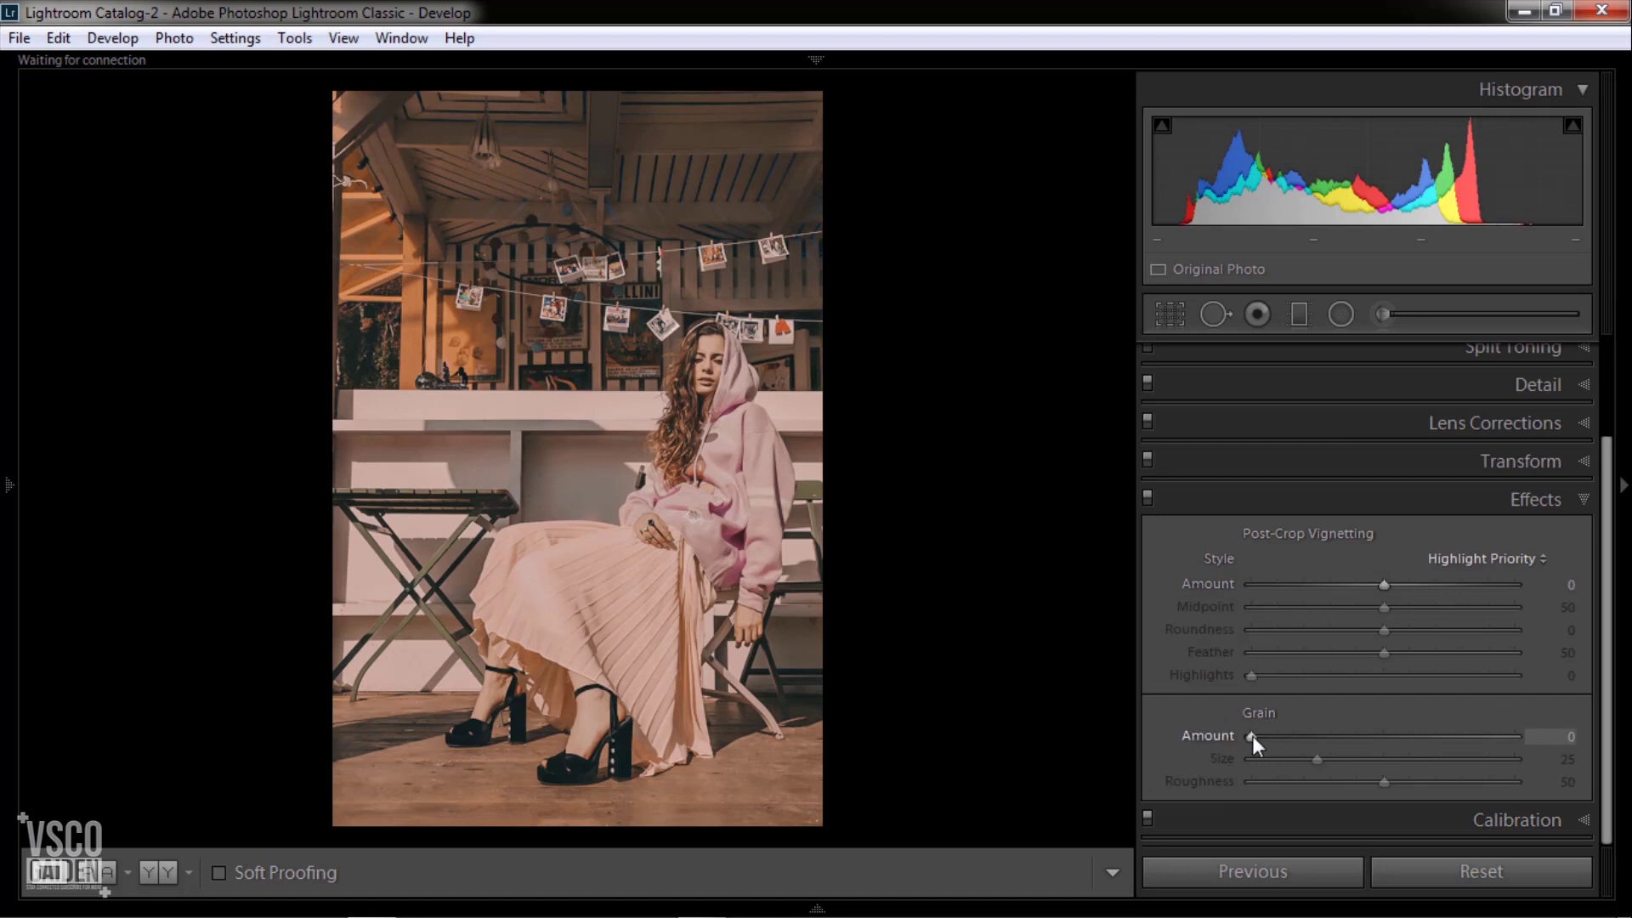
pyautogui.moveTo(1255, 737); pyautogui.dragTo(1279, 737)
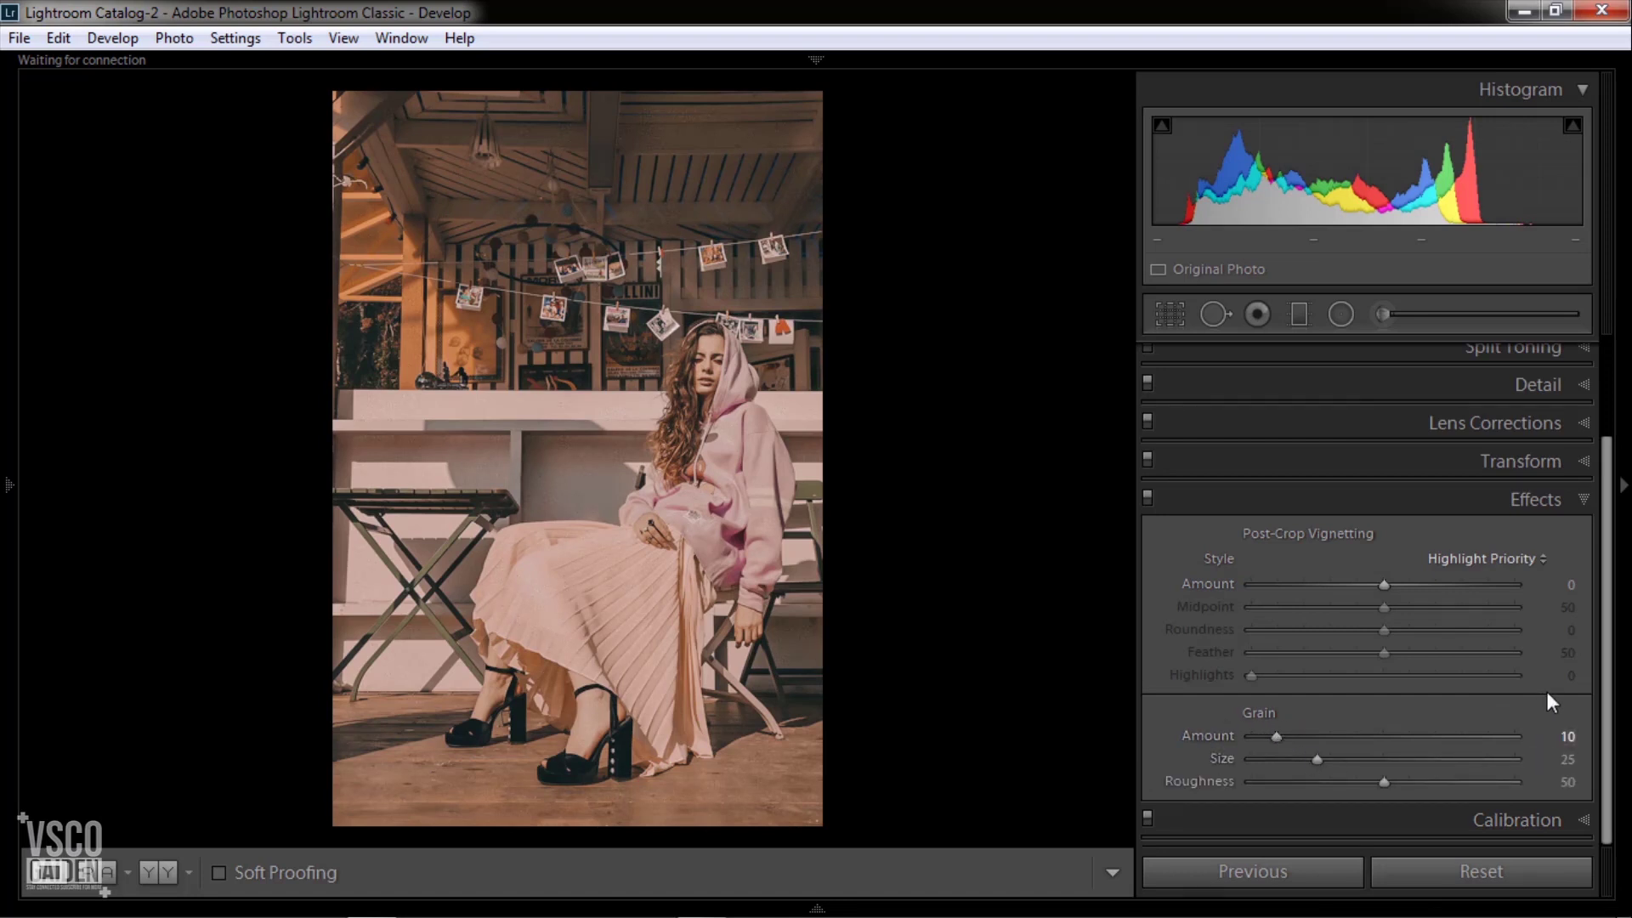
pyautogui.click(1567, 820)
pyautogui.moveTo(1607, 568); pyautogui.dragTo(1607, 656)
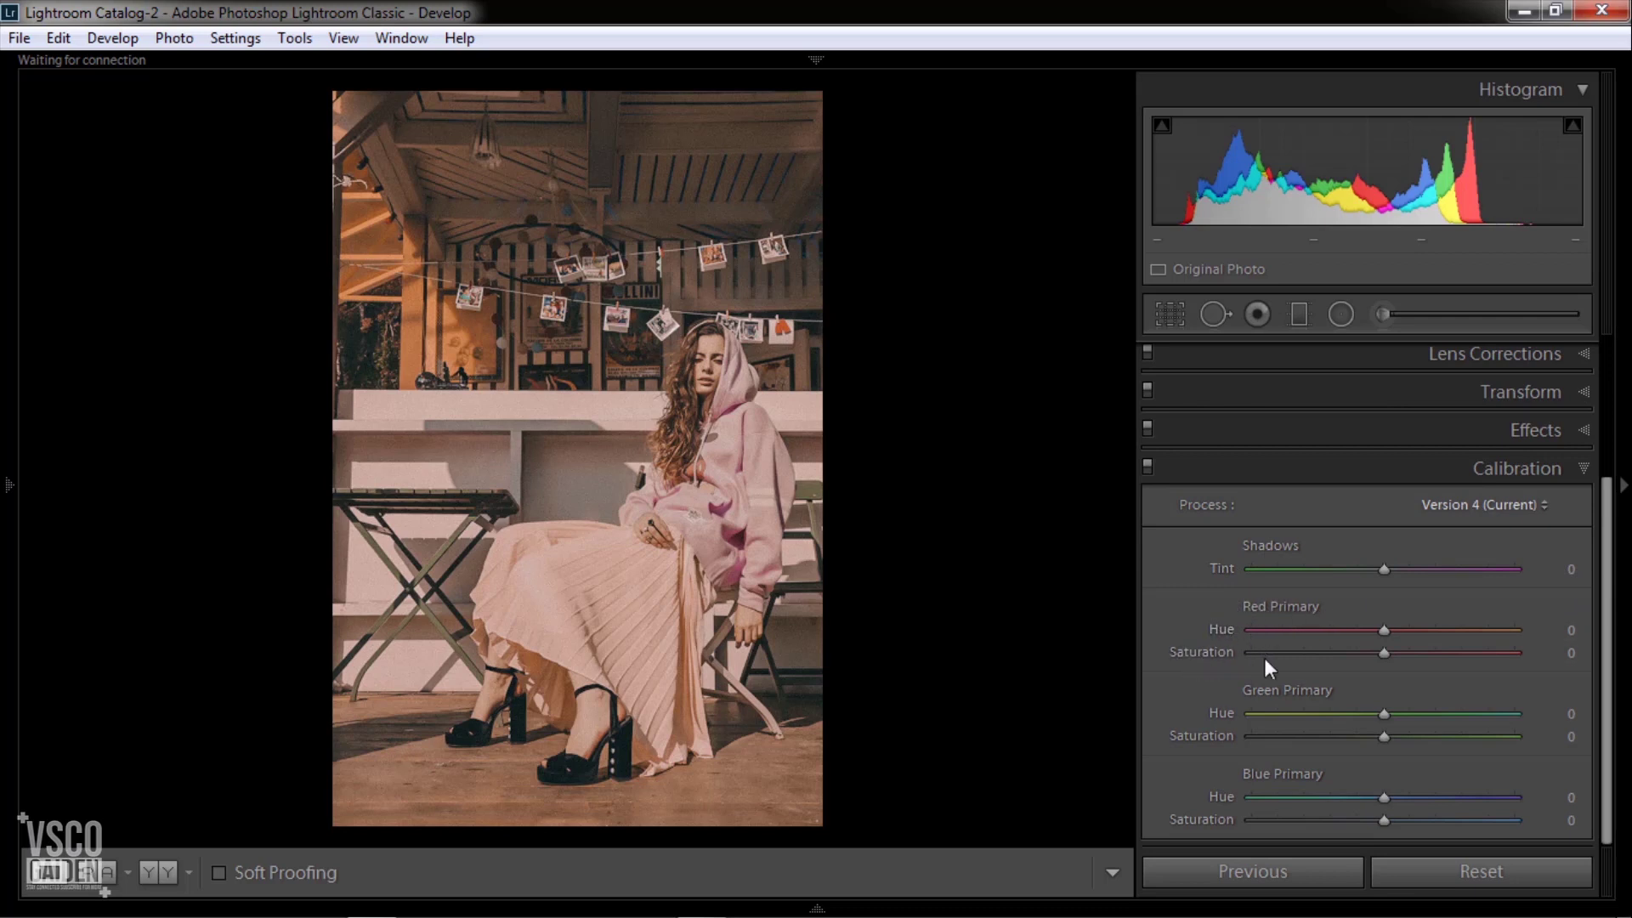
# Step: Set Calibration primaries: red hue +25, green hue +40 and saturation −25, blue hue −15 and saturation −10
pyautogui.moveTo(1386, 630)
pyautogui.mouseDown()
pyautogui.moveTo(1334, 635)
pyautogui.moveTo(1417, 636)
pyautogui.mouseUp()
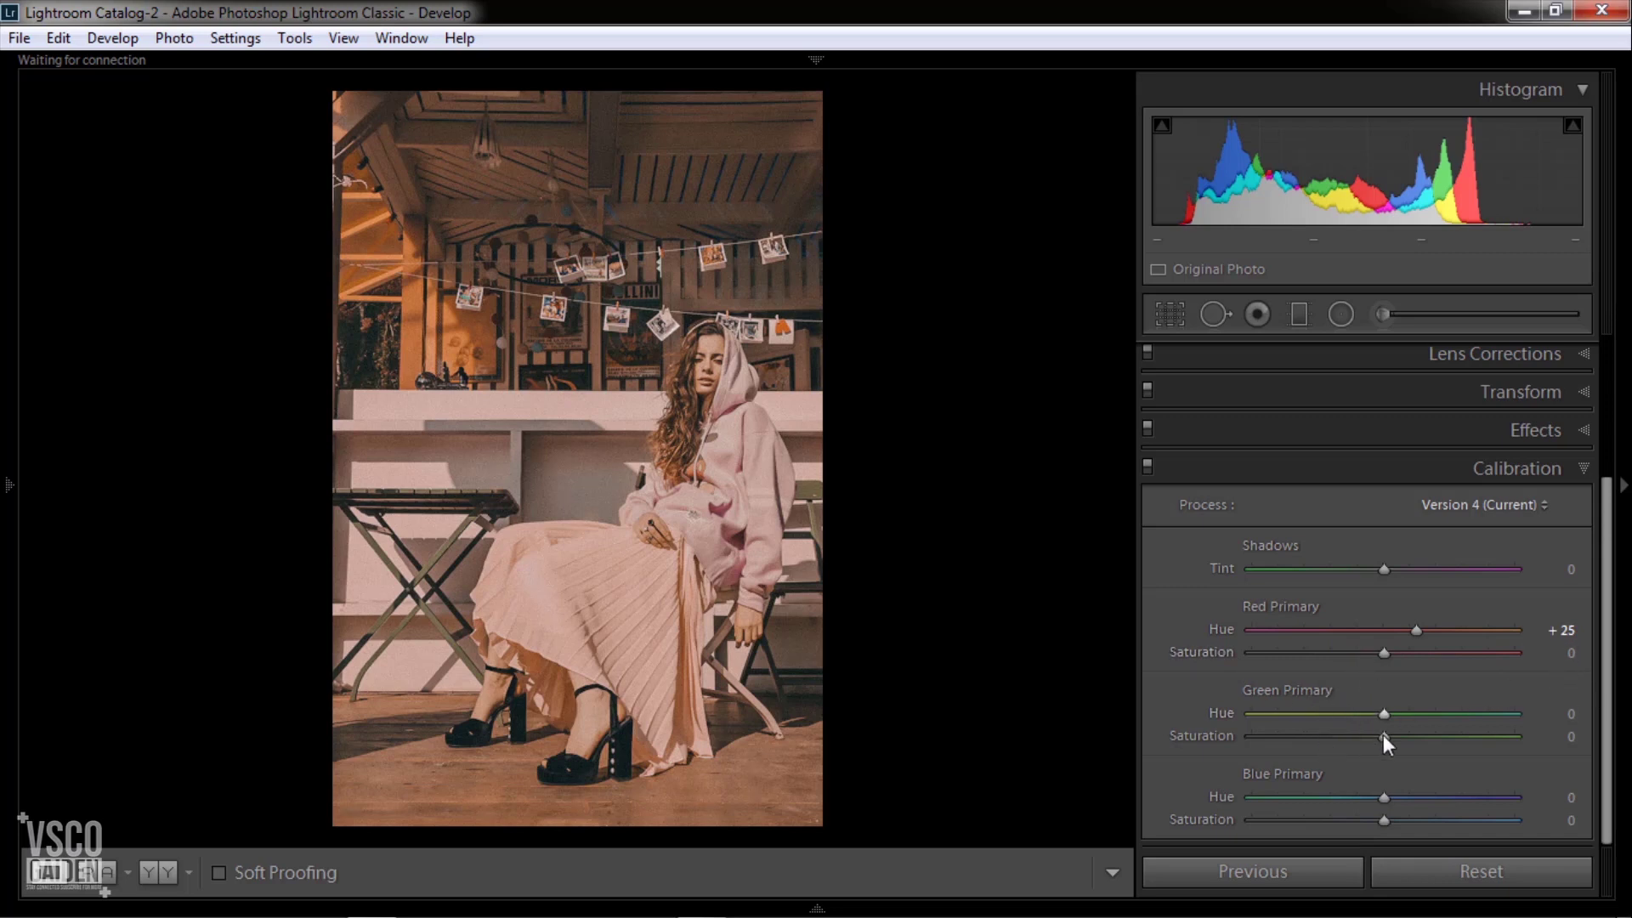
pyautogui.moveTo(1386, 715)
pyautogui.mouseDown()
pyautogui.moveTo(1348, 712)
pyautogui.moveTo(1437, 721)
pyautogui.mouseUp()
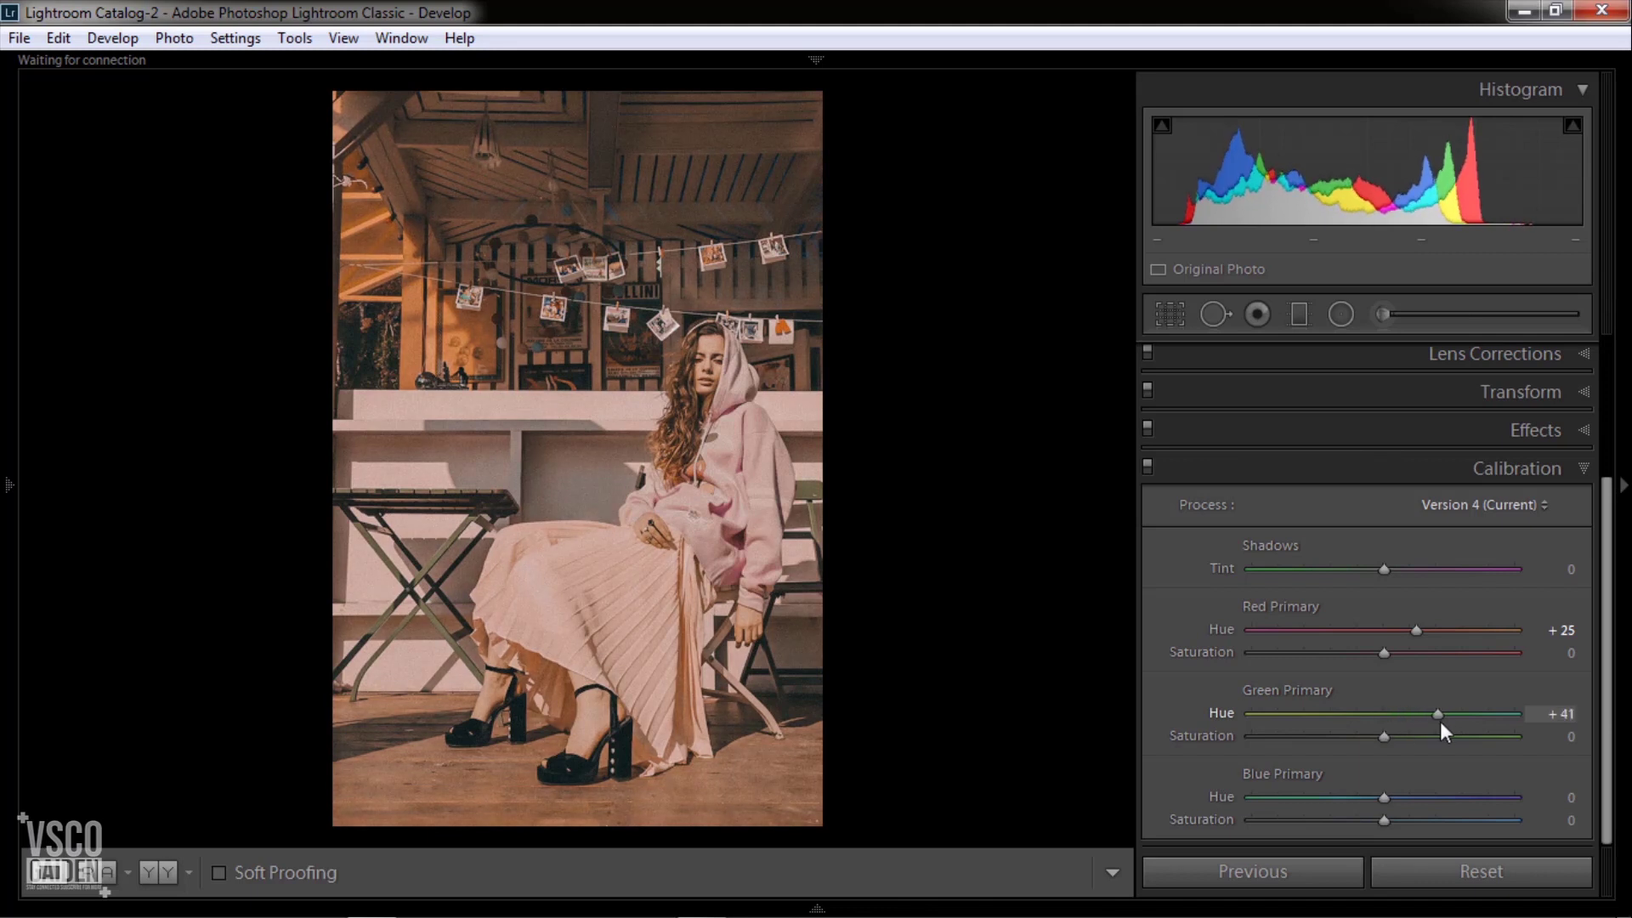
pyautogui.moveTo(1441, 723); pyautogui.dragTo(1440, 724)
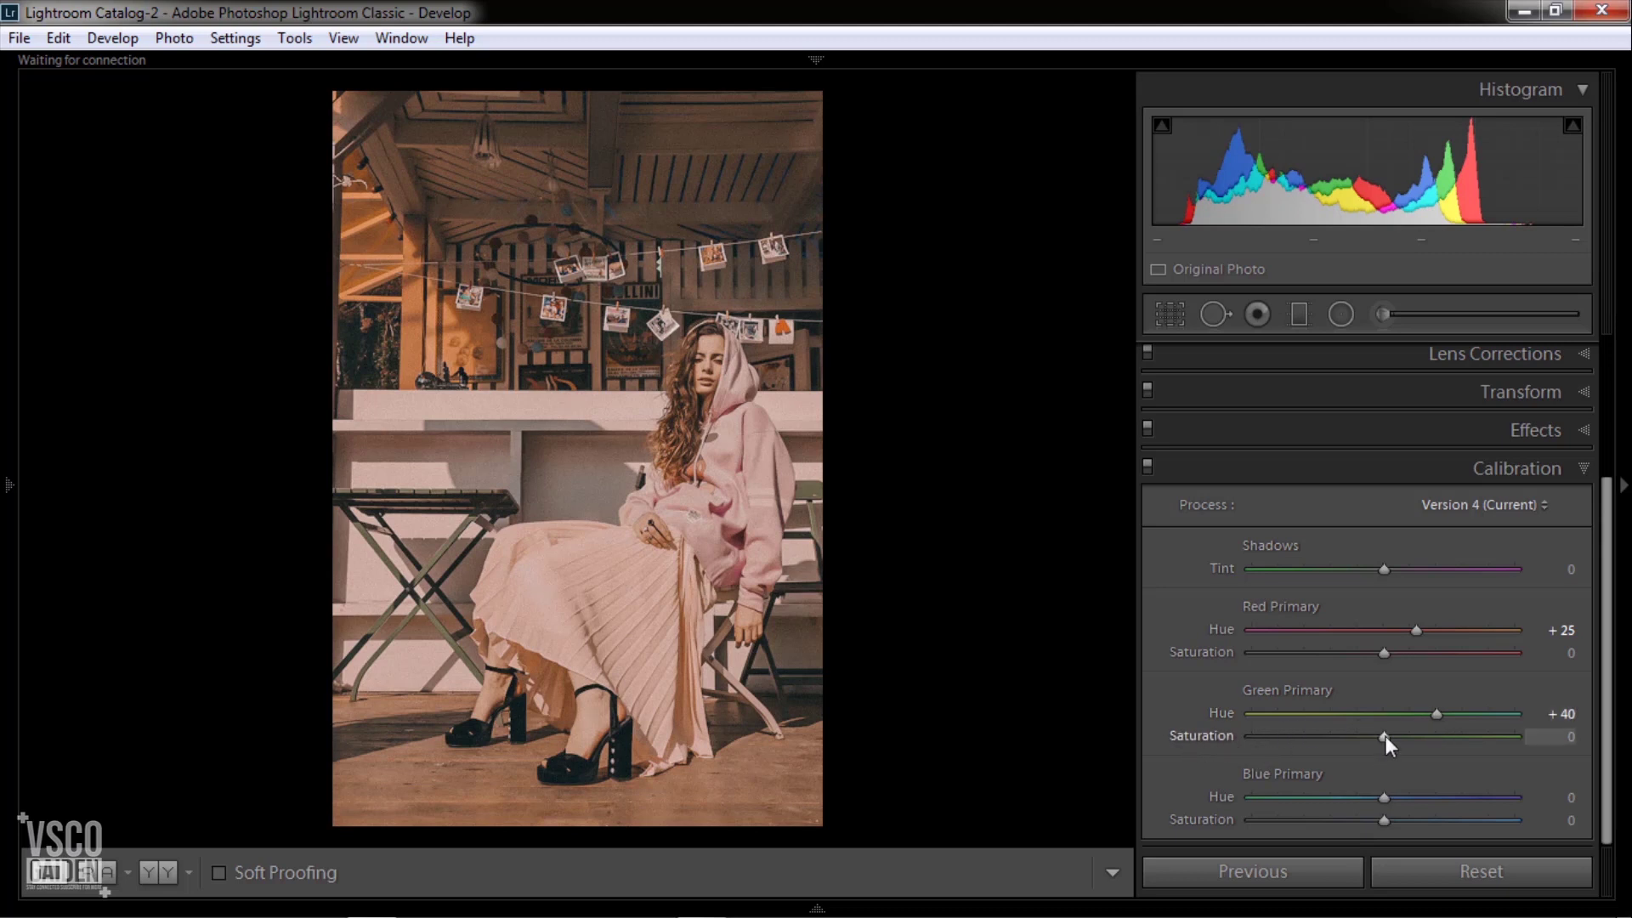
pyautogui.moveTo(1385, 736); pyautogui.dragTo(1357, 738)
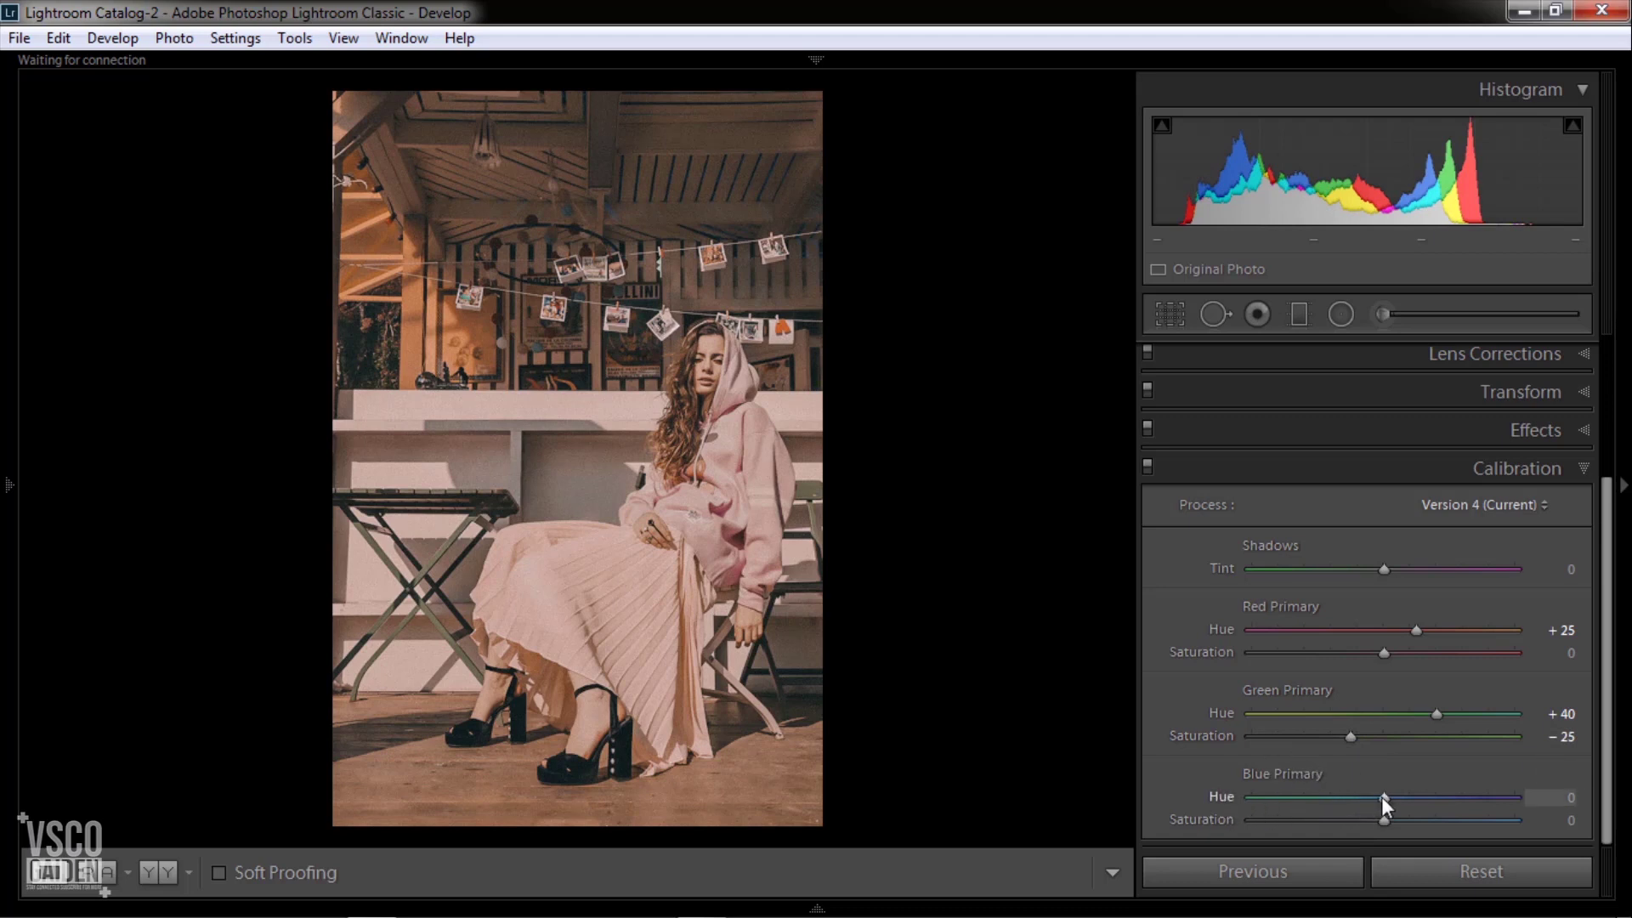
pyautogui.moveTo(1384, 799)
pyautogui.mouseDown()
pyautogui.moveTo(1398, 799)
pyautogui.moveTo(1364, 803)
pyautogui.mouseUp()
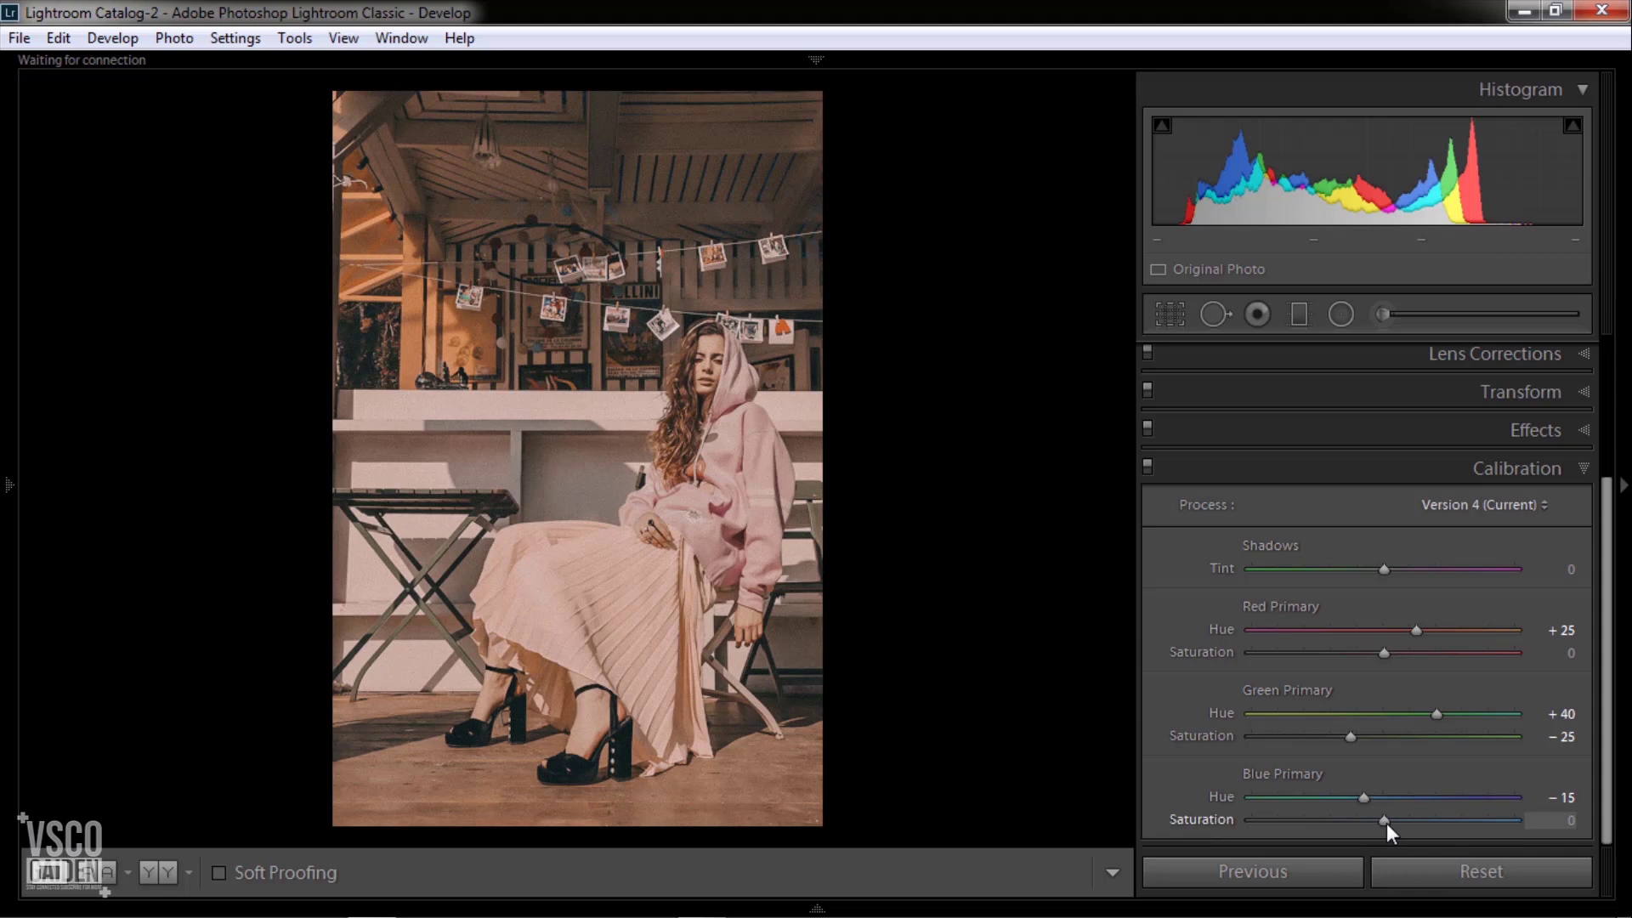
pyautogui.moveTo(1386, 821)
pyautogui.mouseDown()
pyautogui.moveTo(1360, 822)
pyautogui.moveTo(1374, 823)
pyautogui.mouseUp()
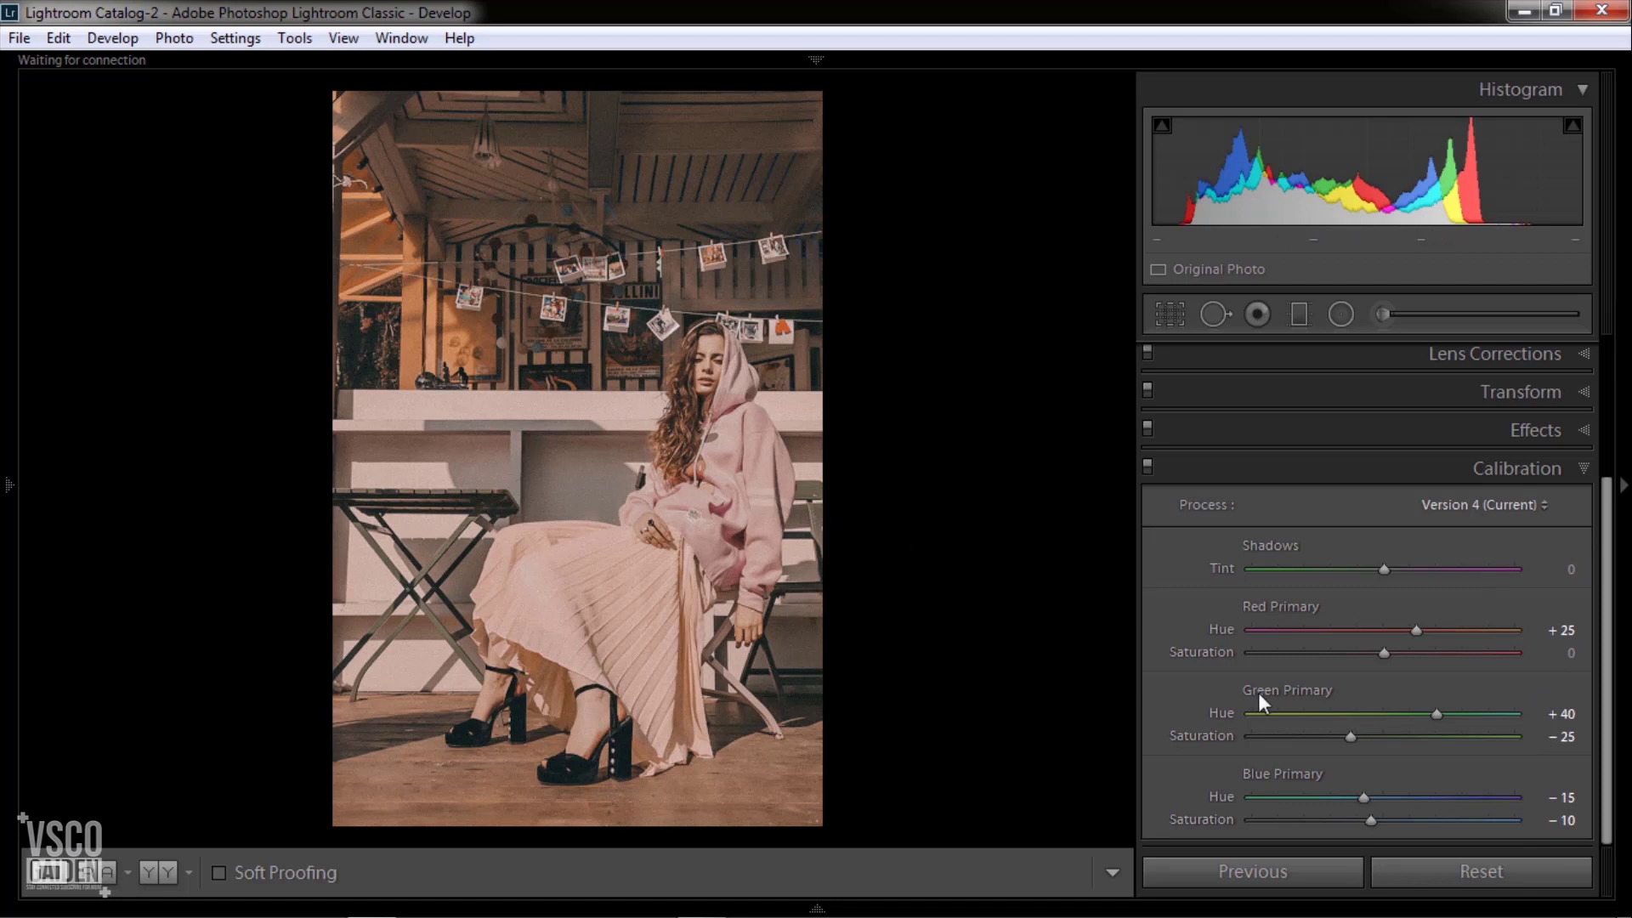
pyautogui.press('\\')
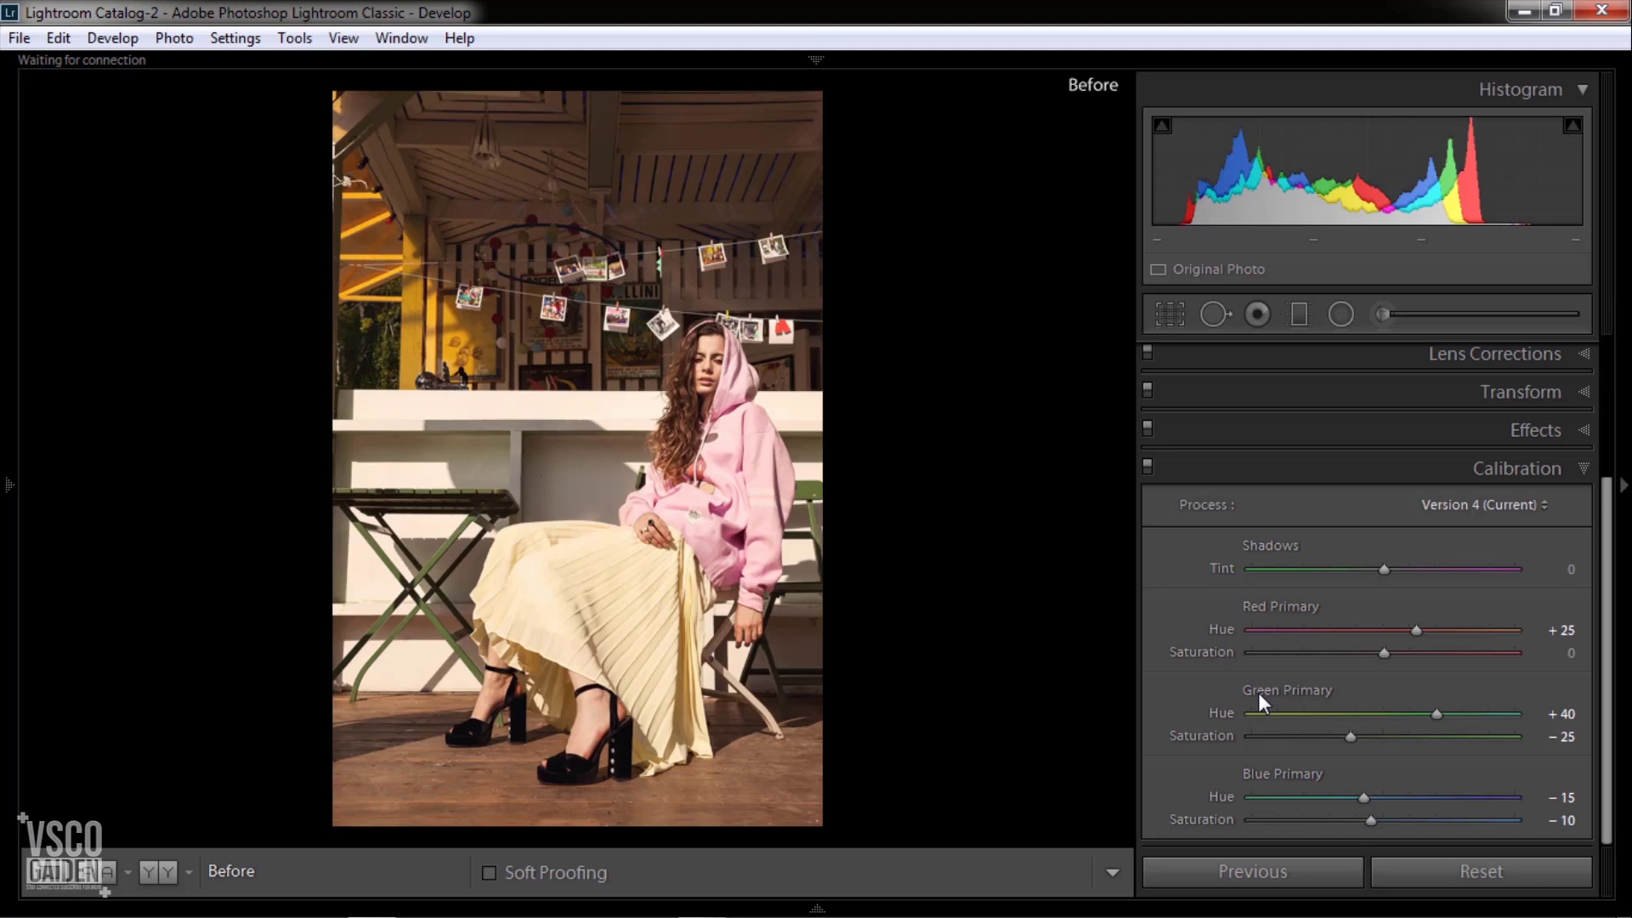
pyautogui.press('\\')
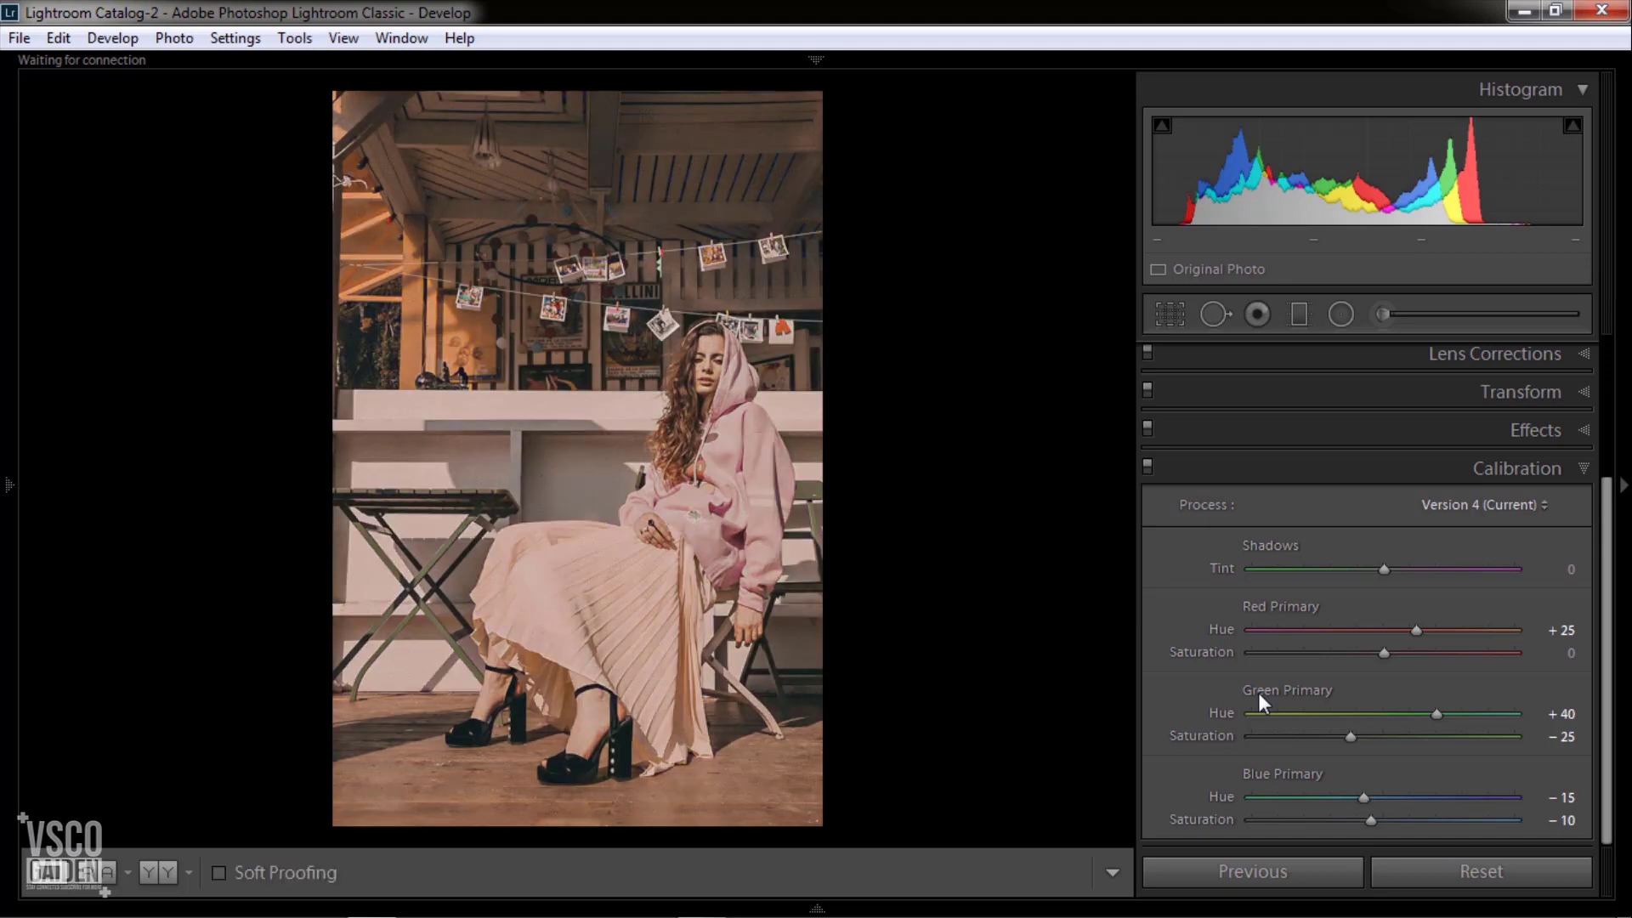